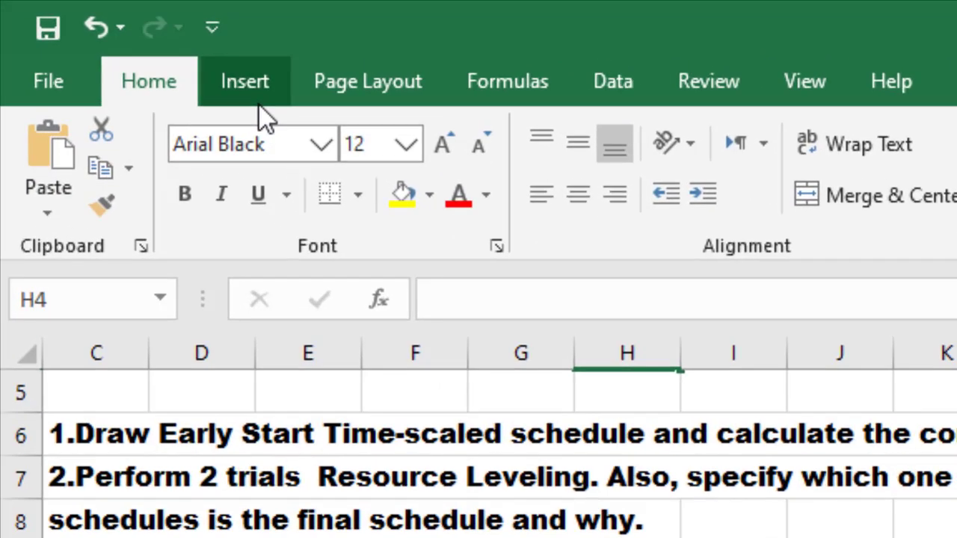
- Draw a nearly horizontal straight line about 1.96" long across columns Q to S at row 12, beside the activity table
left_click(259, 103)
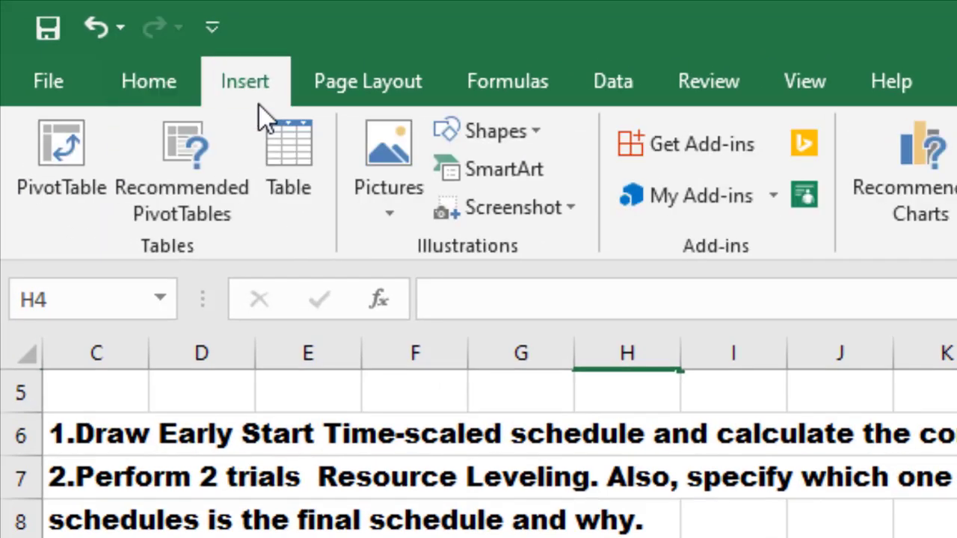
left_click(535, 133)
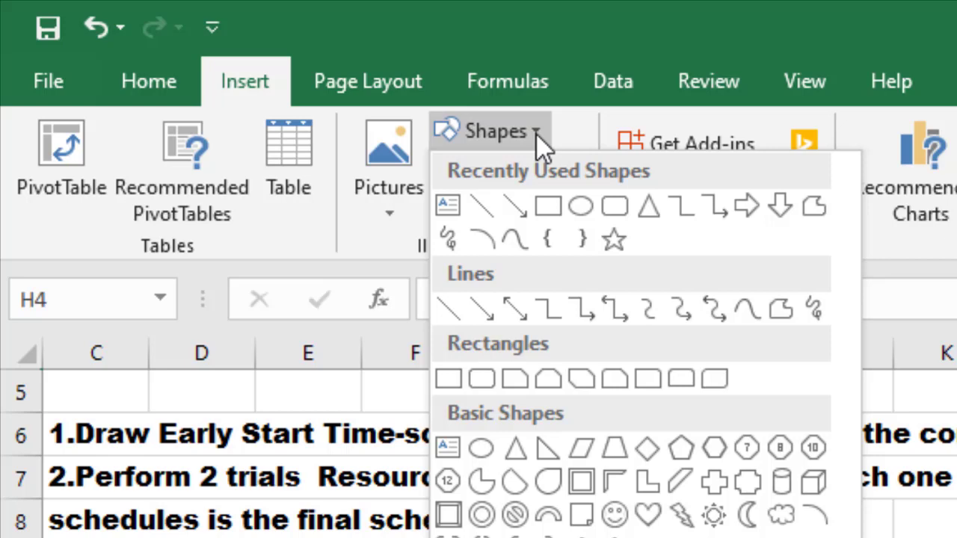
left_click(487, 218)
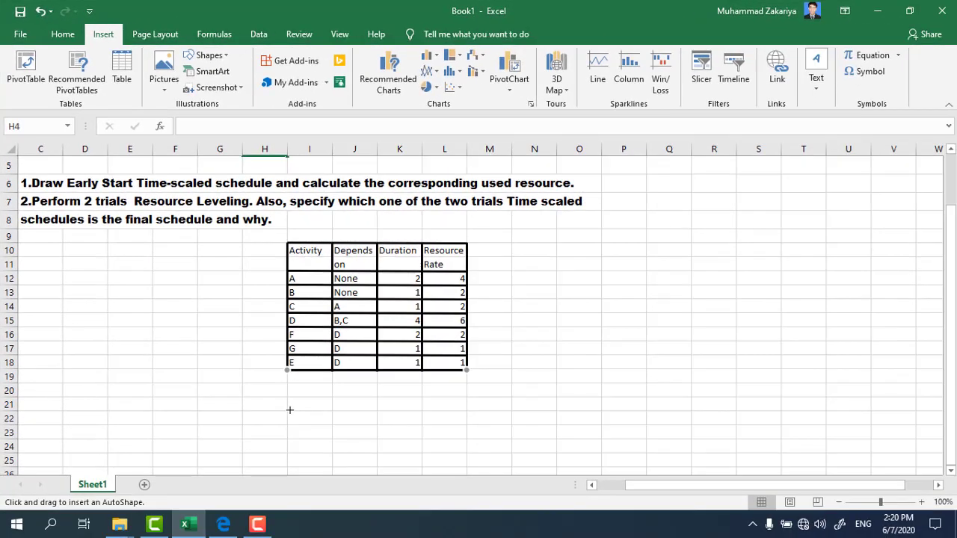
left_click_drag(466, 243, 466, 371)
left_click_drag(650, 284, 777, 283)
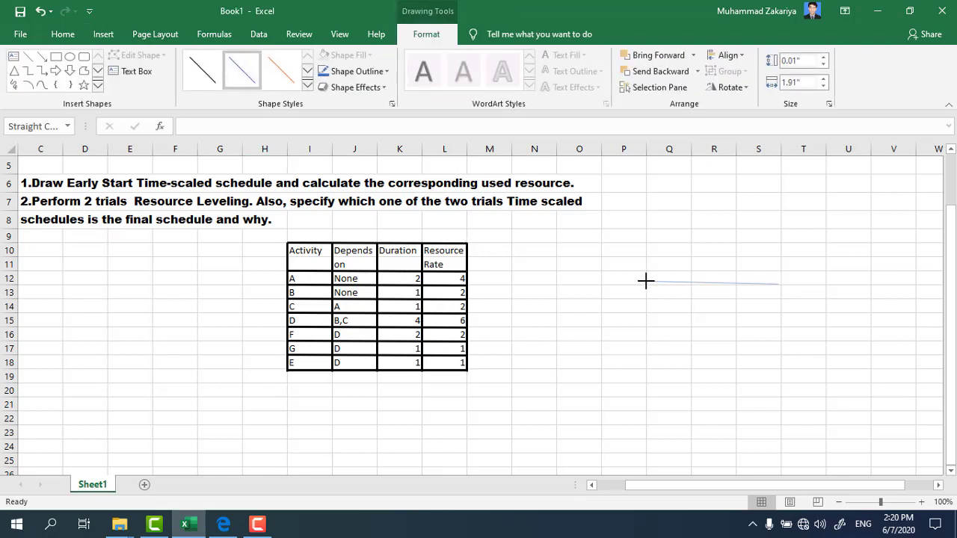
left_click_drag(646, 281, 646, 285)
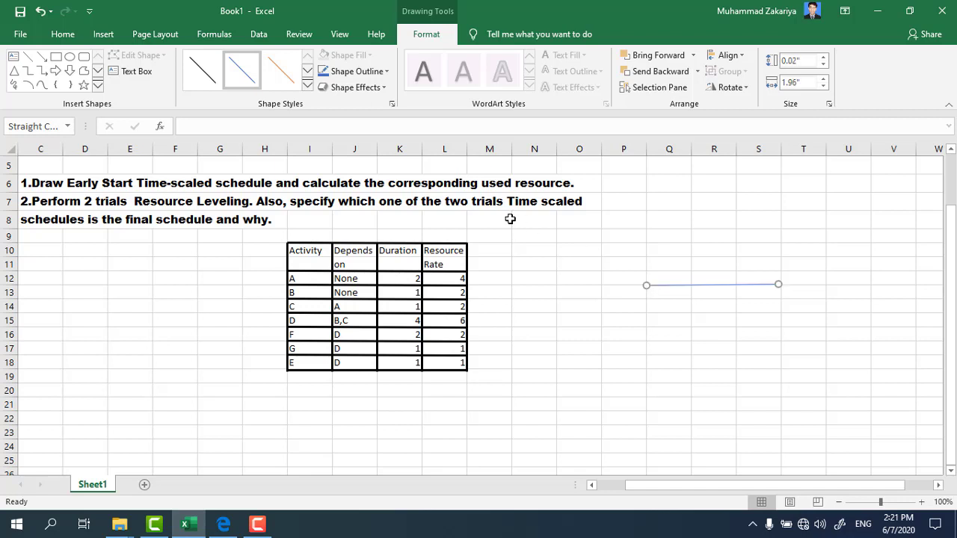
- Apply the black line style to the drawn line and give it a thicker outline weight
left_click(191, 77)
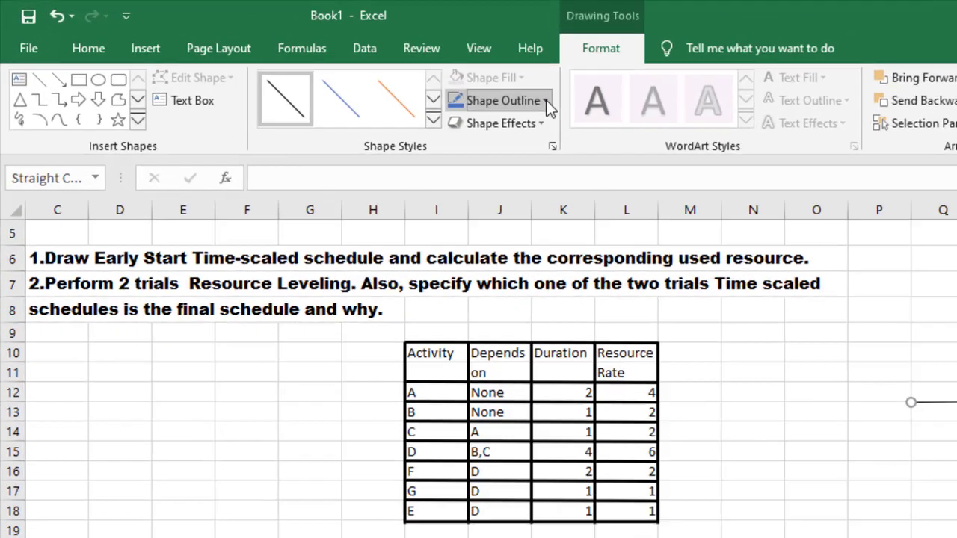
left_click(546, 106)
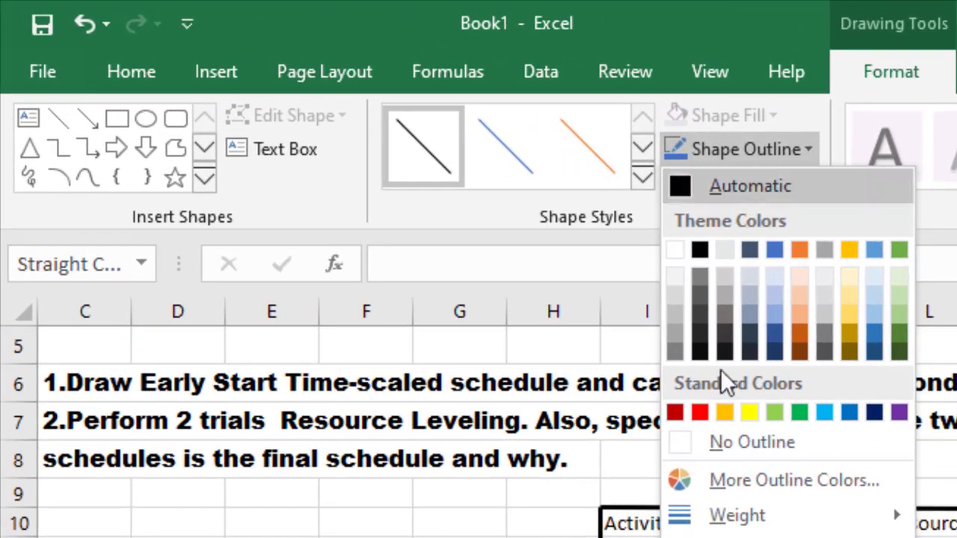
mouse_move(492, 350)
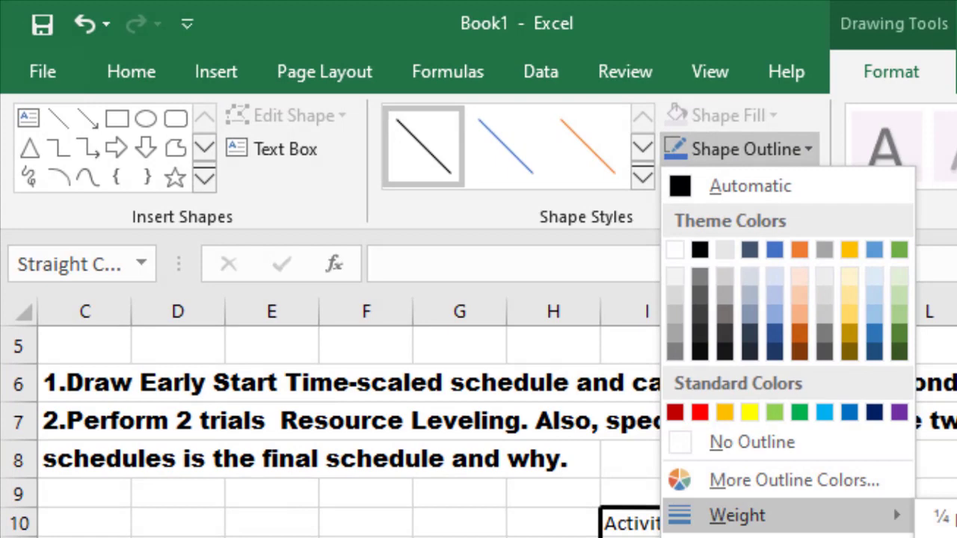
left_click(949, 534)
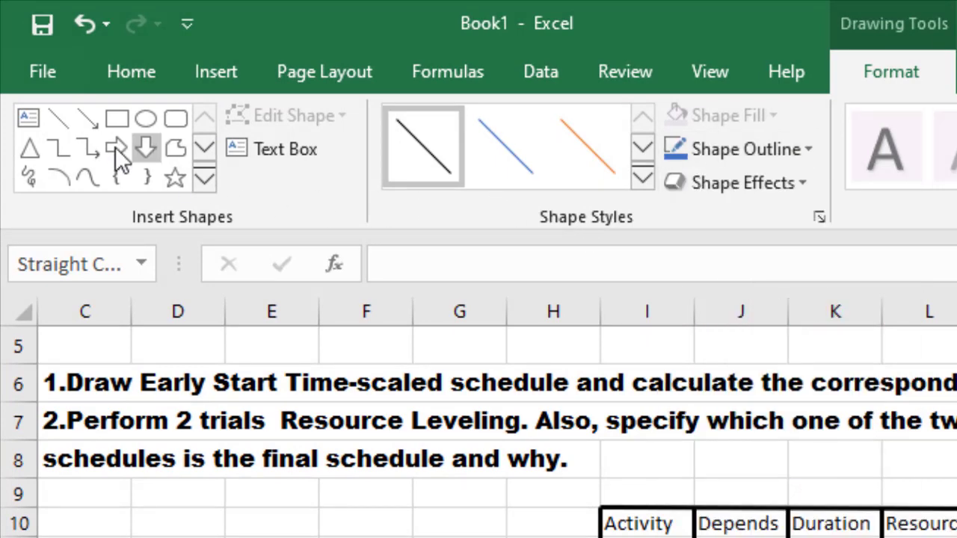
- Draw a nearly horizontal arrow about 1.96" long just below the black line, pointing toward column T
left_click(89, 120)
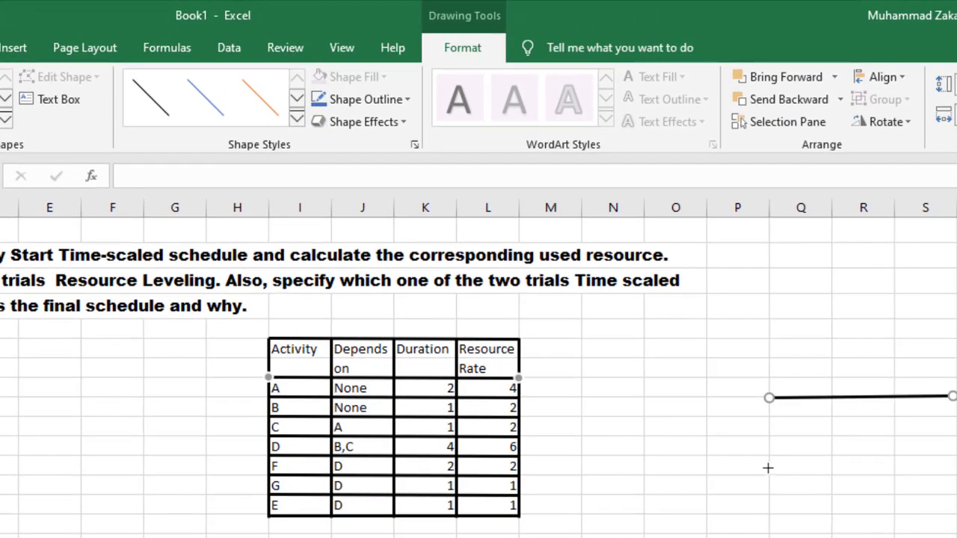
left_click_drag(772, 436, 815, 436)
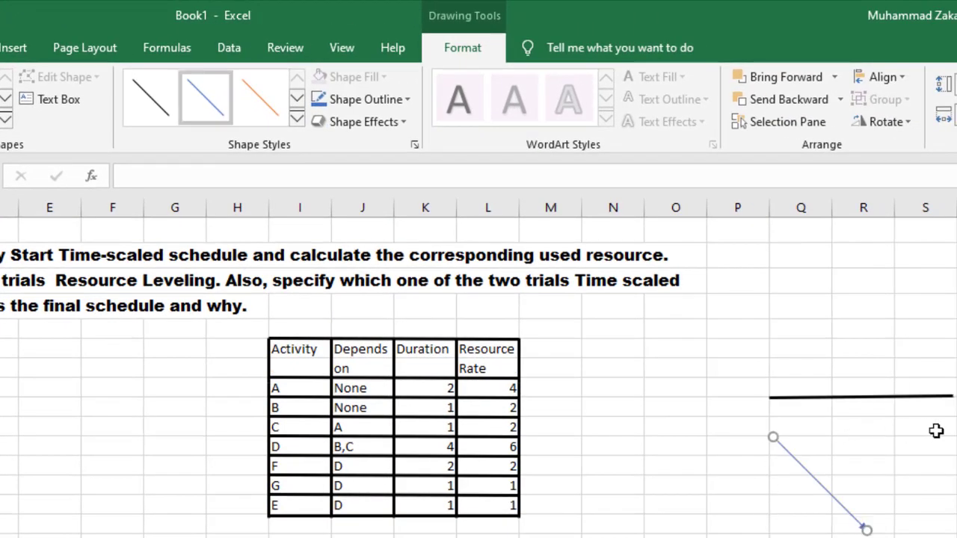
left_click_drag(865, 529, 955, 434)
left_click_drag(793, 322, 794, 322)
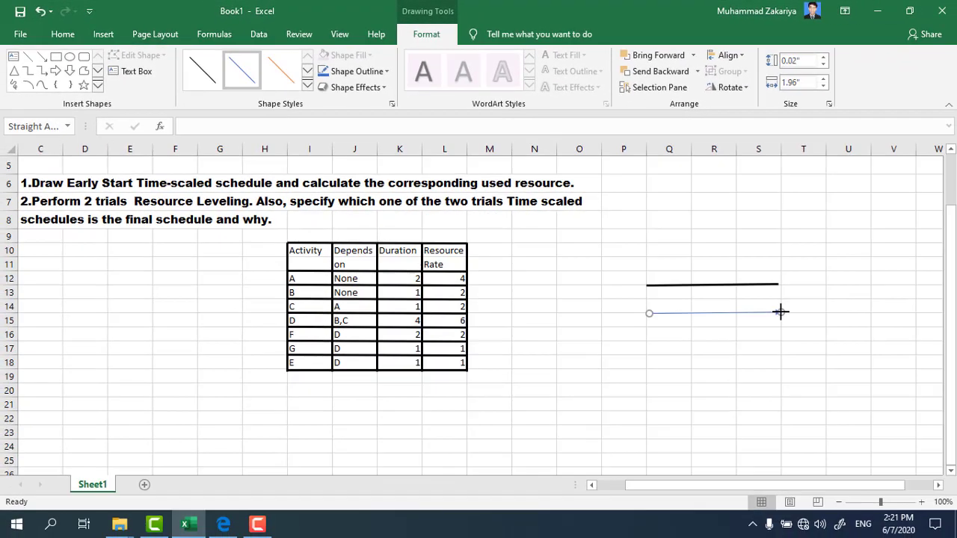
- Apply the black line style to the arrow and set its outline weight to 2¼ pt
left_click(219, 77)
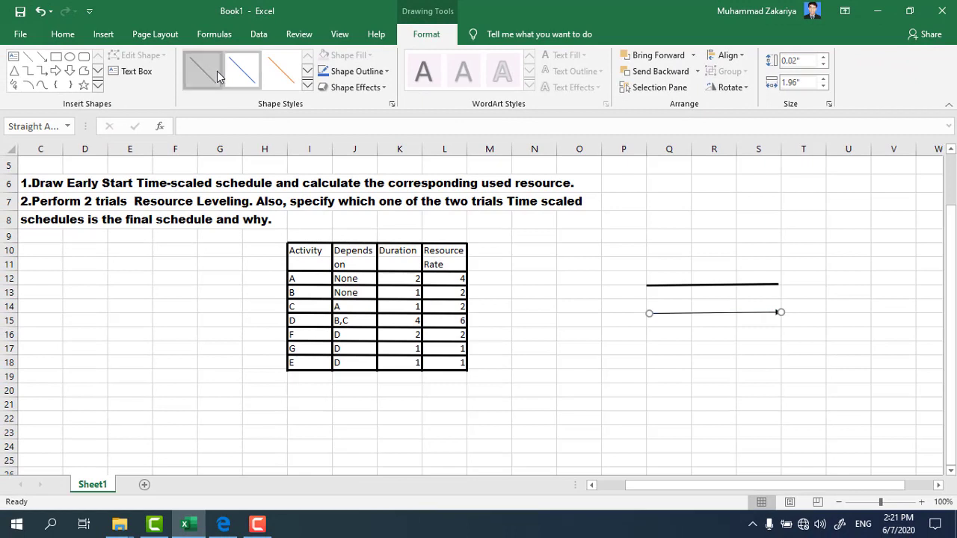
left_click(381, 75)
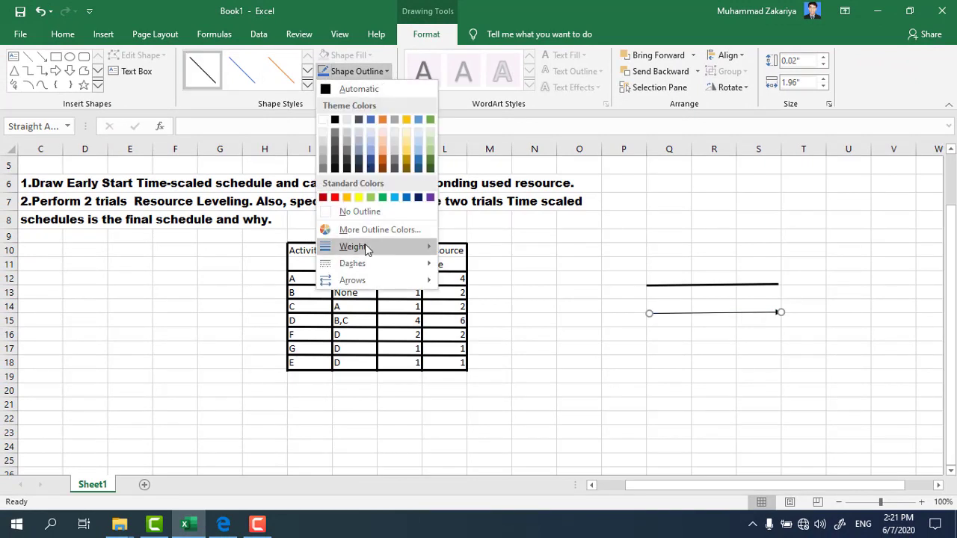
mouse_move(365, 245)
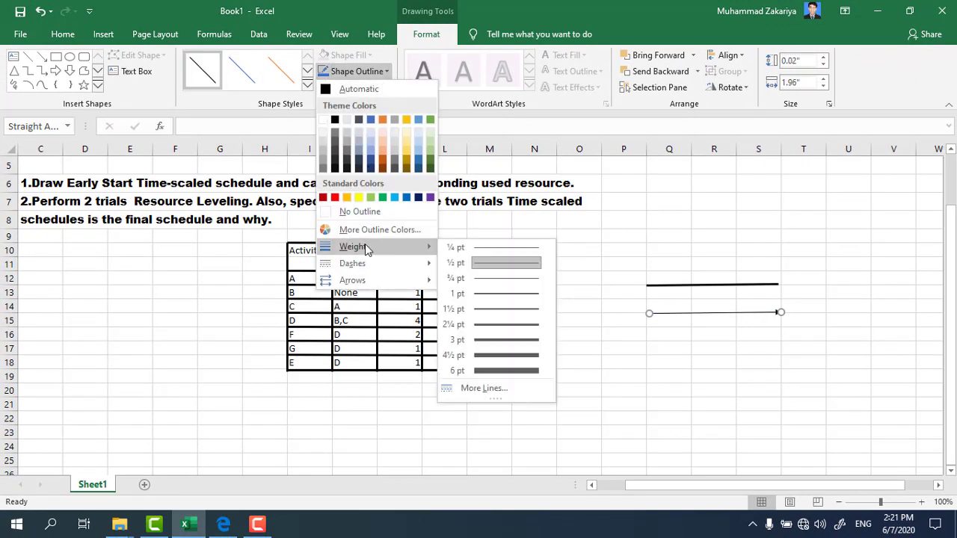
left_click(461, 329)
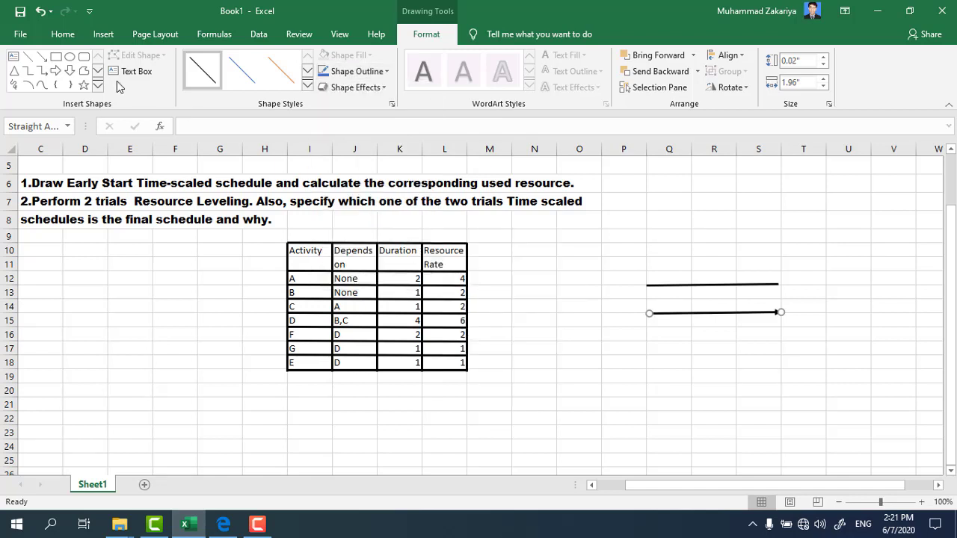
- Draw a horizontal line about 2" long below the arrow and give it a black, square-dot dashed outline of 2¼ pt
left_click(32, 58)
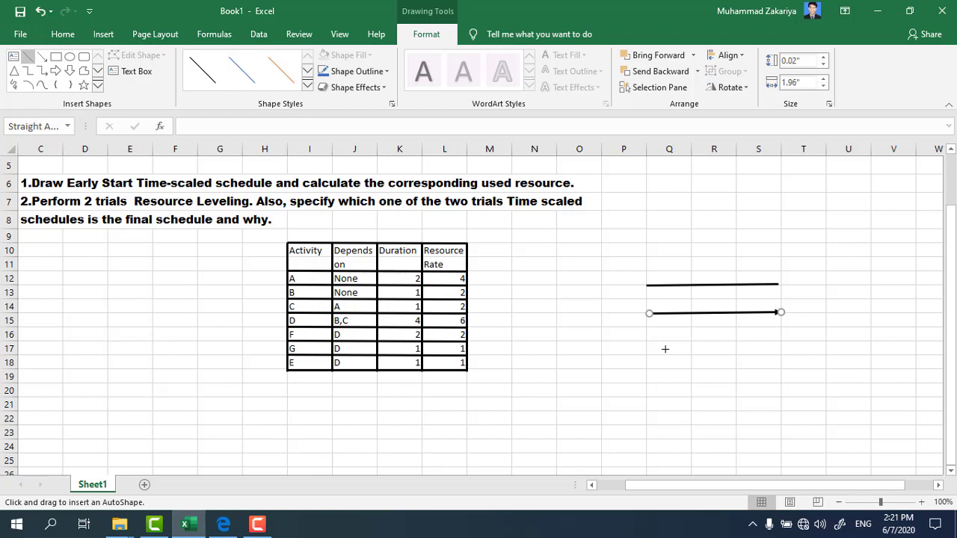
left_click_drag(649, 353, 783, 354)
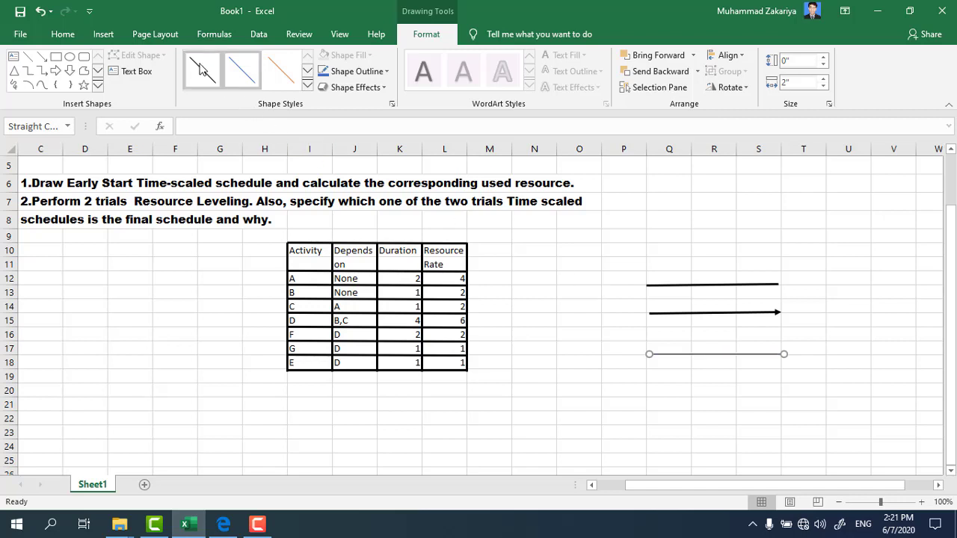
left_click(366, 71)
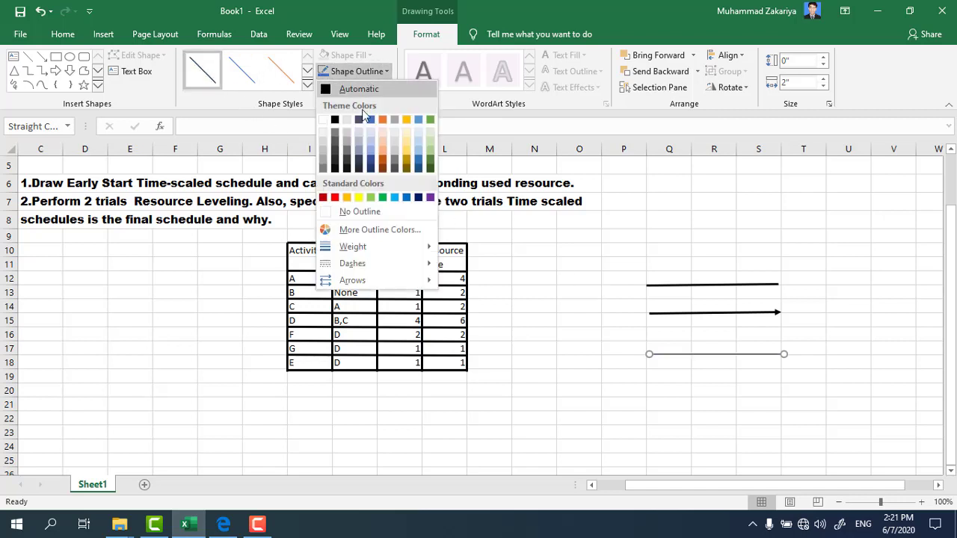
mouse_move(366, 266)
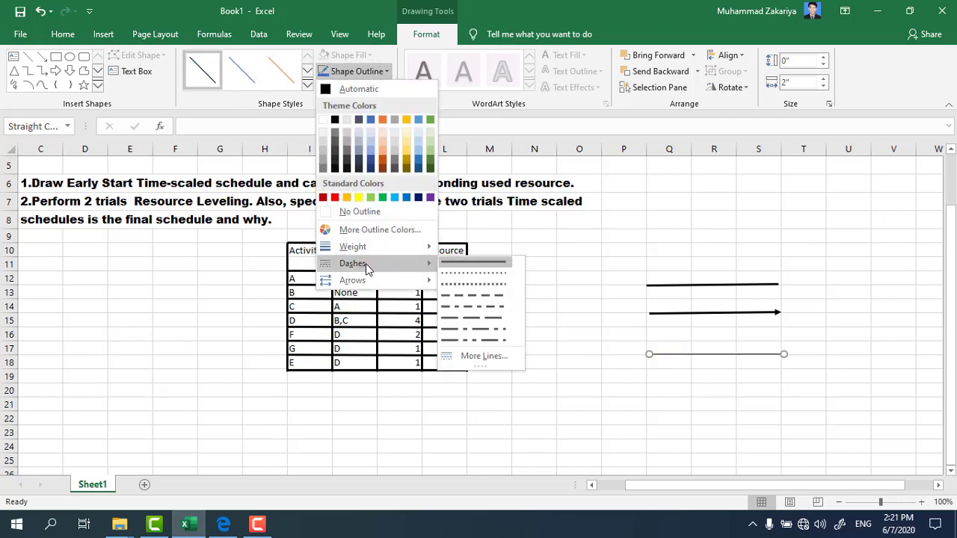
left_click(469, 285)
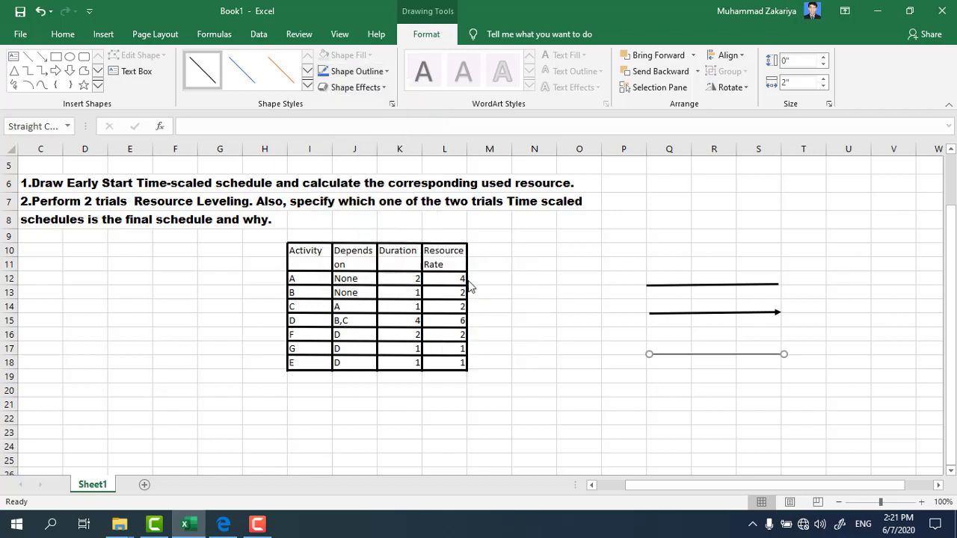
left_click(385, 73)
mouse_move(397, 246)
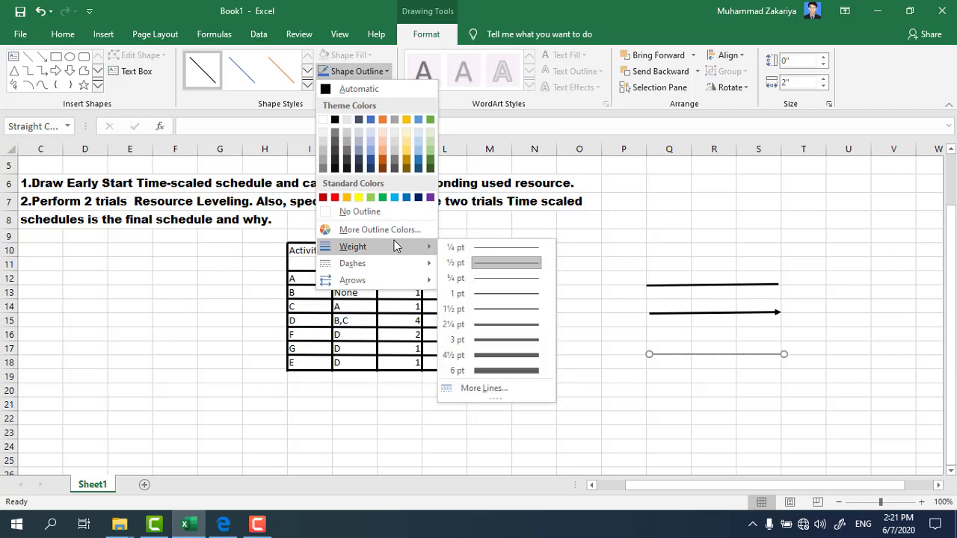
left_click(497, 327)
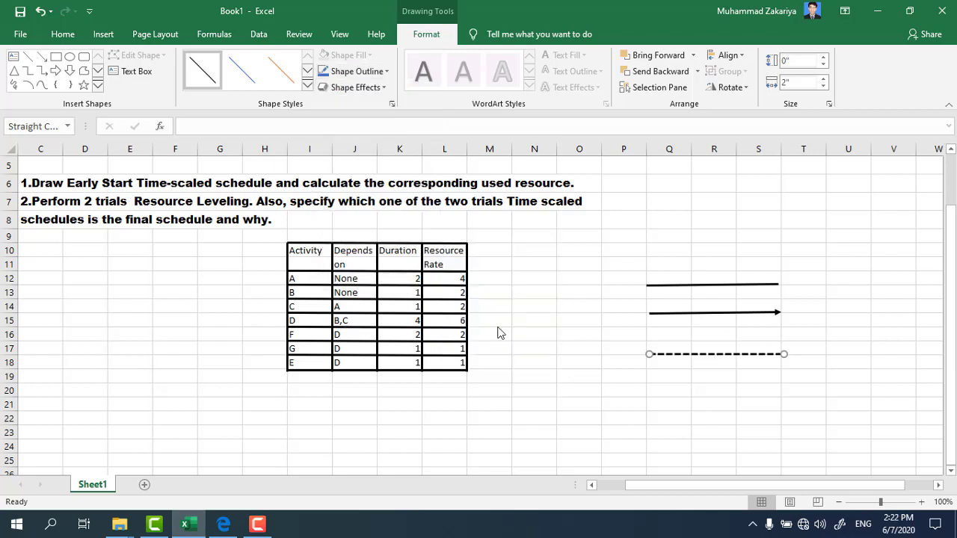
- Draw a horizontal arrow about 2.03" long below the dashed line and level it by adjusting its start point
left_click(42, 58)
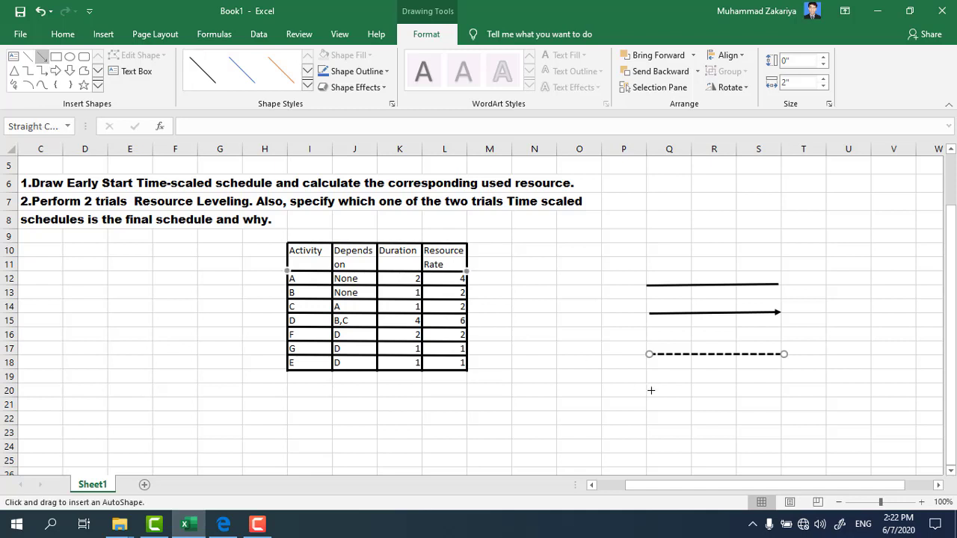
left_click_drag(647, 384, 783, 383)
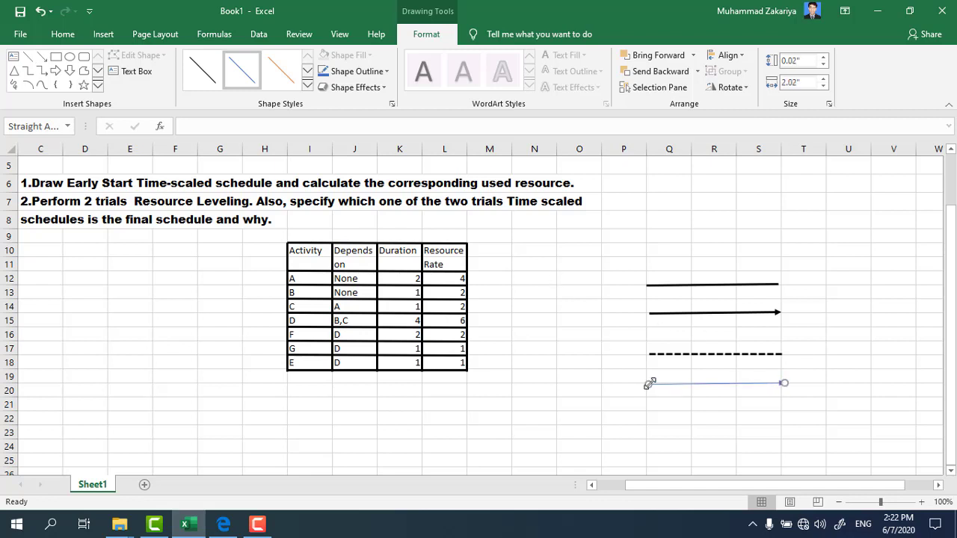
left_click_drag(648, 382, 646, 382)
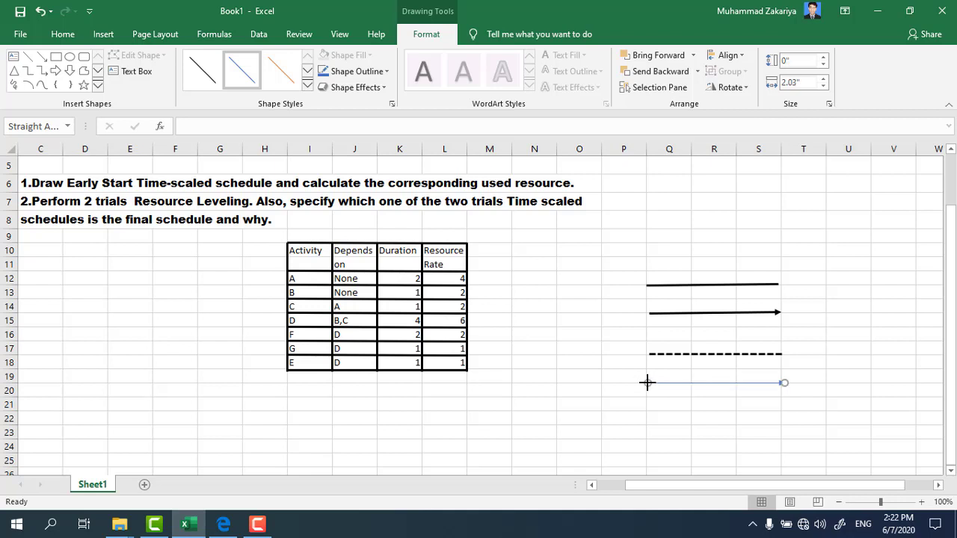
- Apply the black line style to the lower arrow and set its outline weight to 2¼ pt
left_click(215, 78)
left_click(361, 72)
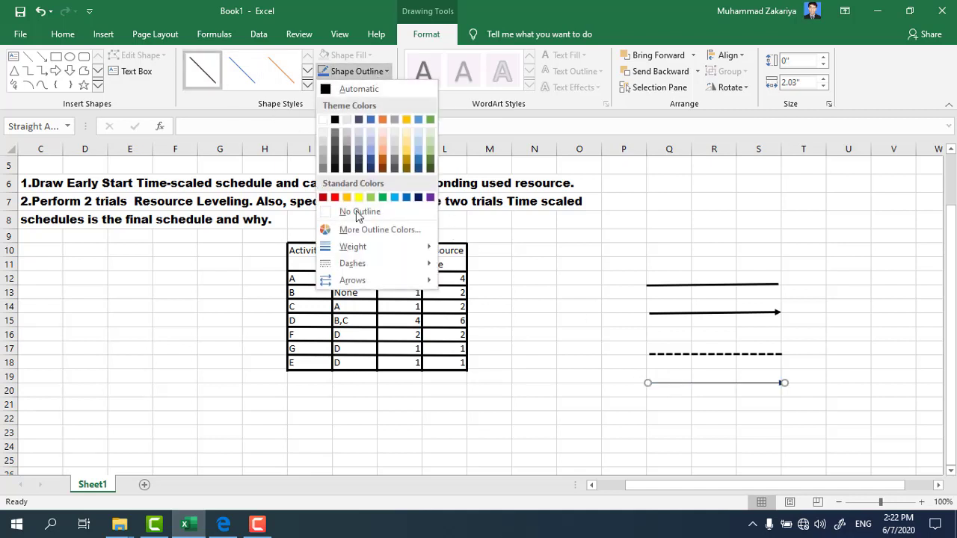
mouse_move(356, 269)
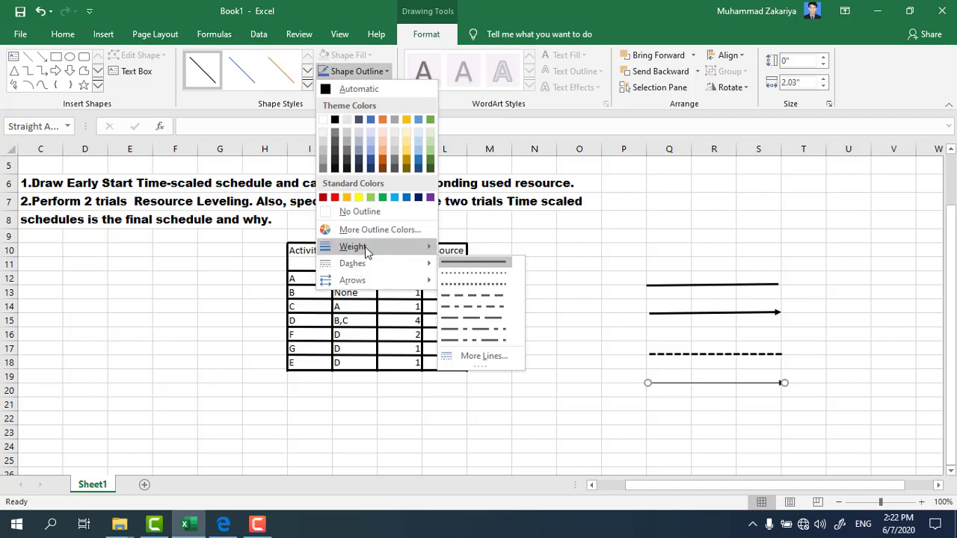
mouse_move(354, 248)
left_click(491, 324)
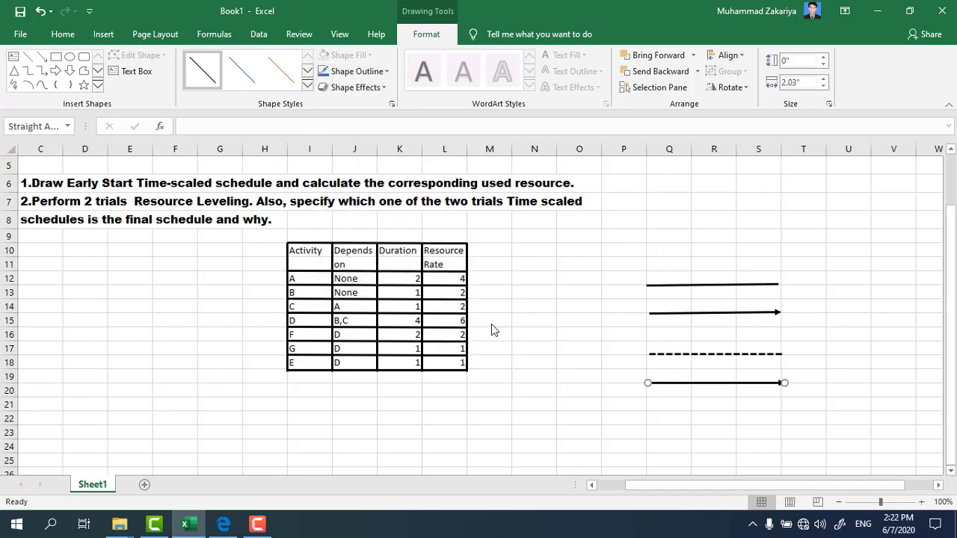
- Copy the plain black line to cell F25 below the table and stretch it horizontally to the end of column R
scroll(546, 366, "down", 1)
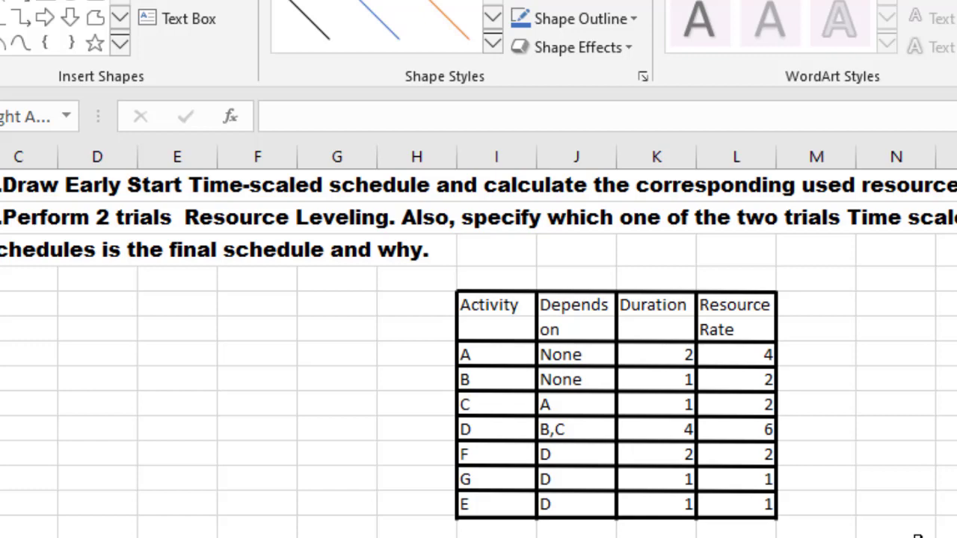
scroll(916, 535, "down", 1)
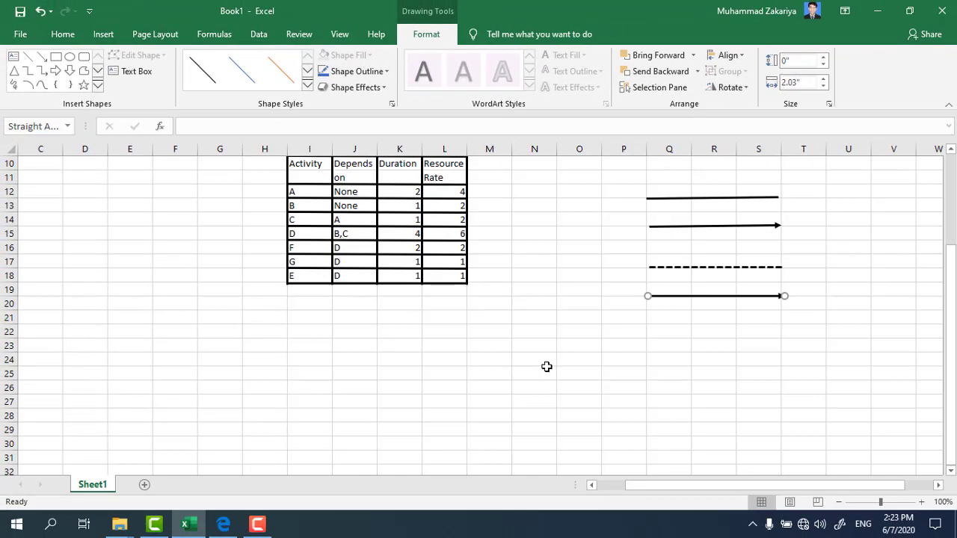
left_click(668, 200)
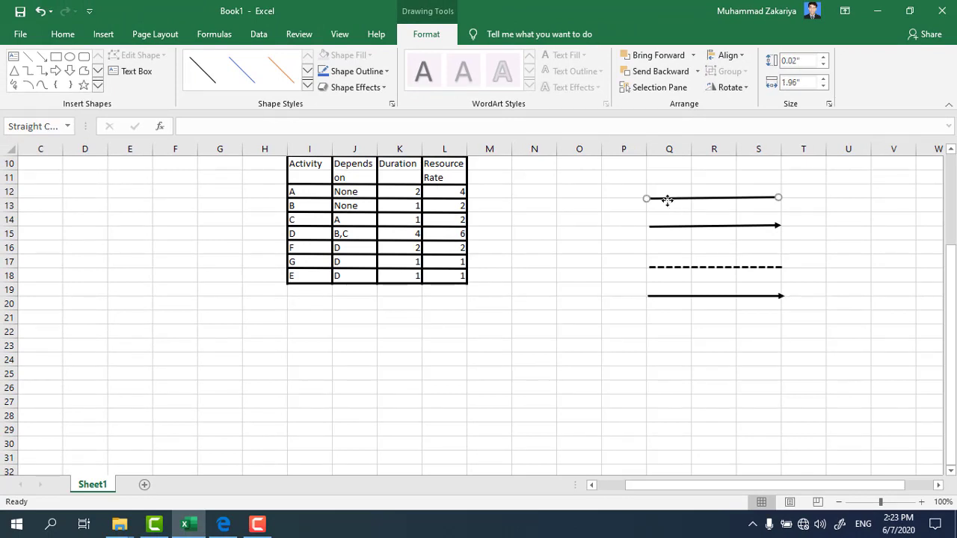
left_click(156, 372)
key("ctrl+v")
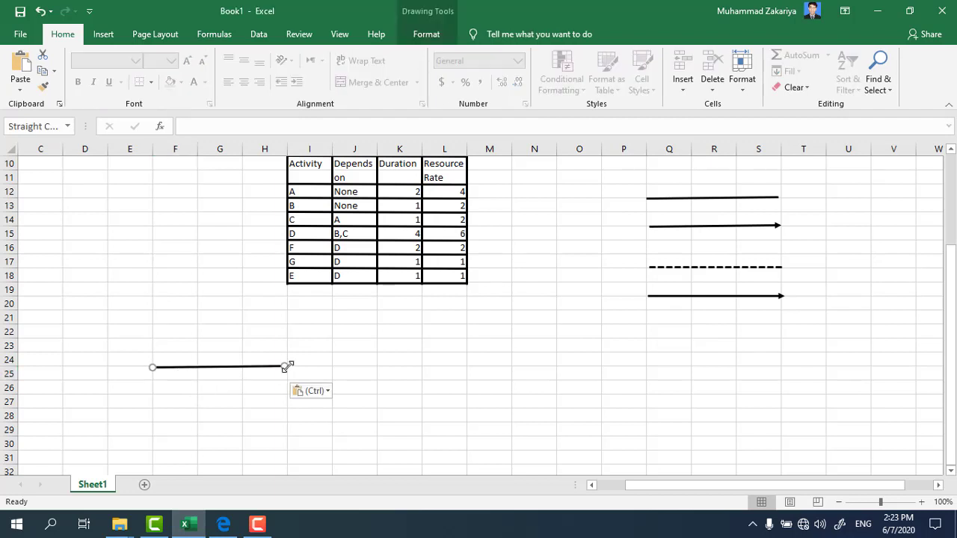
left_click_drag(287, 367, 650, 365)
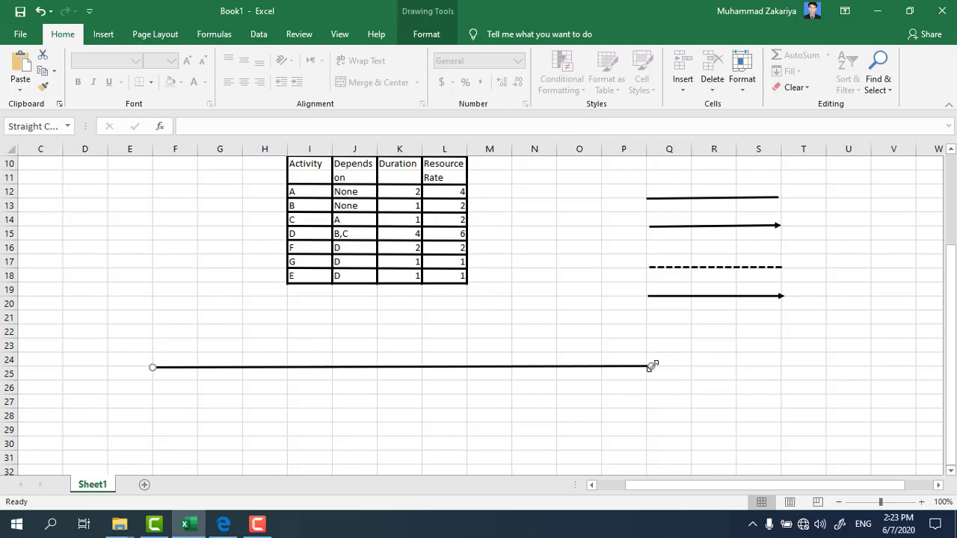
left_click_drag(652, 366, 736, 366)
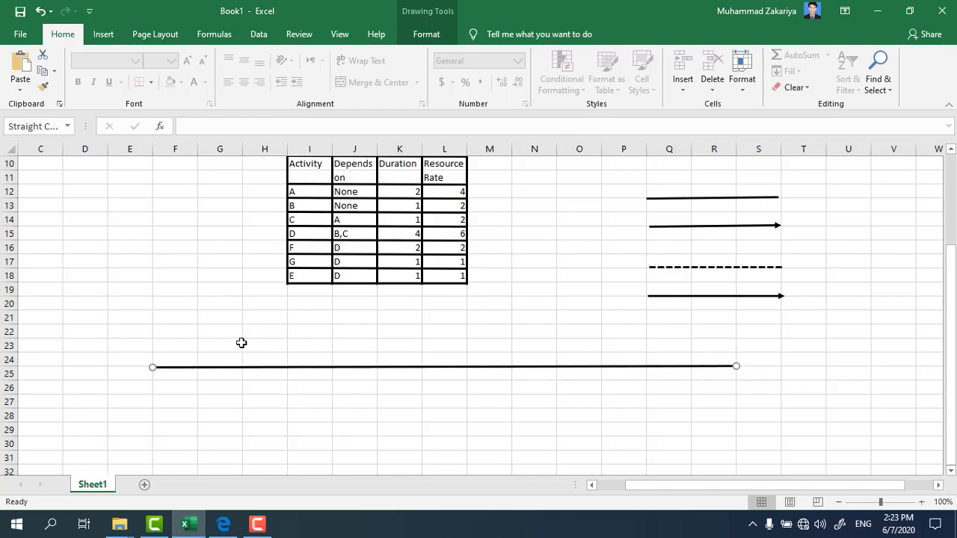
- Enter "Time" in E24 and the numbers 1 to 10 in F24:O24, with the line below shortened to end at column O
left_click(123, 359)
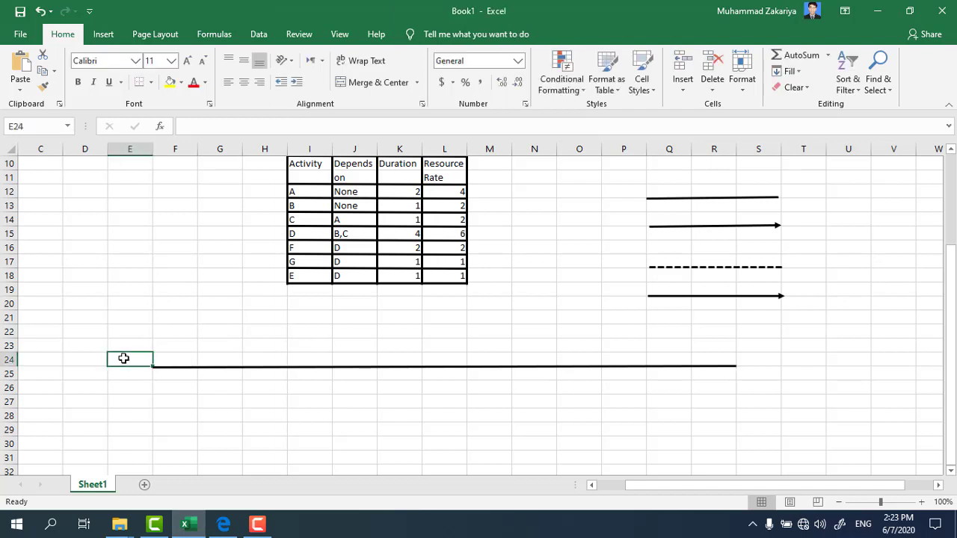
type("Time")
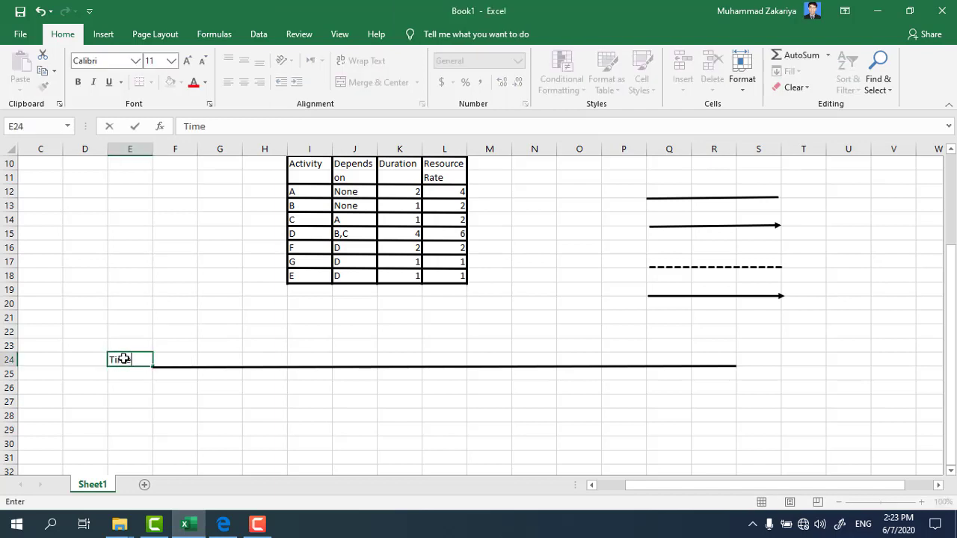
left_click(180, 366)
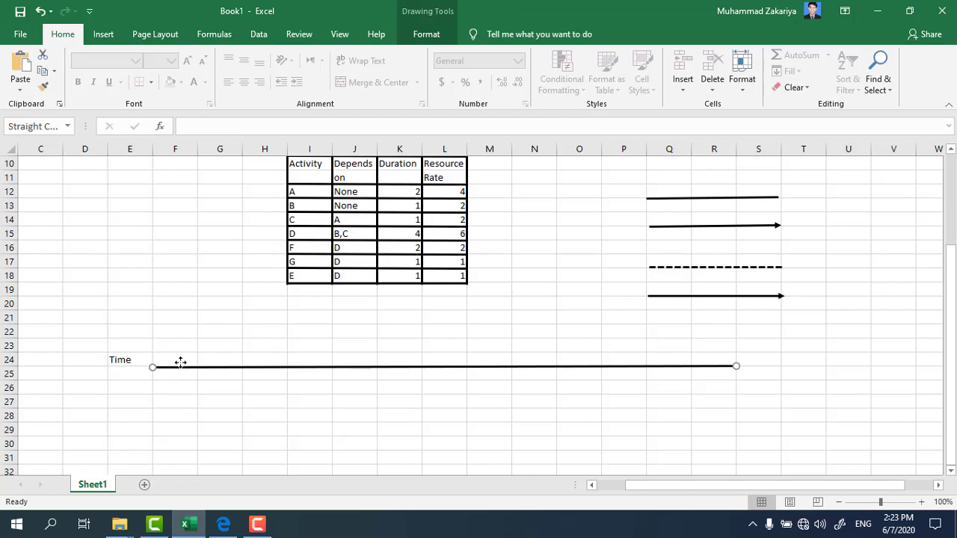
left_click(179, 357)
type("1")
key("Tab")
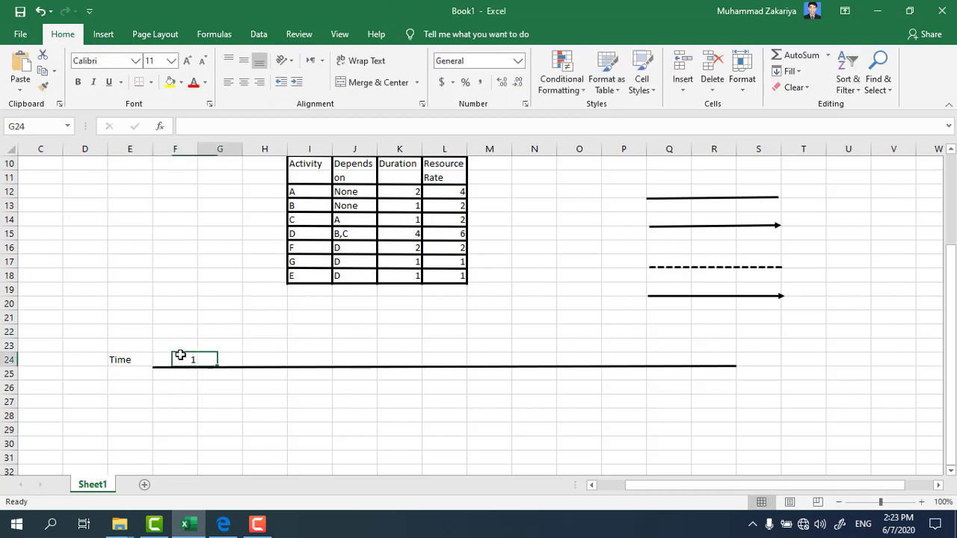
type("2")
key("Tab")
type("3")
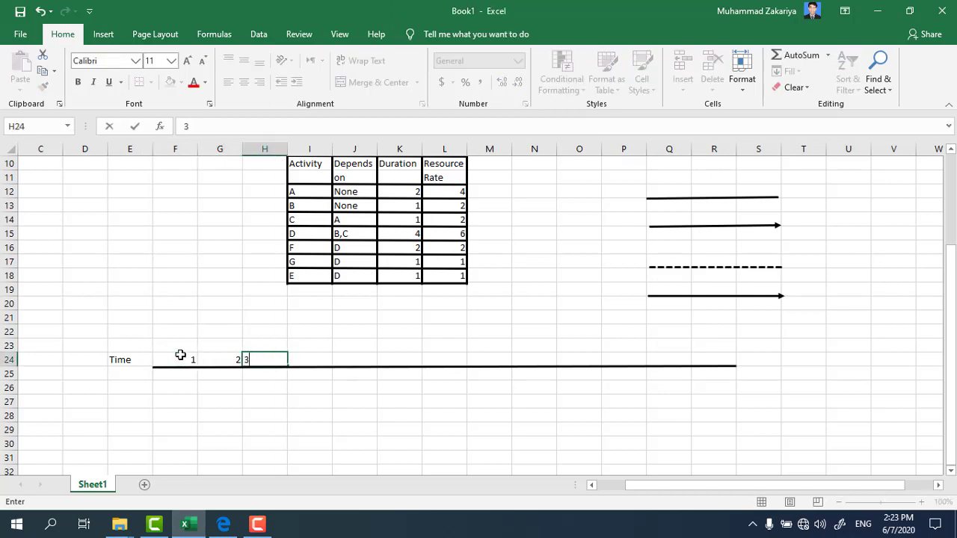
key("Tab")
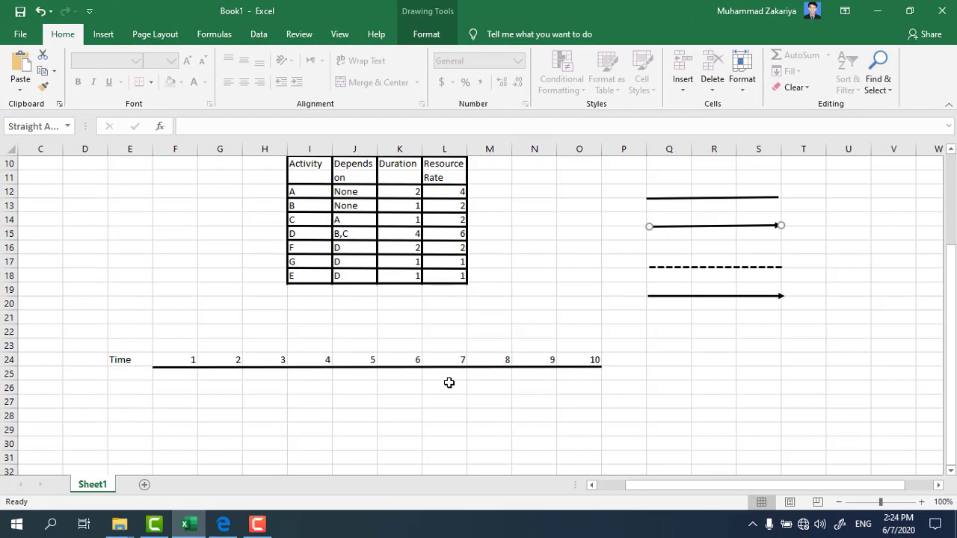
- Place a copy of the solid arrow below the time line spanning time 0 to 2 and label it A in F26
left_click(171, 401)
key("ctrl+v")
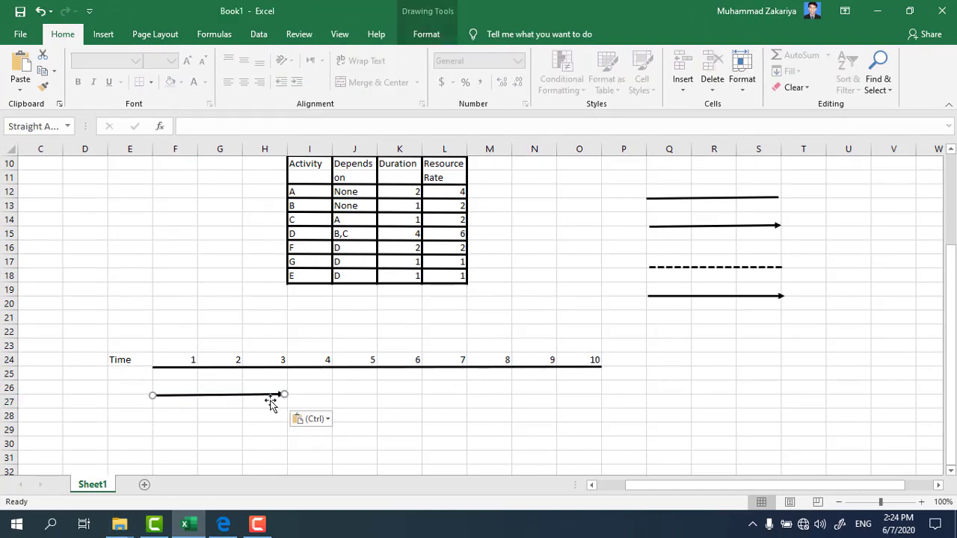
left_click_drag(284, 394, 243, 394)
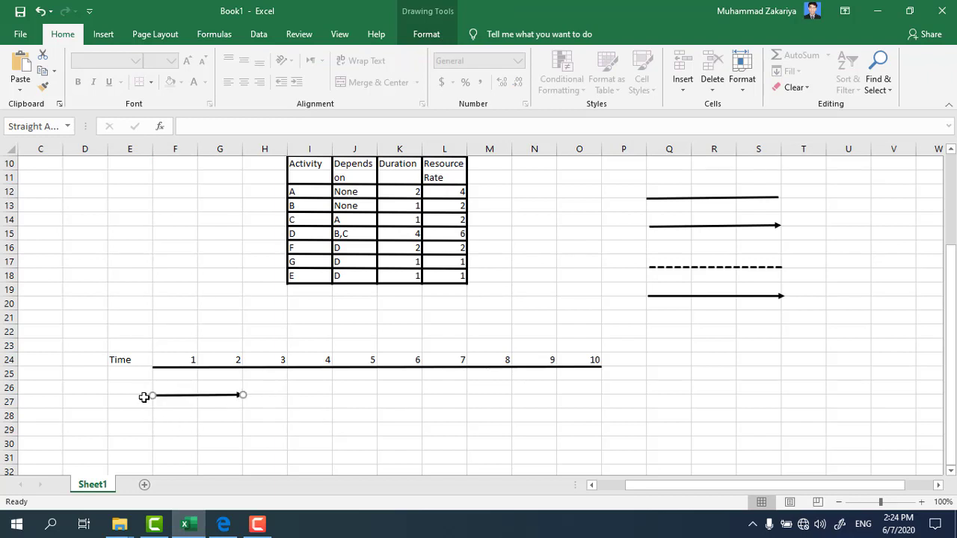
left_click_drag(153, 397, 152, 395)
left_click(172, 388)
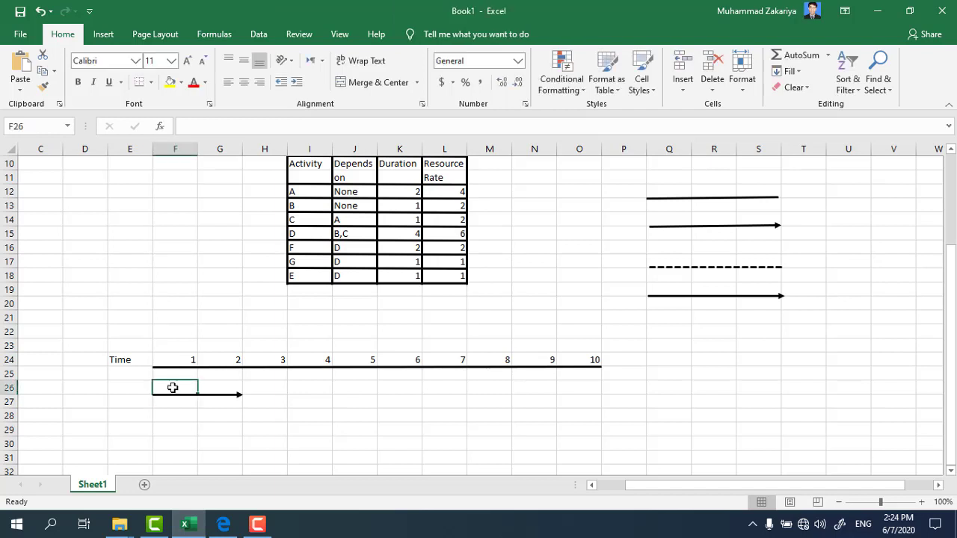
type("A")
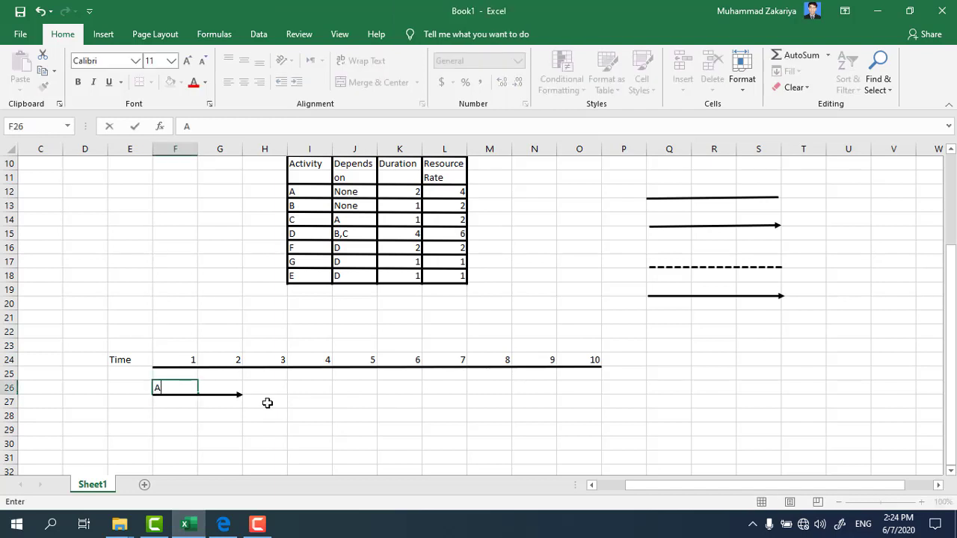
left_click(267, 403)
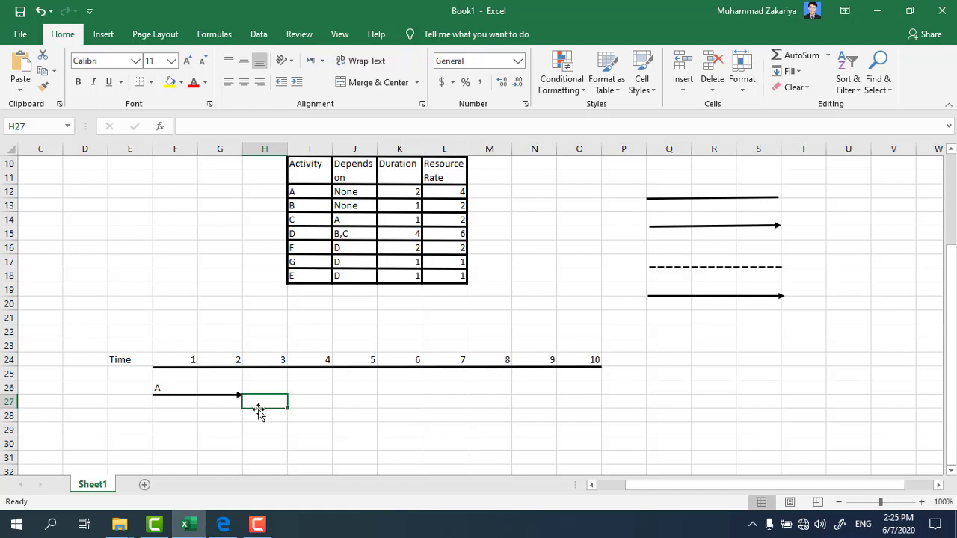
- Add another arrow copy from the end of arrow A to time 3 and label it C in H26
key("ctrl+v")
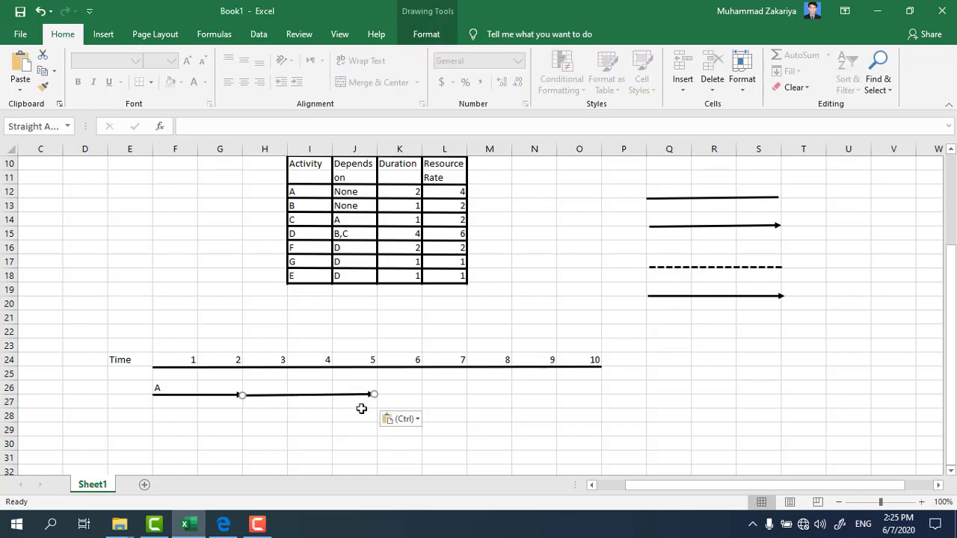
left_click_drag(374, 394, 243, 395)
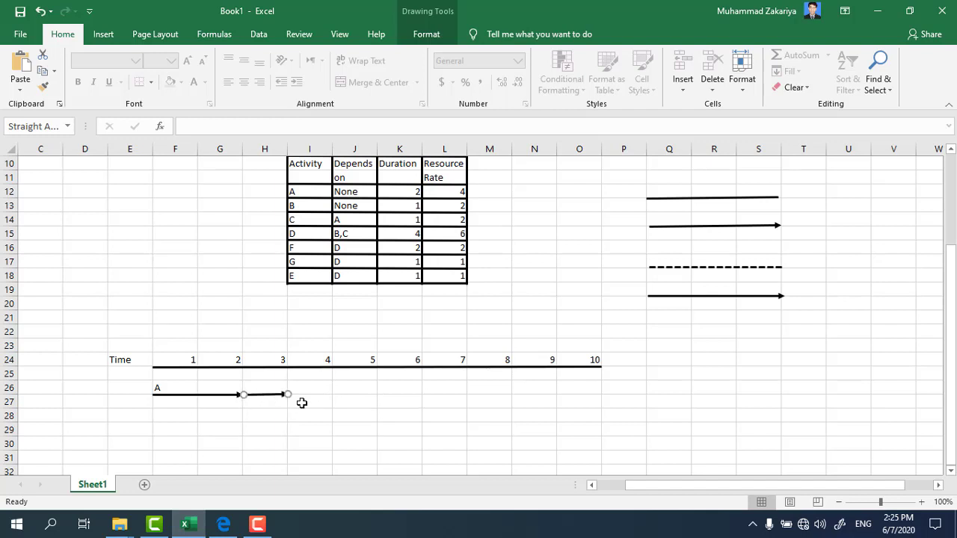
left_click(254, 385)
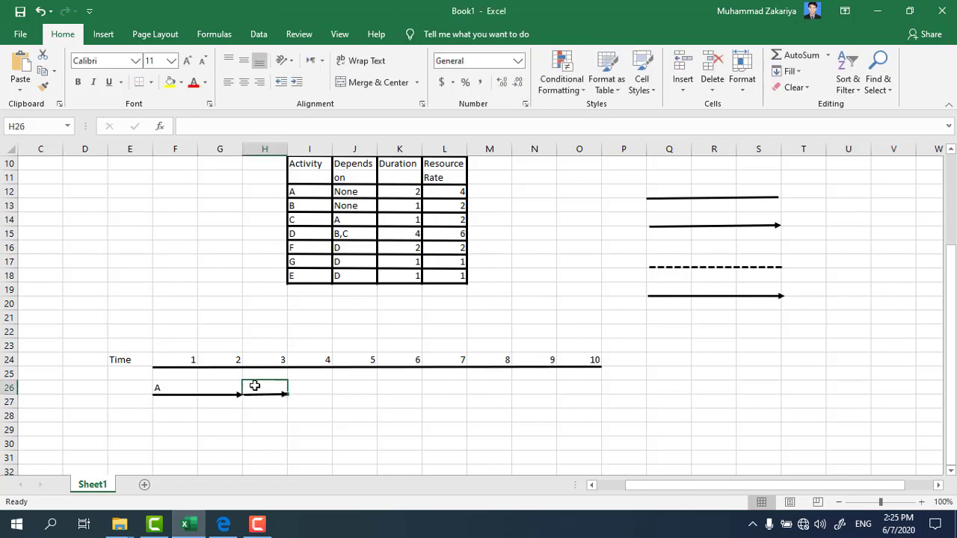
type("C")
left_click(315, 403)
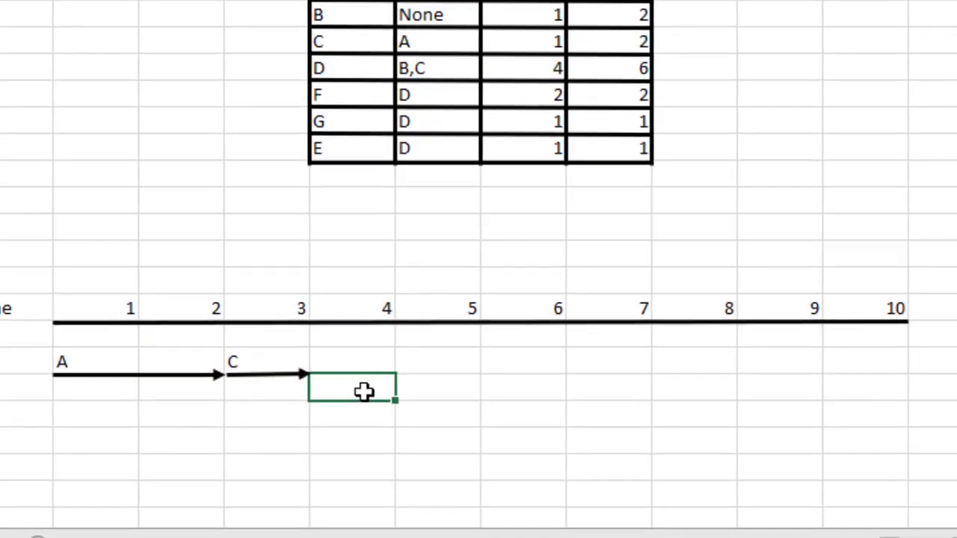
- Add activity D's arrow from time 3 to 7 and activity F's arrow from time 7 to 9 in the same row
left_click_drag(309, 375, 651, 370)
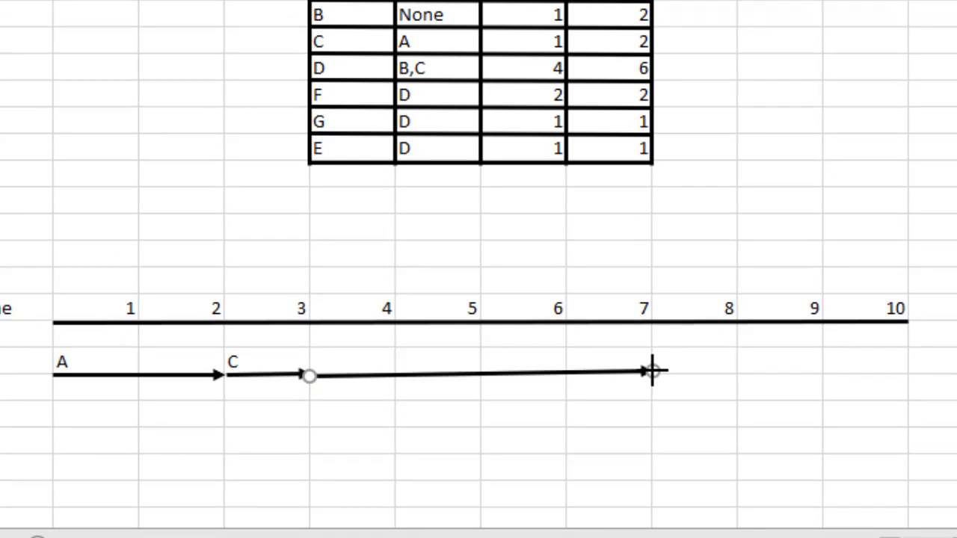
left_click(352, 362)
left_click(685, 391)
key("ctrl+v")
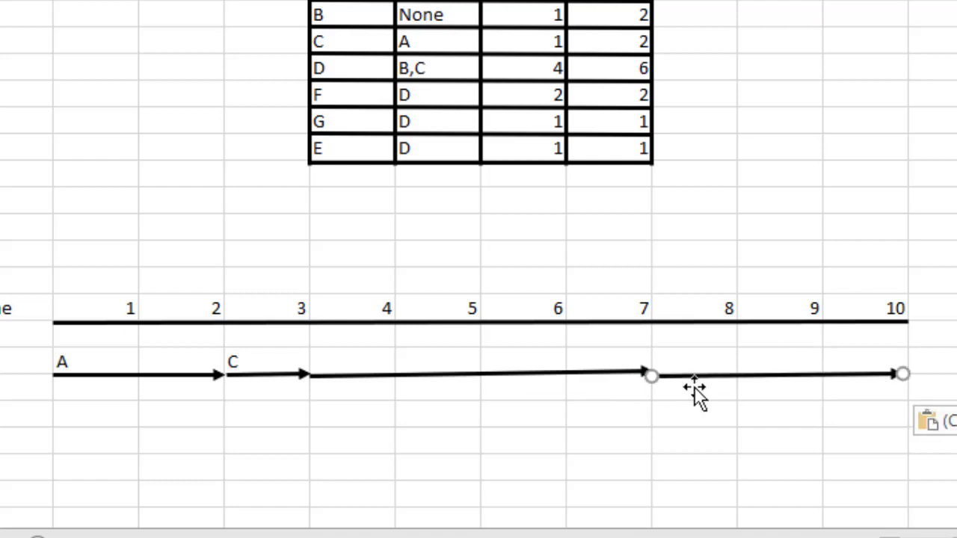
left_click_drag(899, 374, 824, 375)
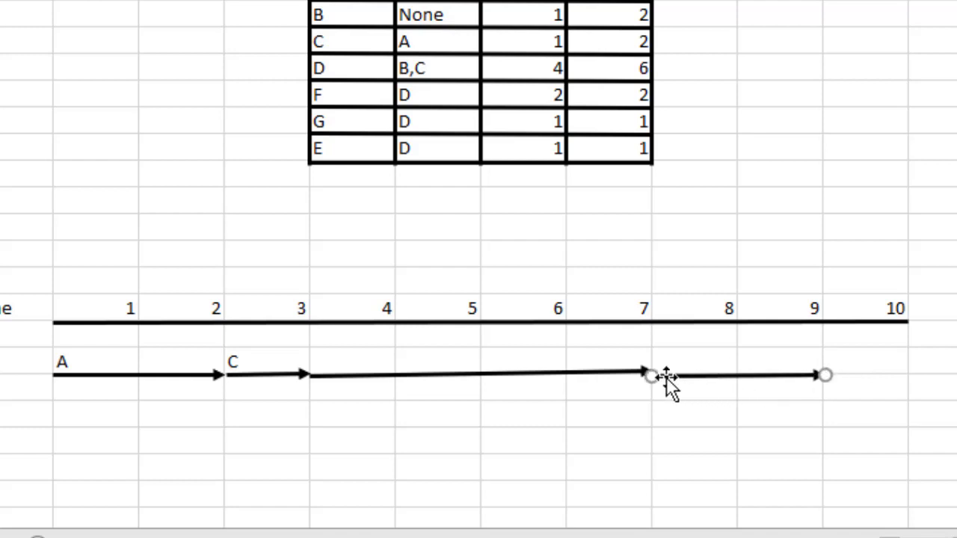
left_click_drag(651, 374, 652, 372)
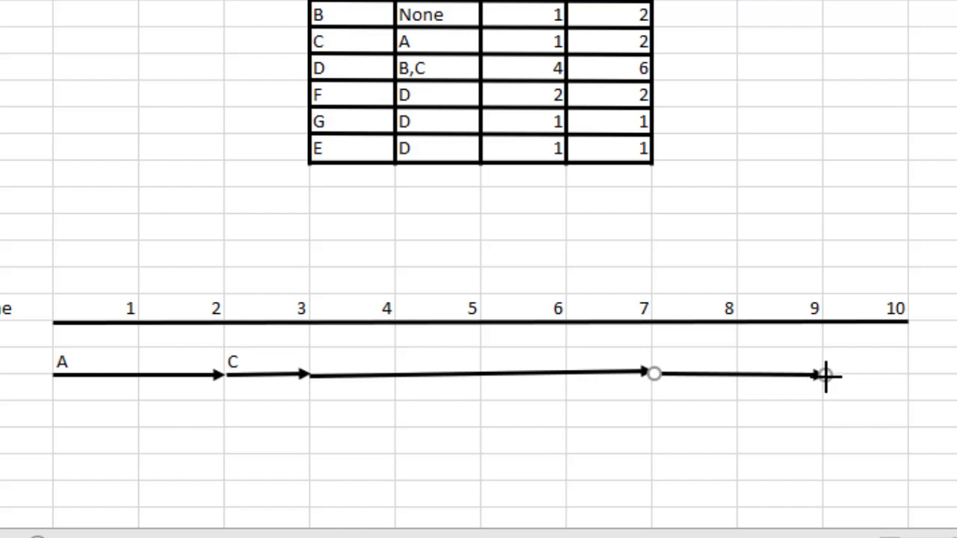
left_click_drag(822, 375, 824, 372)
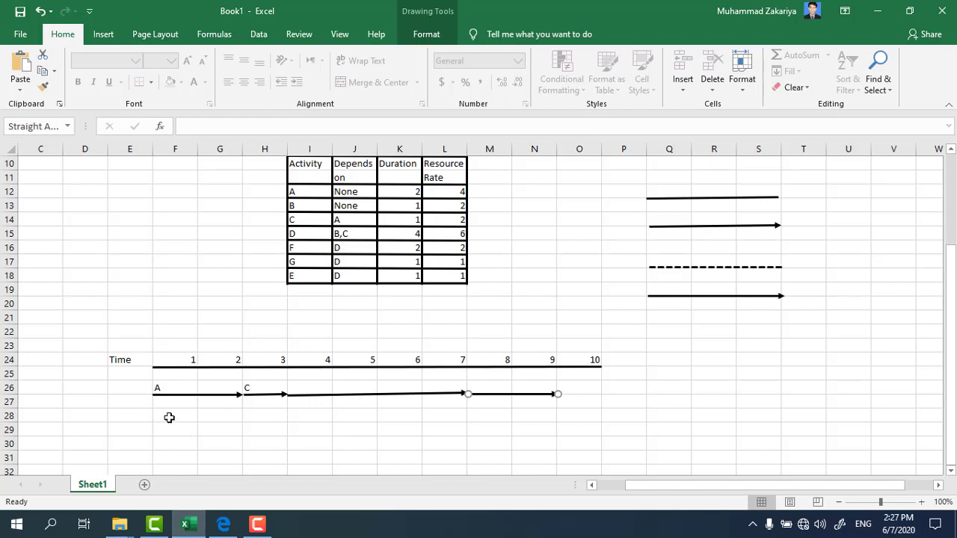
- Place an arrow copy in the row below arrow A spanning time 0 to 1 and label it B in F28
left_click(166, 419)
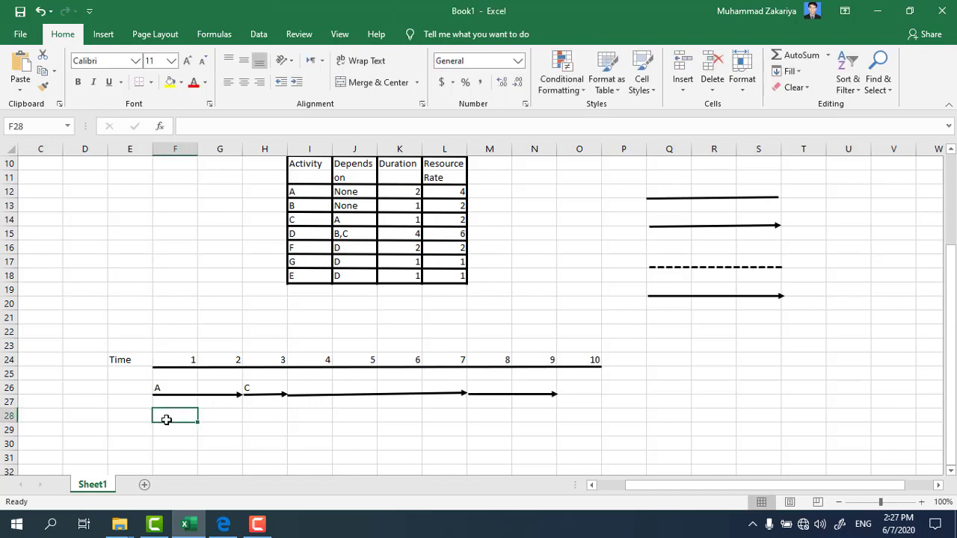
left_click(169, 429)
key("ctrl+v")
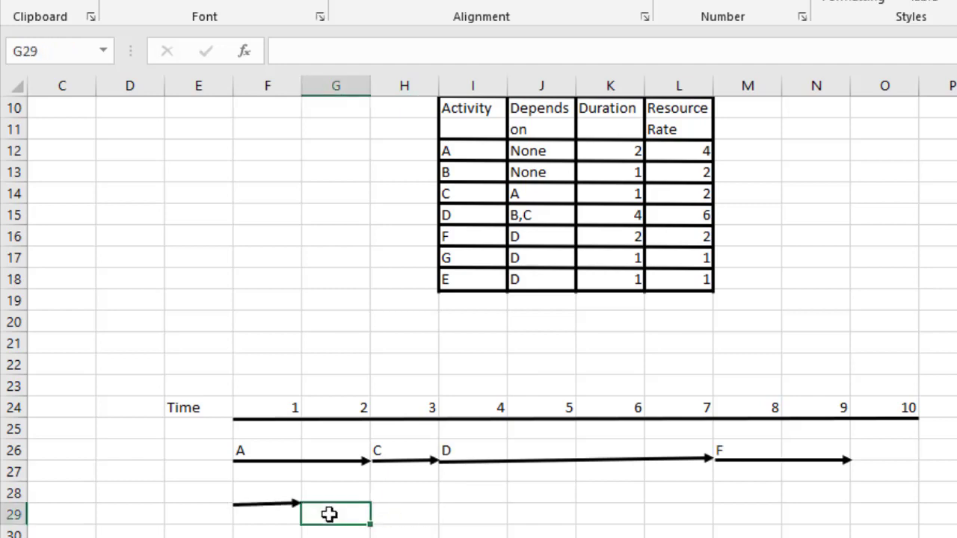
left_click(251, 487)
type("B")
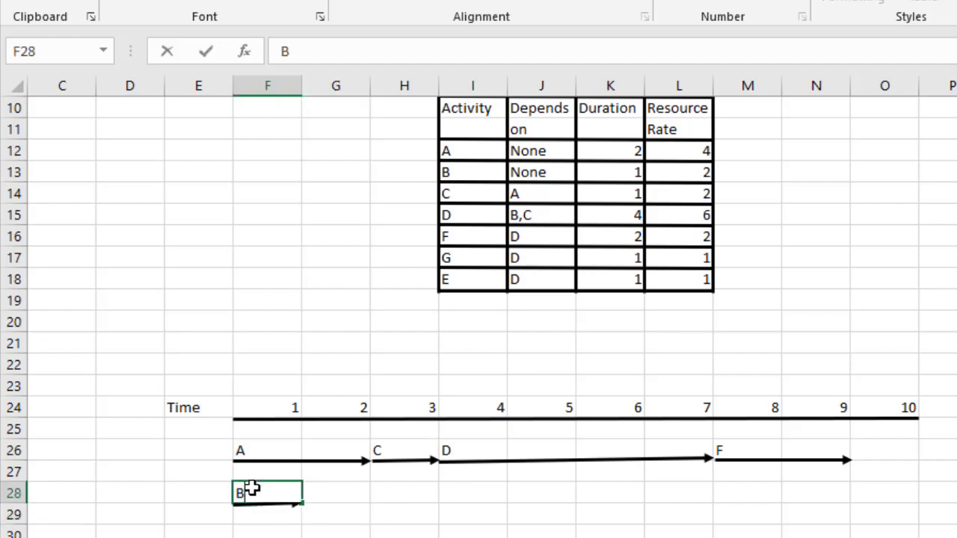
left_click(337, 516)
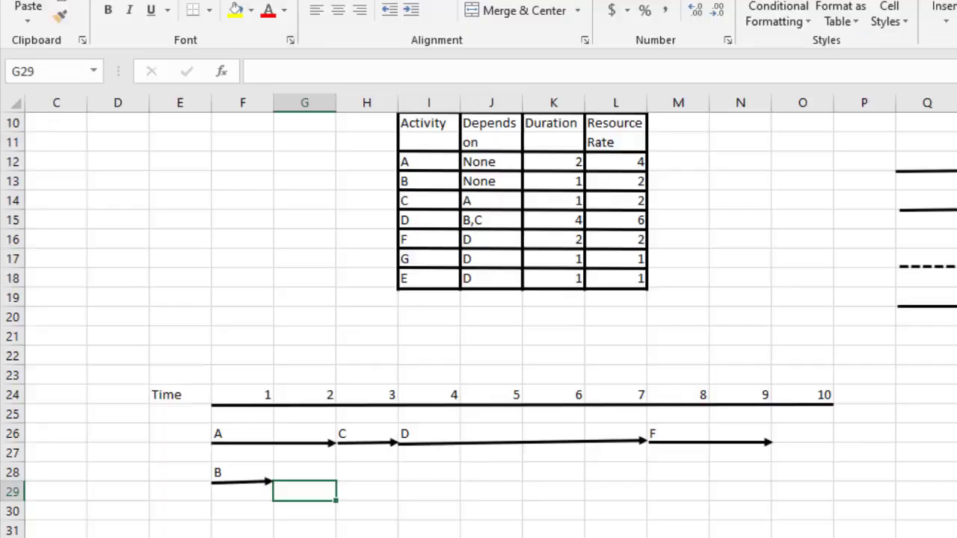
left_click(921, 267)
left_click(292, 494)
key("ctrl+v")
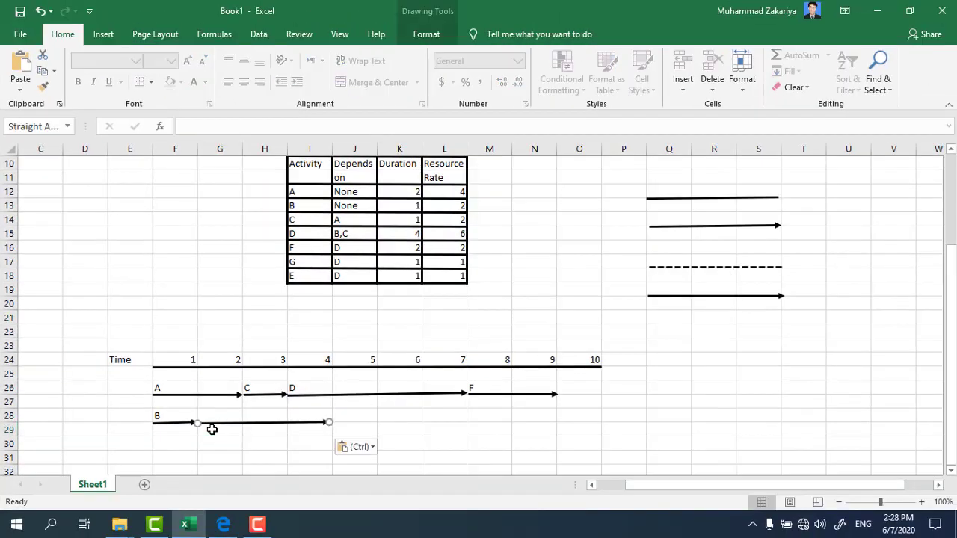
key("ctrl+z")
- Copy the dashed line to the end of arrow B, shorten it to end at time 3, and level arrow B
left_click(919, 269)
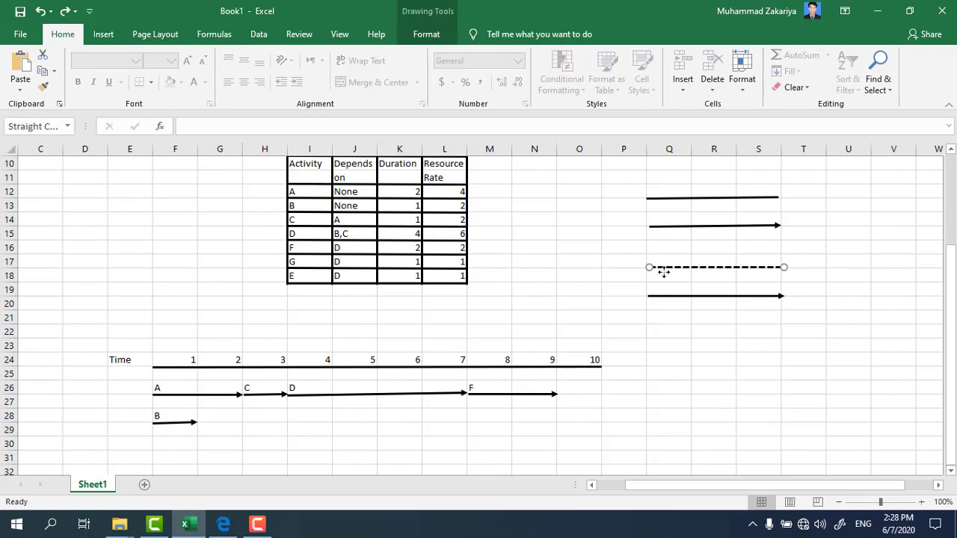
key("ctrl+c")
left_click(223, 432)
key("ctrl+v")
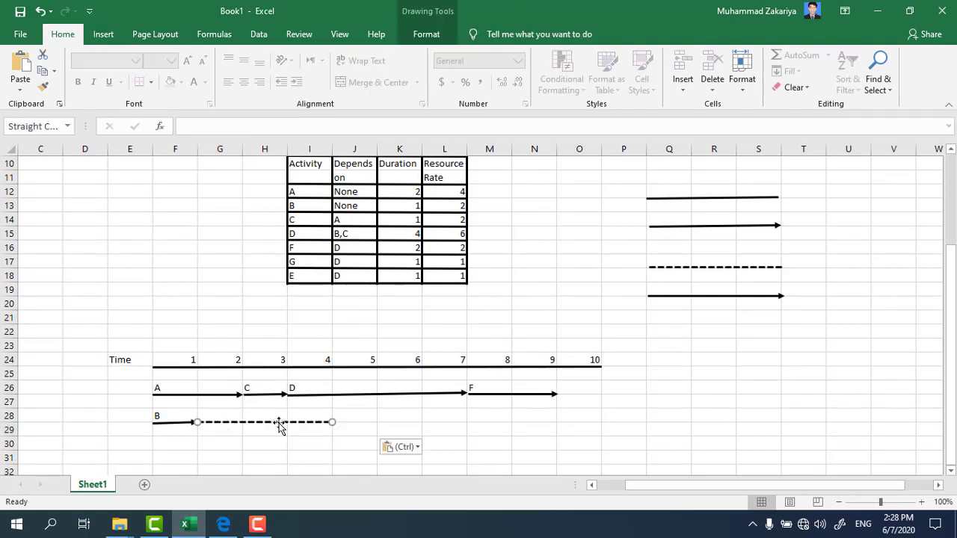
left_click_drag(333, 422, 287, 422)
left_click(152, 423)
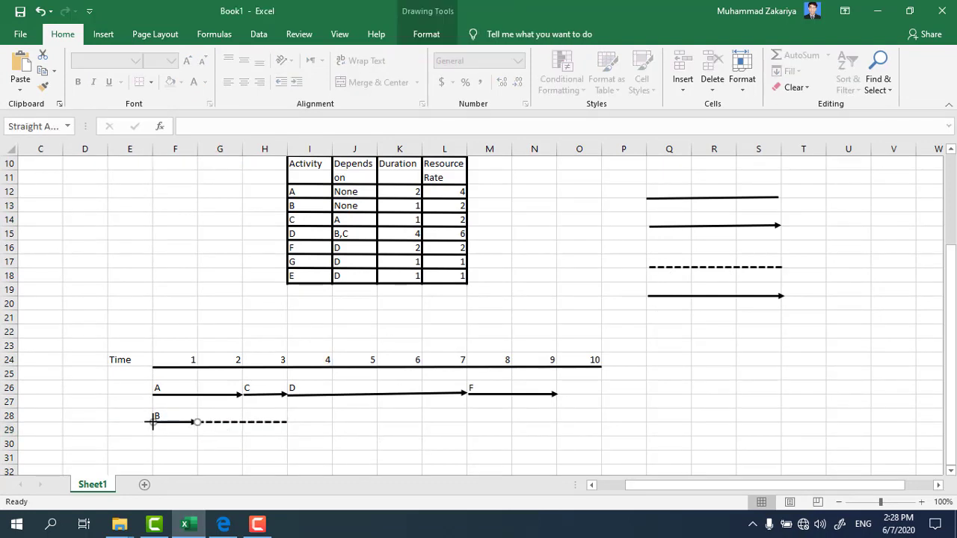
- Delete the solid arrow below the sample dashed line and draw a new arrow about 2.03" long in its place
left_click(717, 296)
key("Delete")
left_click(103, 34)
left_click(209, 55)
left_click(214, 73)
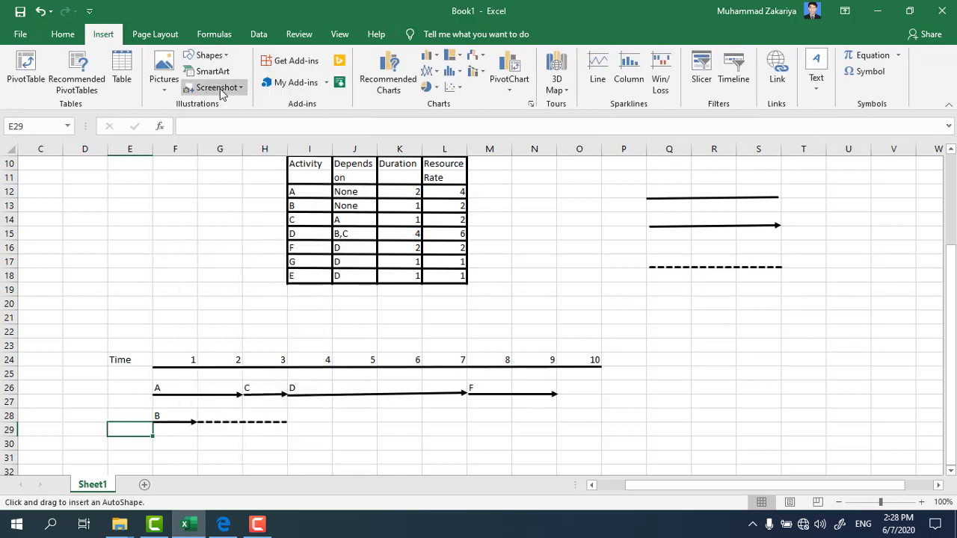
left_click_drag(647, 296, 783, 296)
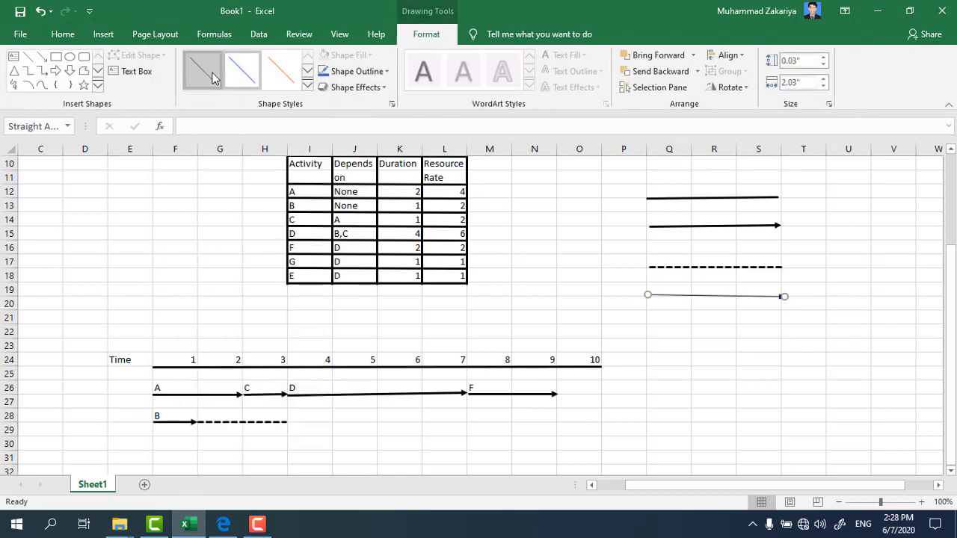
- Give the new arrow a thick black dashed outline matching the weight and dash pattern of the dashed line above it
left_click(356, 71)
mouse_move(353, 246)
left_click(490, 326)
left_click(357, 71)
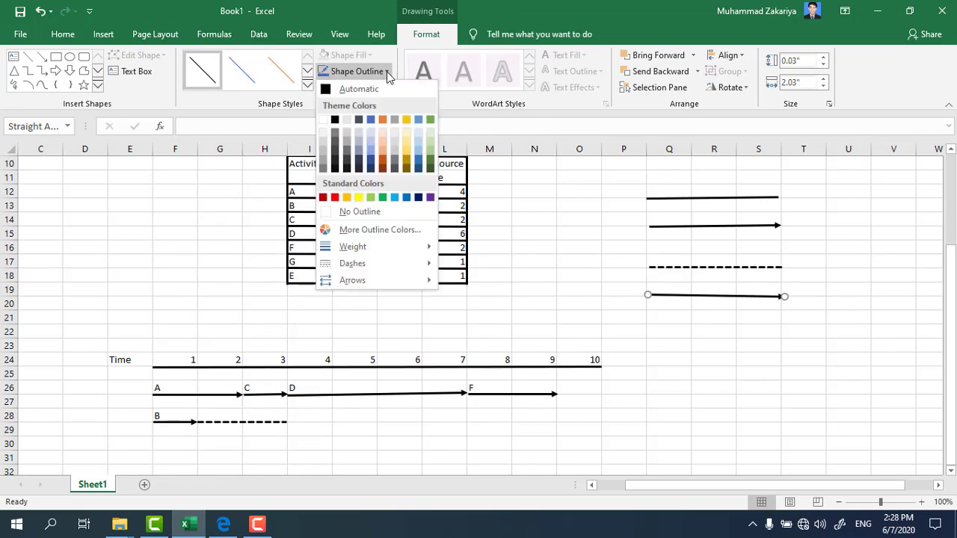
mouse_move(374, 266)
left_click(463, 284)
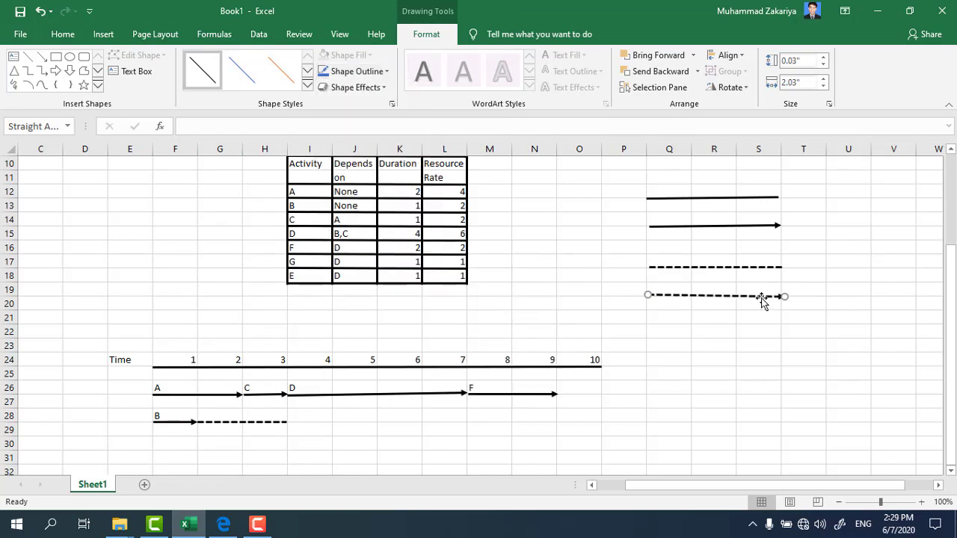
- Place a copy of the dashed arrow vertically from the dashed line's end up to arrow D's start, and level arrow D
left_click(303, 432)
key("ctrl+v")
left_click_drag(426, 424, 288, 397)
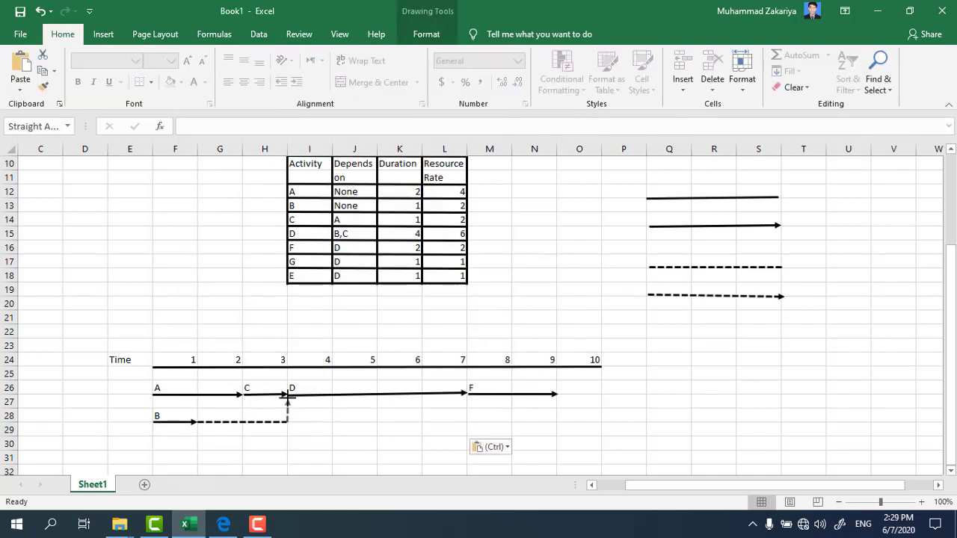
left_click(319, 417)
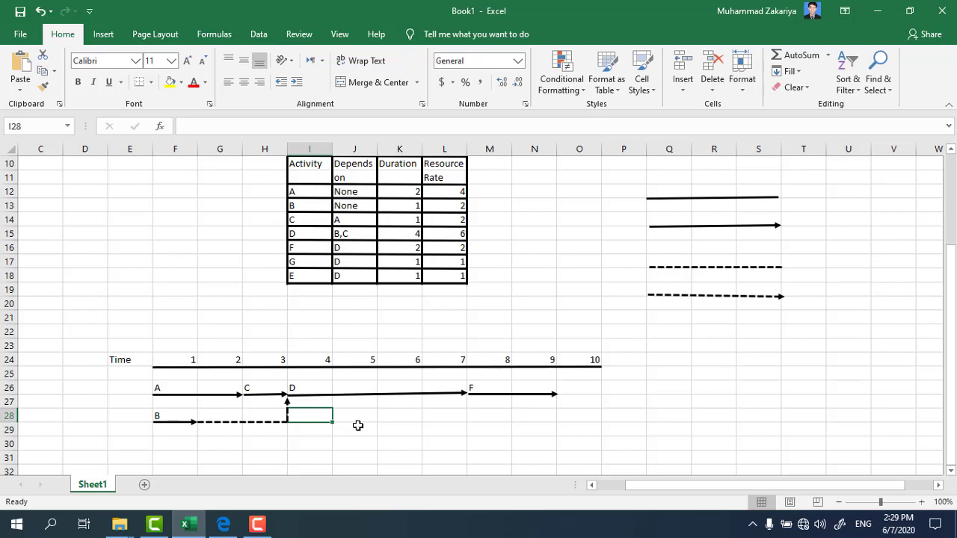
left_click(466, 393)
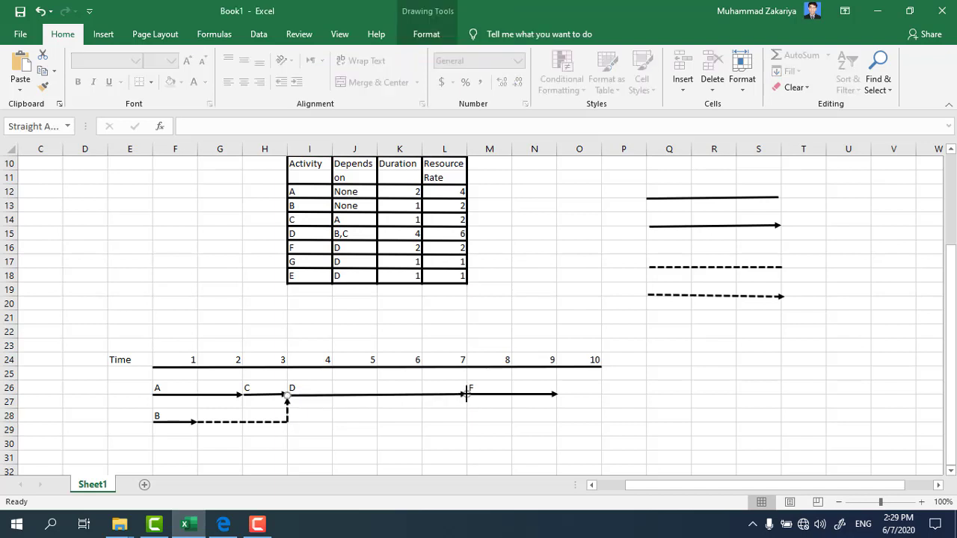
- Place two copies of the solid sample arrow below arrow F, in rows 28 and 30, each shortened to span time 7 to 8
left_click(487, 419)
left_click(716, 226)
key("ctrl+c")
left_click(482, 426)
key("ctrl+v")
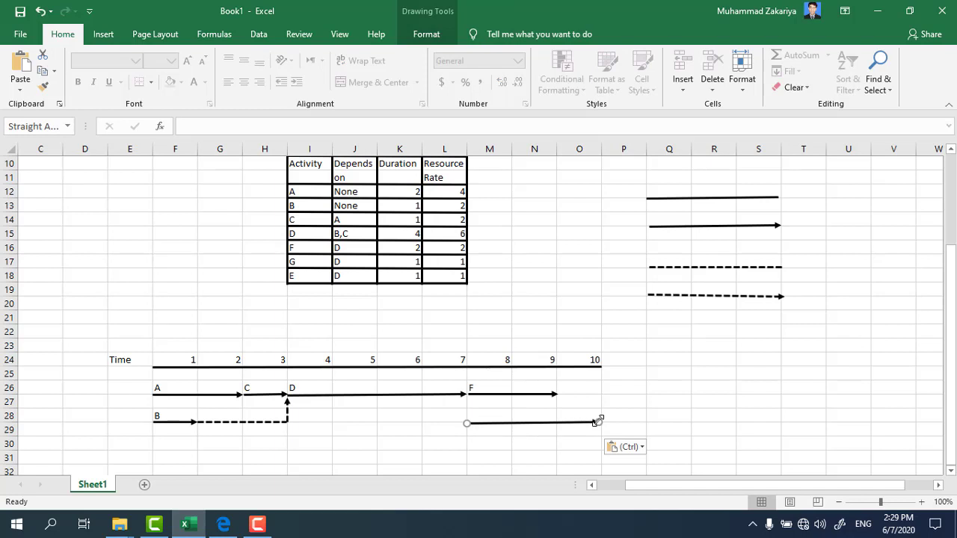
left_click_drag(598, 422, 512, 421)
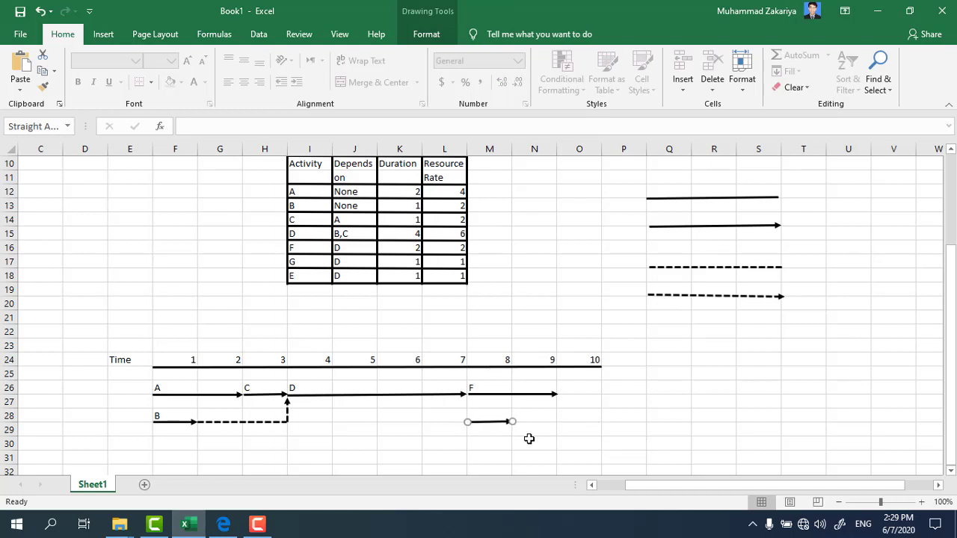
left_click(493, 455)
key("ctrl+v")
left_click_drag(598, 450, 513, 450)
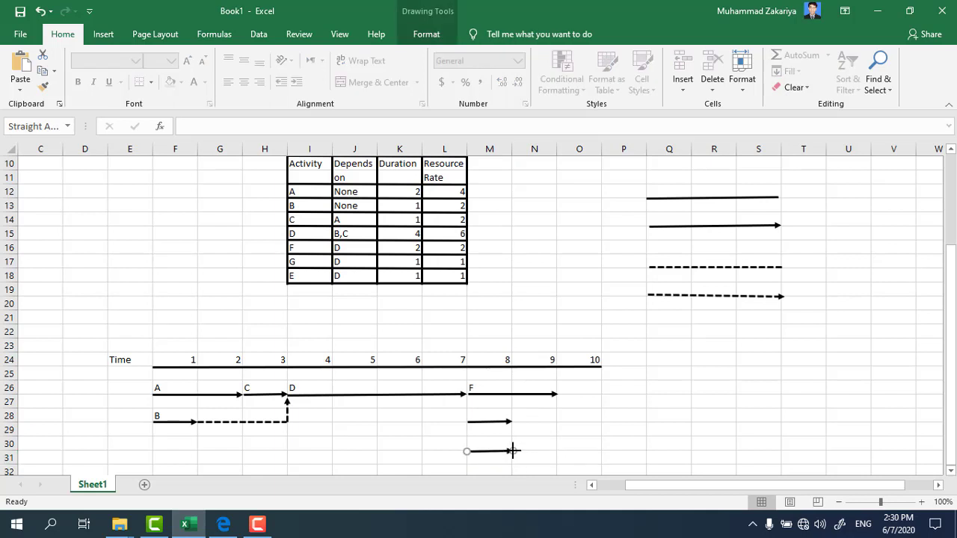
- Label the two new arrows G in cell M28 and E in cell M30
left_click(482, 414)
type("G")
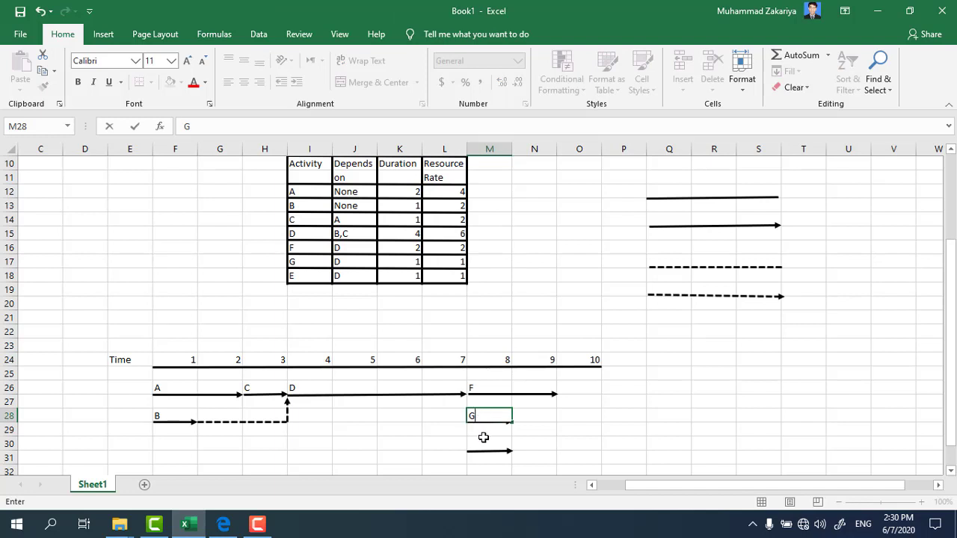
left_click(482, 443)
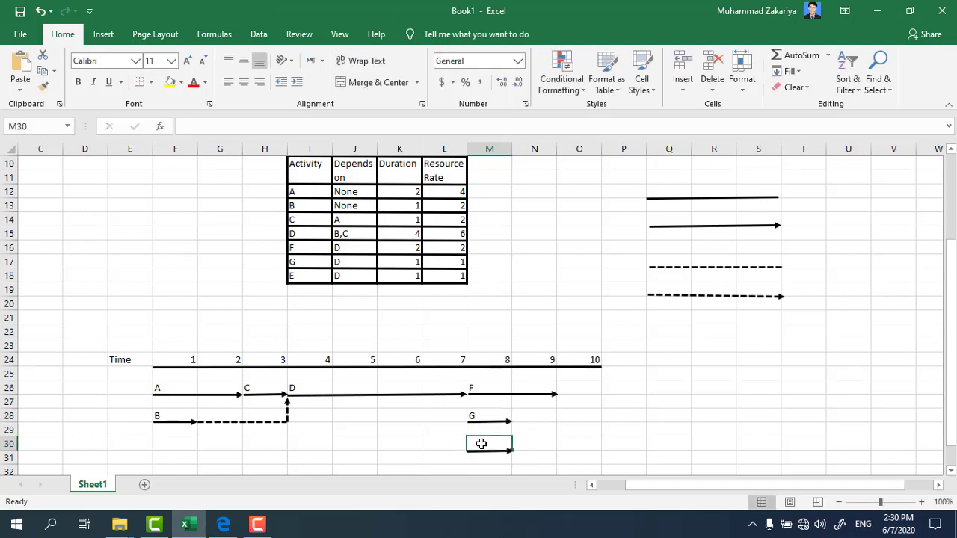
type("E")
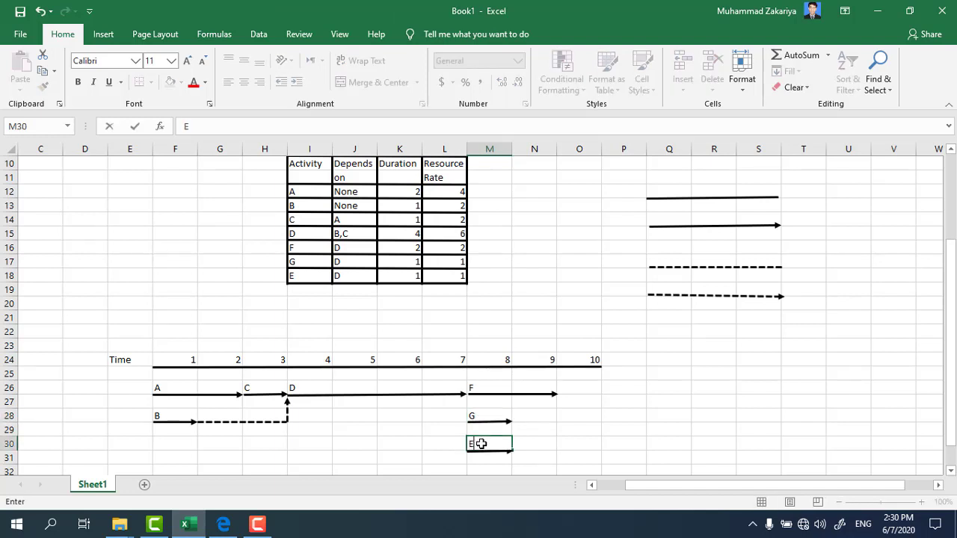
left_click(530, 447)
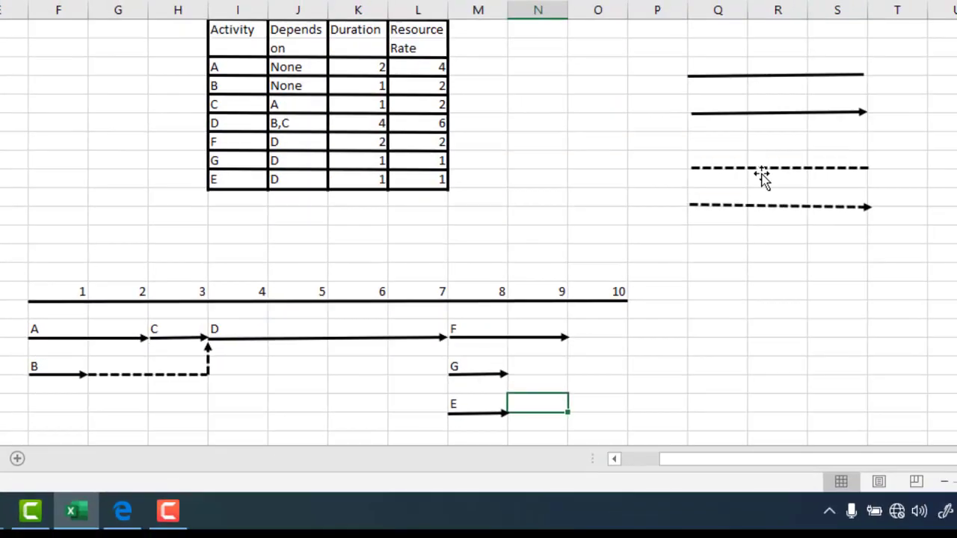
- Copy the sample dashed line to the end of arrow E and shorten it to end at time 9
left_click(761, 172)
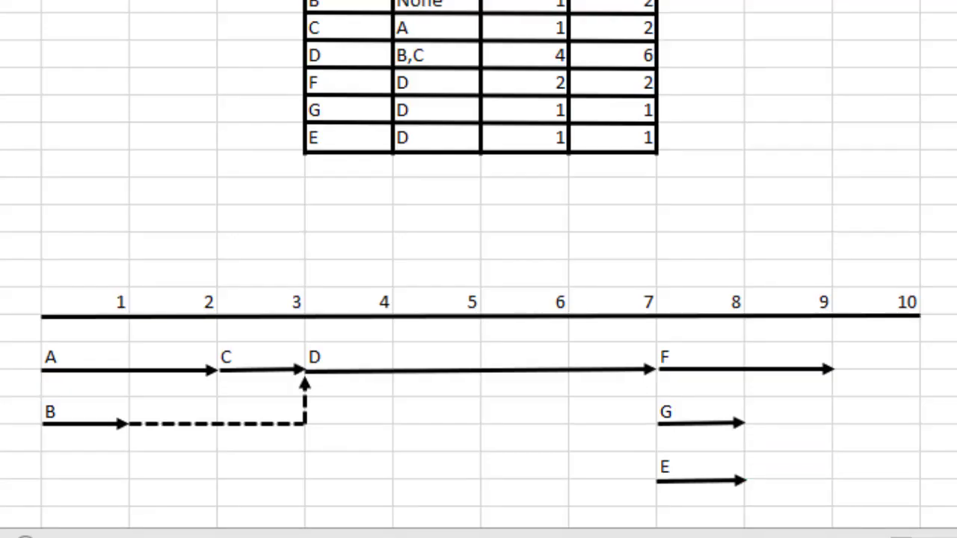
left_click(777, 496)
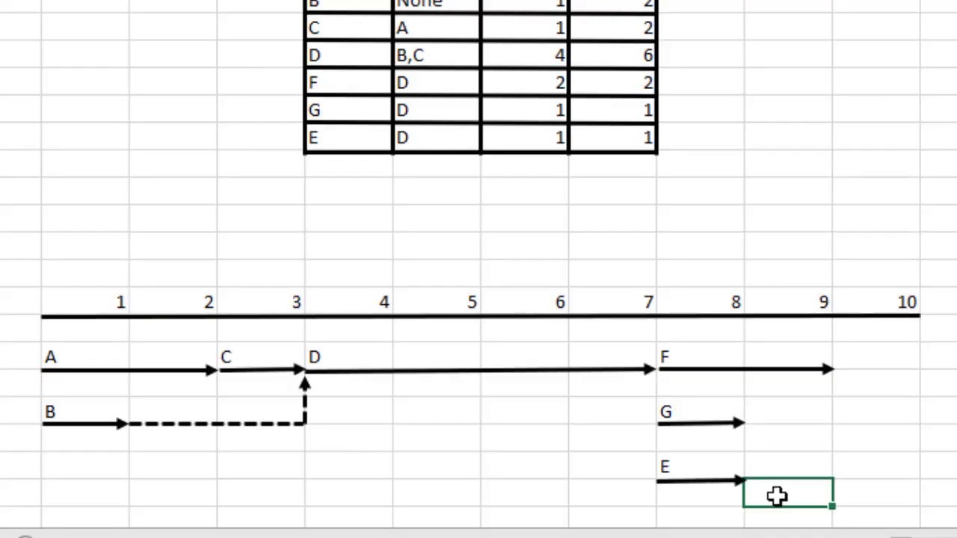
key("ctrl+v")
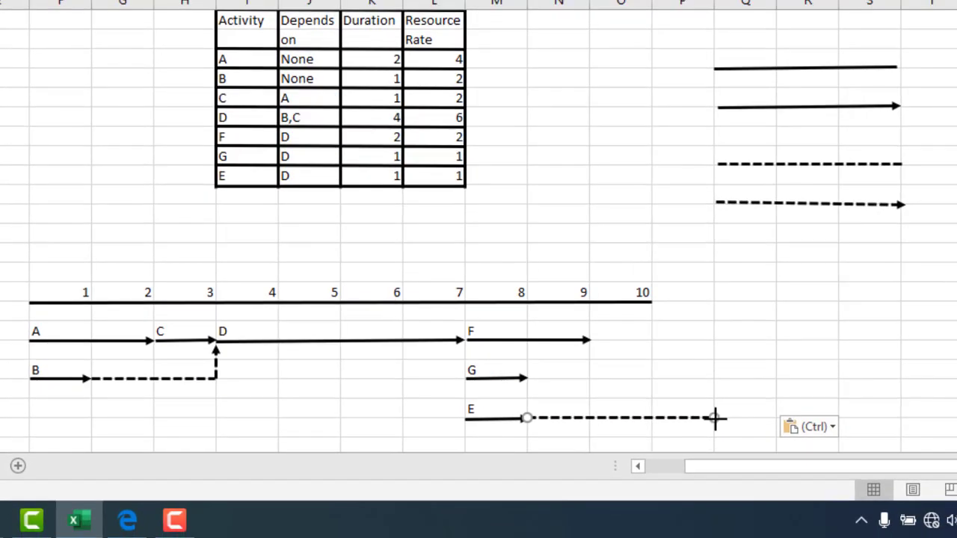
left_click_drag(793, 435, 654, 436)
left_click_drag(589, 418, 588, 418)
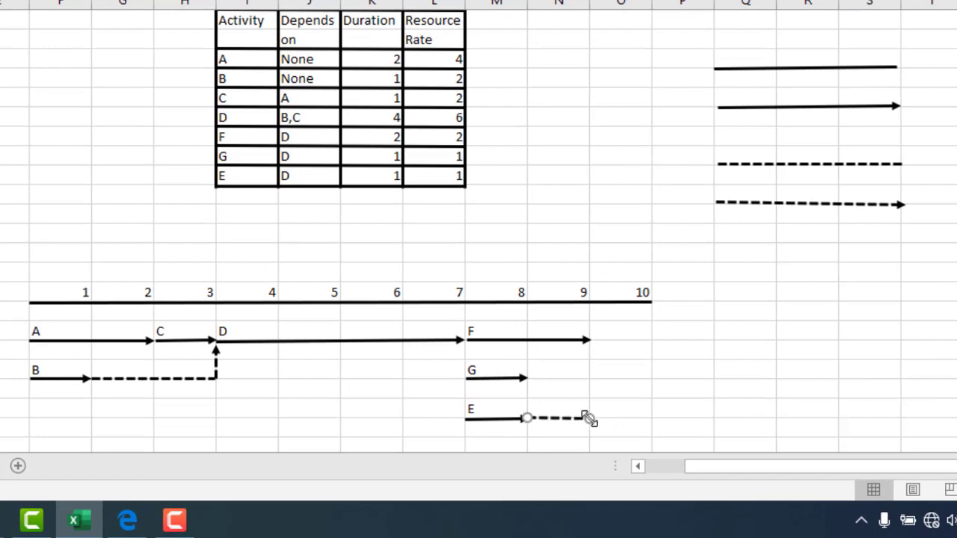
- Copy the short dashed line after arrow E to the end of arrow G
left_click(840, 204)
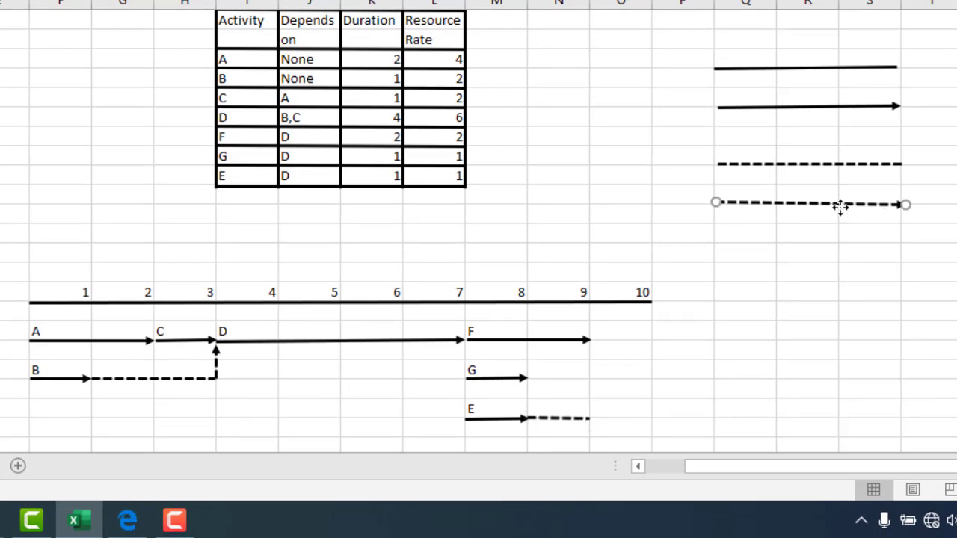
left_click(568, 418)
key("ctrl+c")
left_click(553, 393)
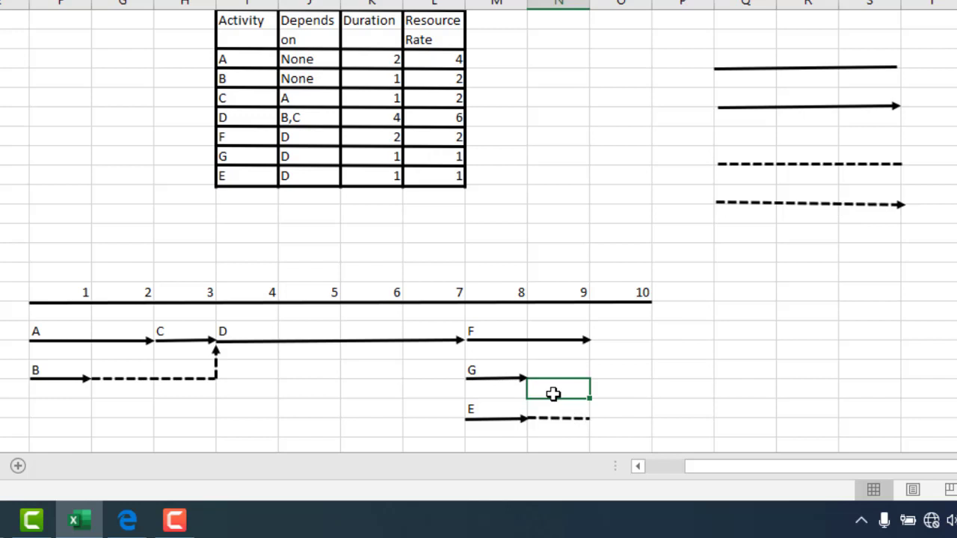
key("ctrl+v")
- Place a copy of the dashed arrow vertically from the end of E's dashed line up to the time line at 9
left_click(812, 205)
key("ctrl+c")
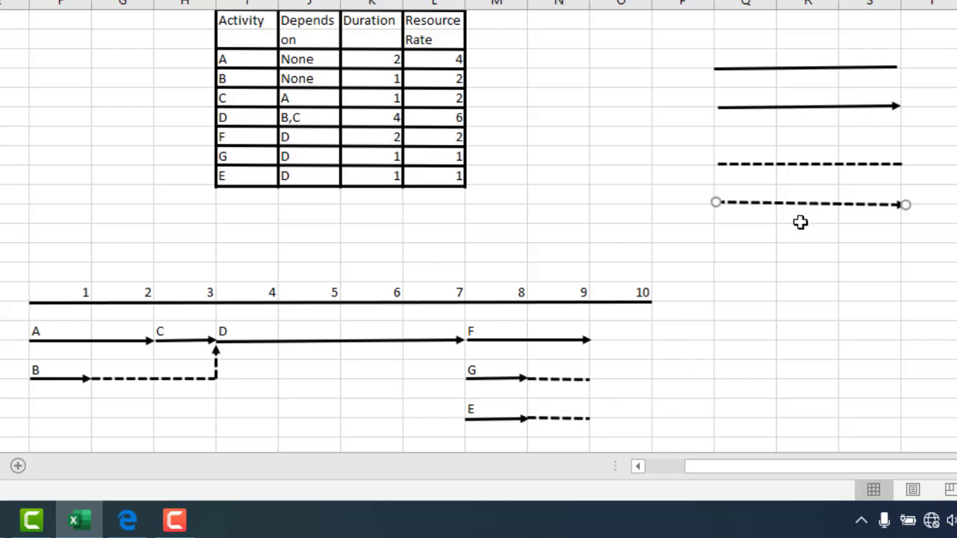
left_click(630, 429)
key("ctrl+v")
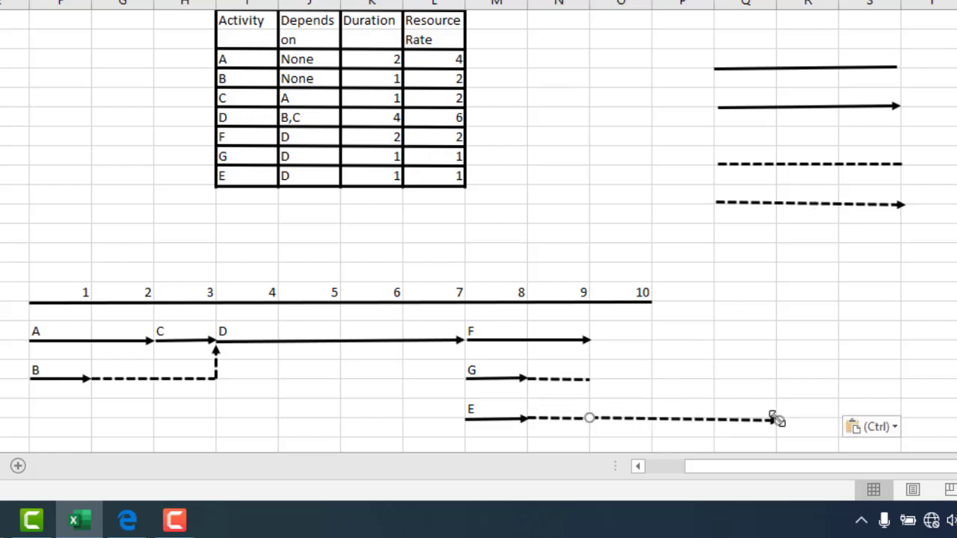
left_click_drag(778, 419, 590, 303)
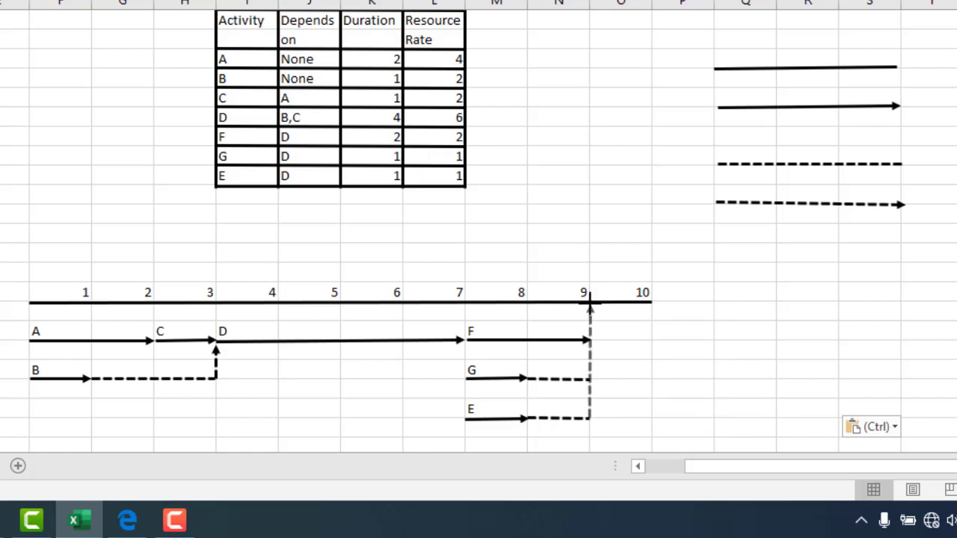
- Raise the start of arrow E slightly to level it
left_click(465, 418)
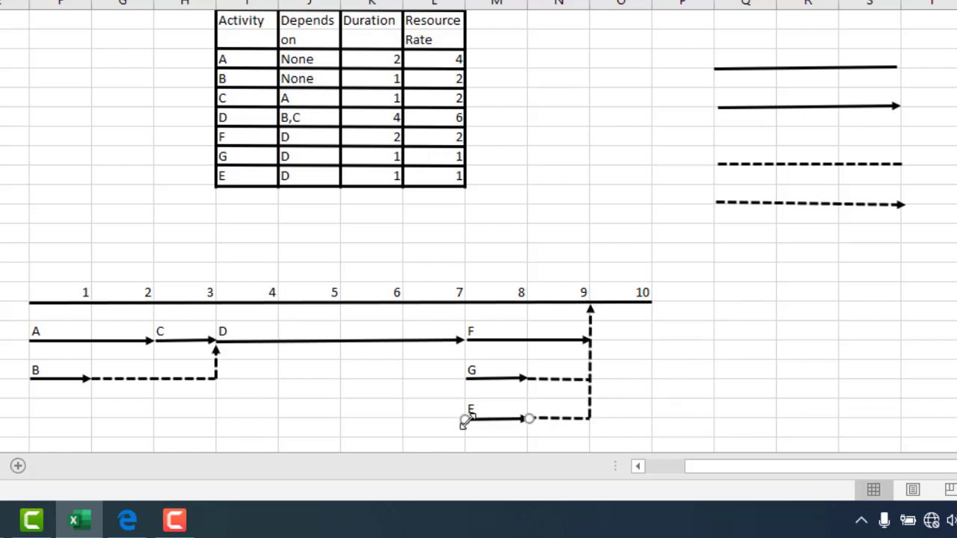
left_click_drag(467, 420, 467, 417)
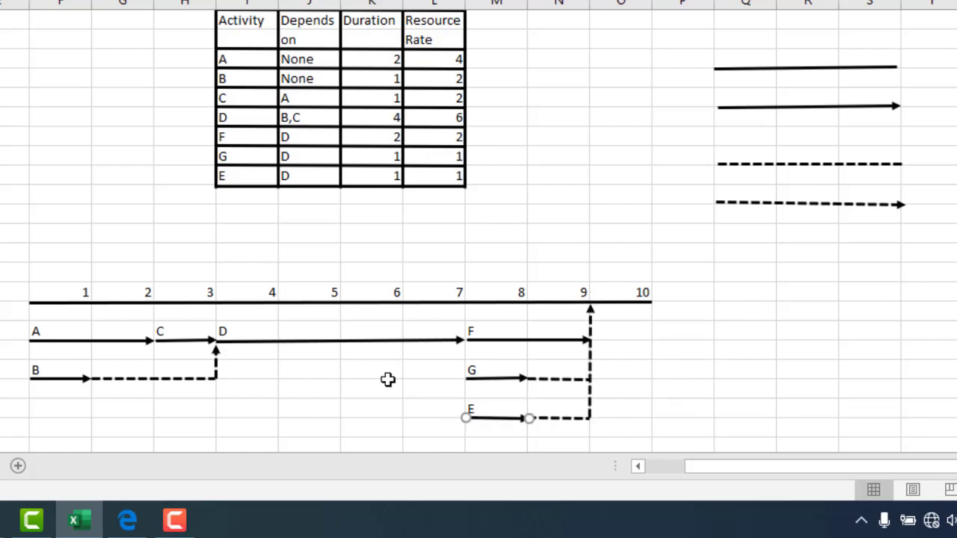
left_click(525, 379)
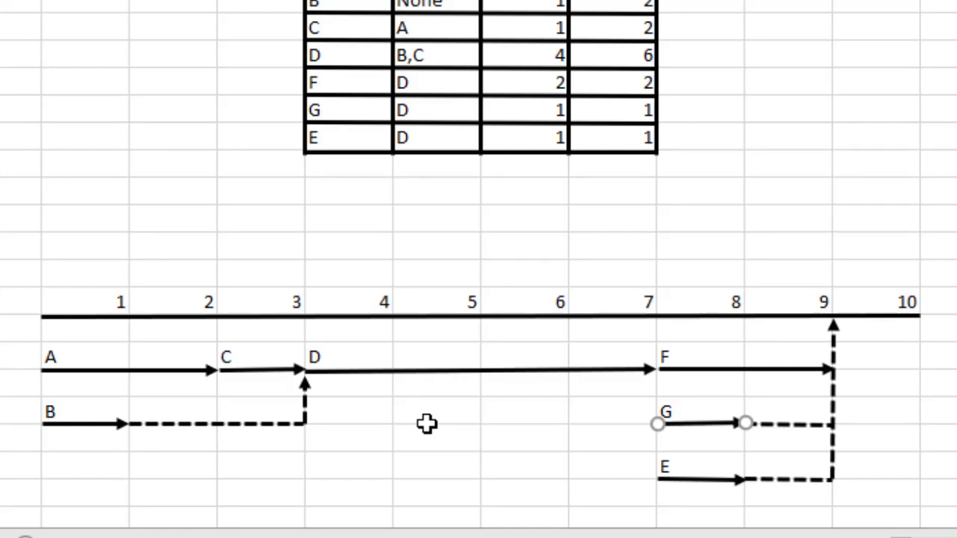
- Enter the resource rates in the row below the first arrows: 4 and 4 under A, 2 under C
left_click(93, 395)
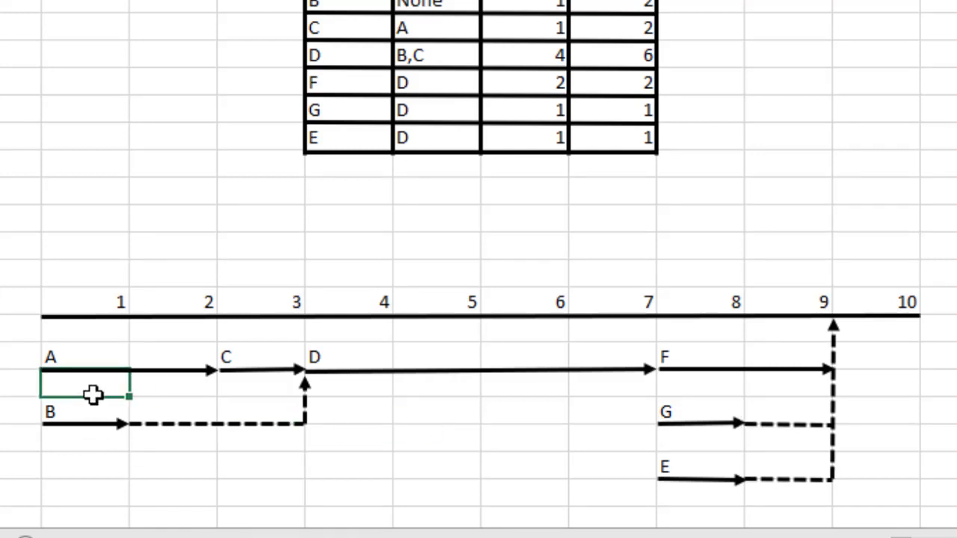
type("4")
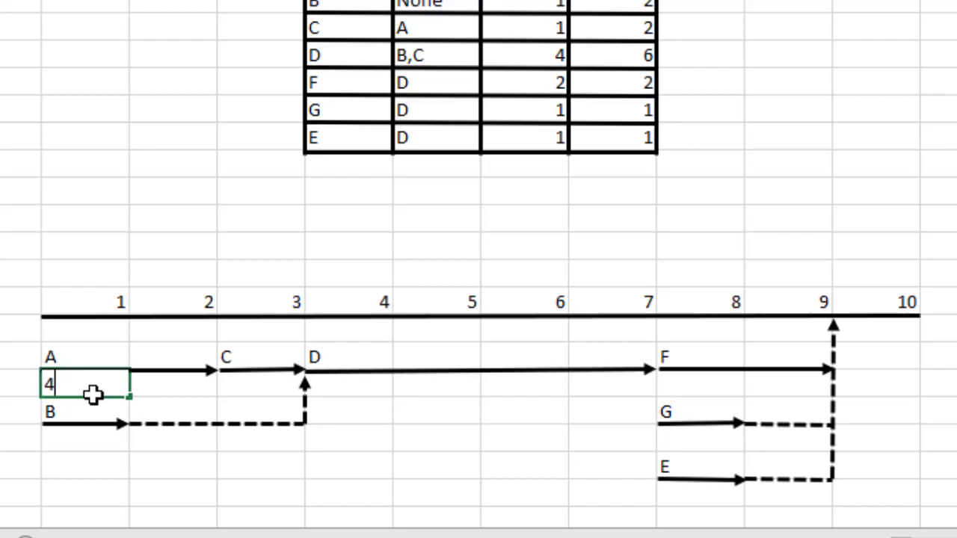
key("Tab")
type("4")
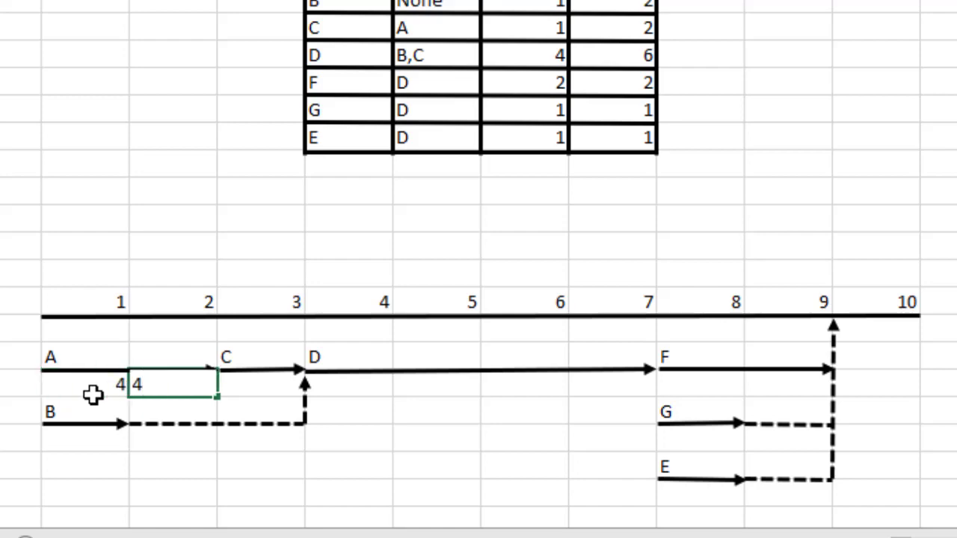
key("Tab")
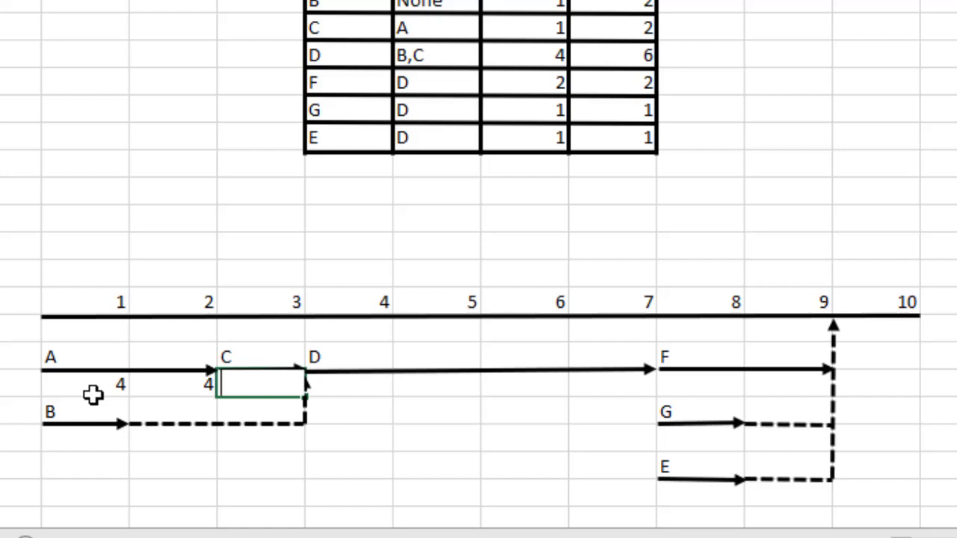
type("2")
key("Tab")
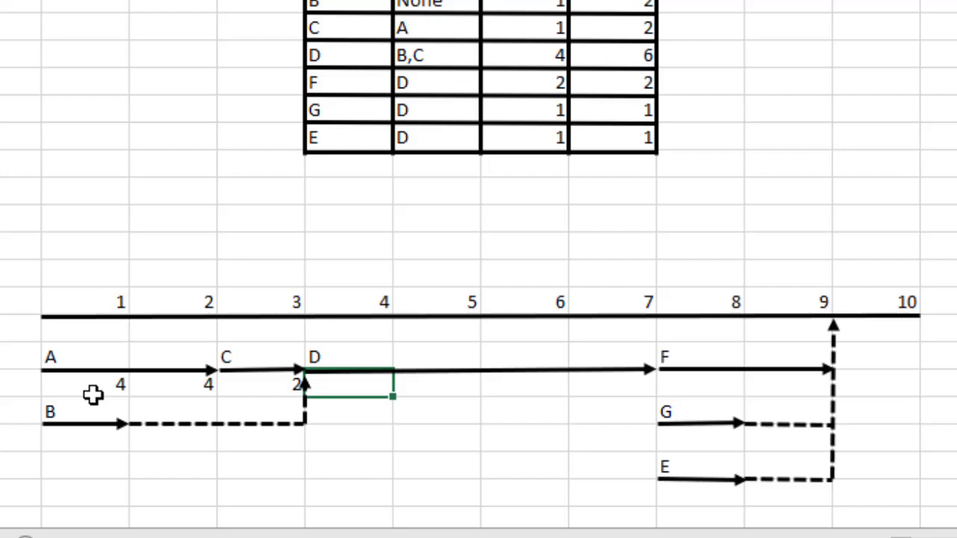
- Enter the resource rate 6 under each of arrow D's four time units
type("6")
key("Tab")
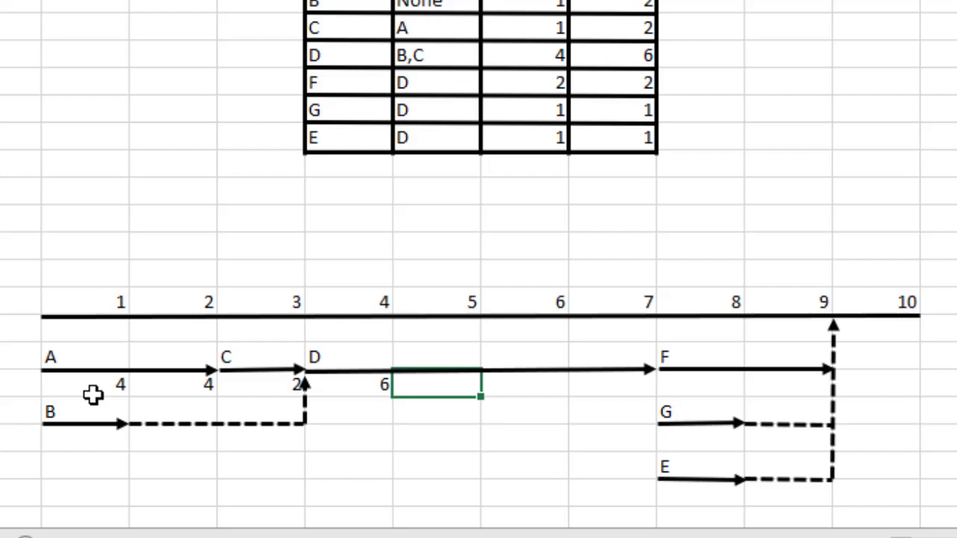
type("6")
key("Tab")
type("6")
key("Tab")
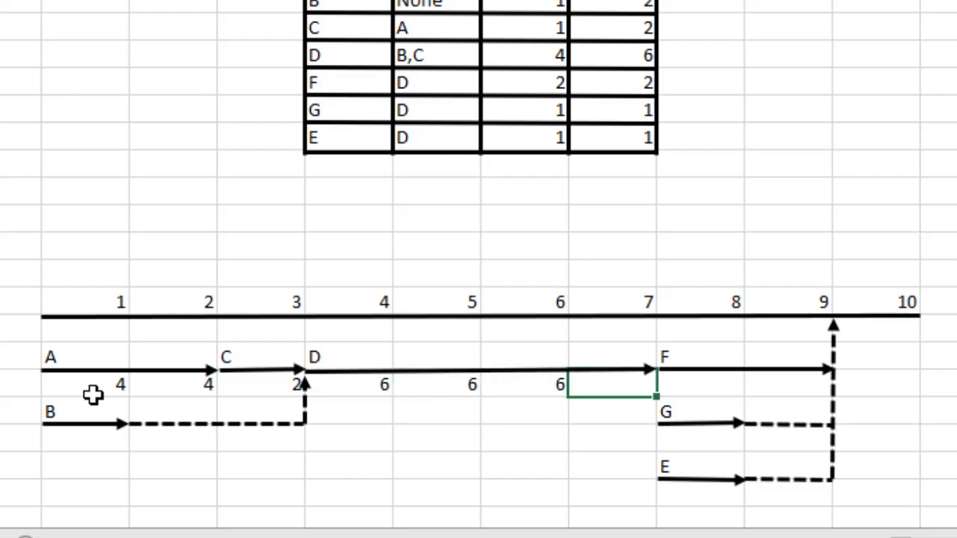
type("6")
key("Tab")
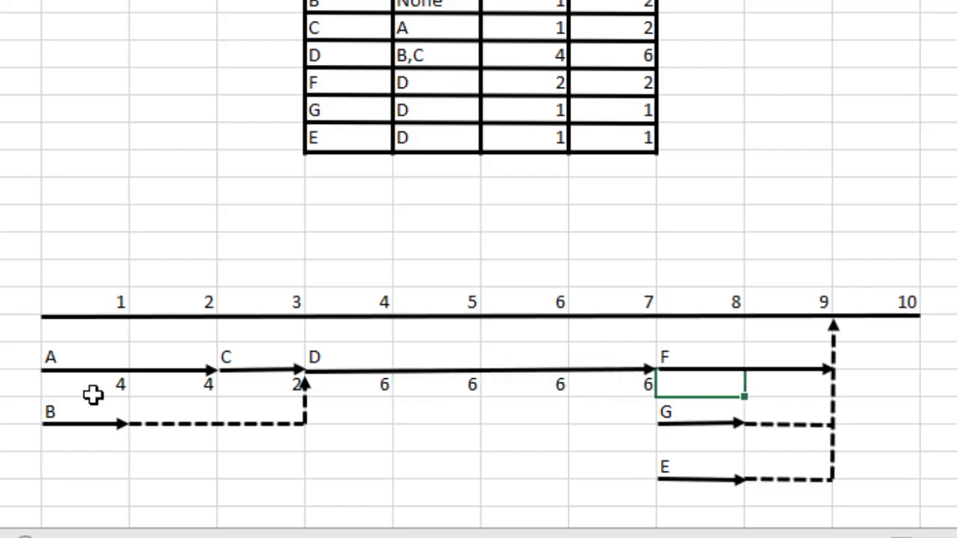
- Enter the resource rate 2 under both time units of arrow F
type("2")
key("Tab")
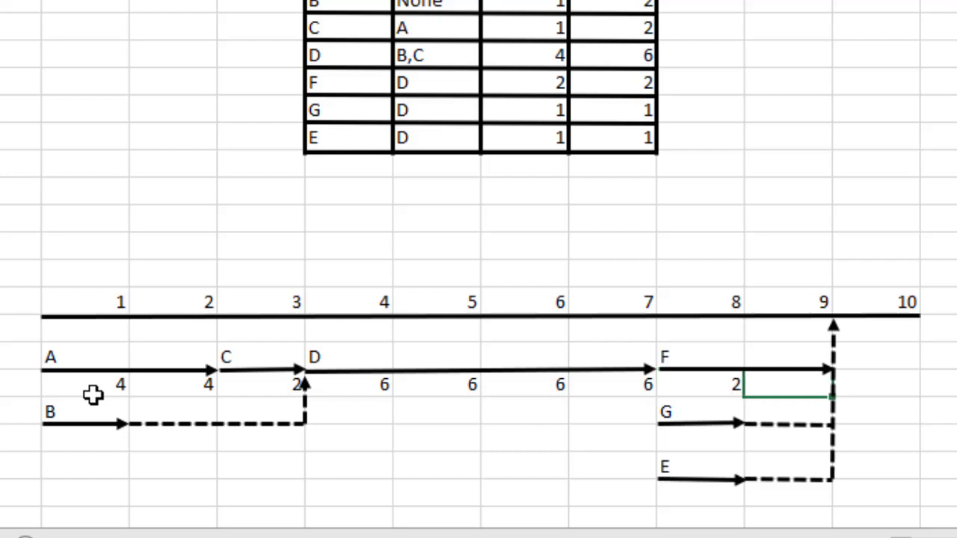
type("1")
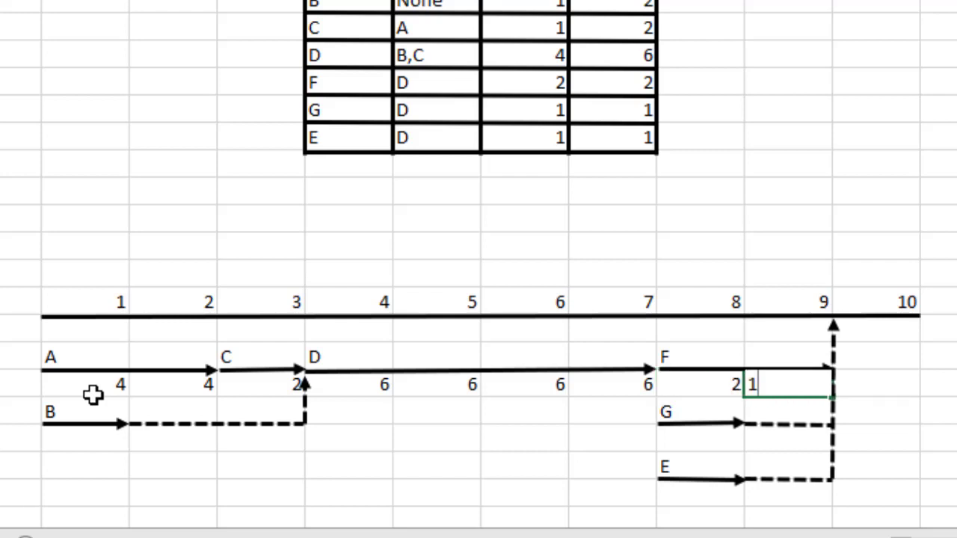
key("BackSpace")
type("2")
key("Down")
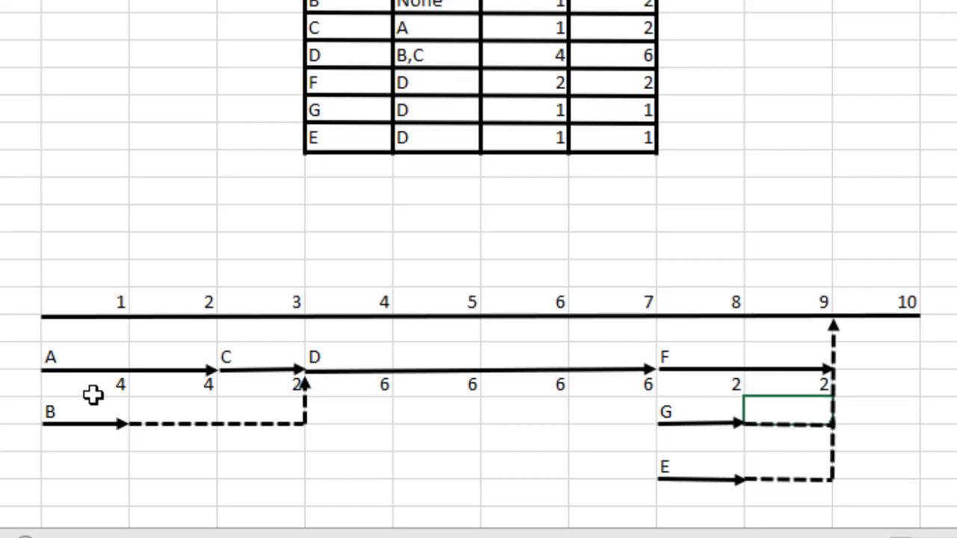
- Enter the resource rate 1 under arrow G and under arrow E, and 2 under arrow B
key("Down")
key("Left")
type("1")
key("Return")
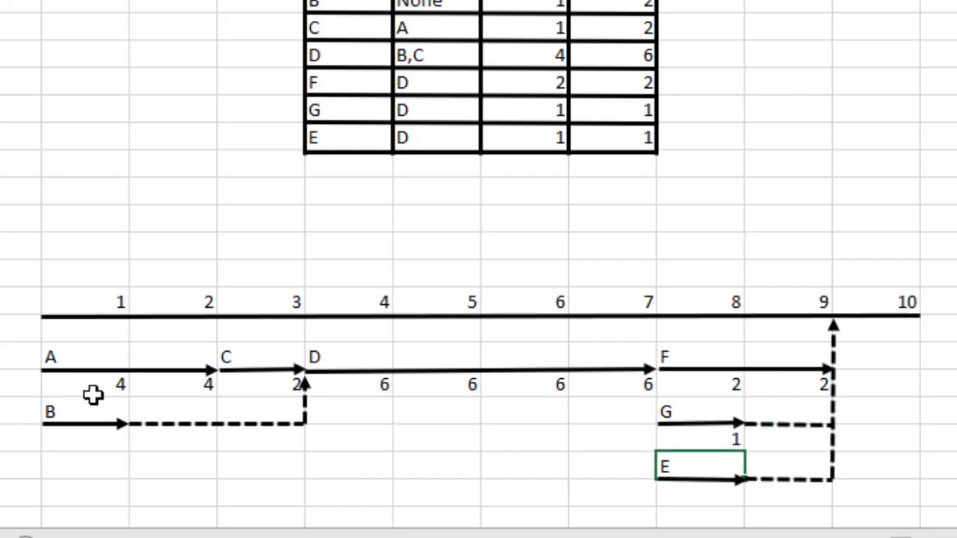
key("Down")
type("1")
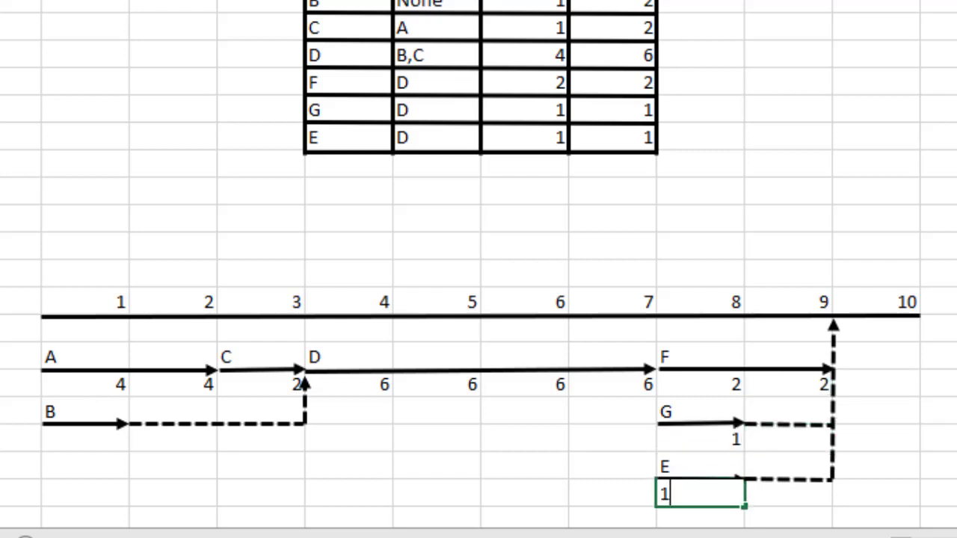
left_click(77, 441)
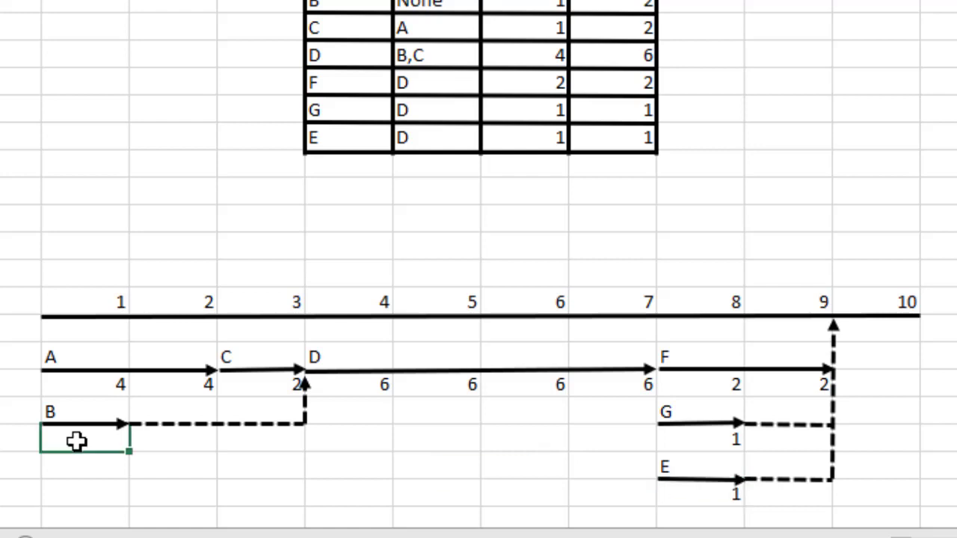
type("2")
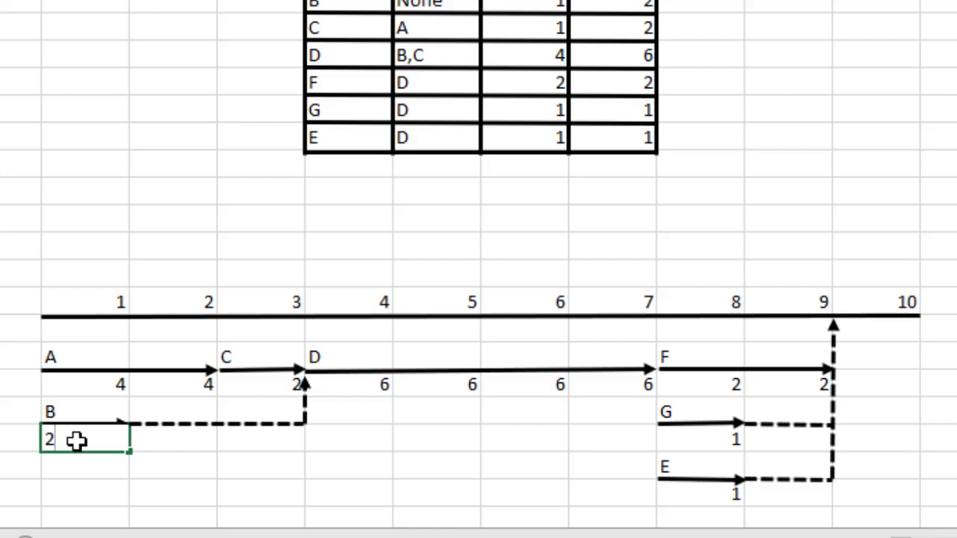
- Extend the start of the time axis line one column to the left, under the Time label
scroll(77, 441, "down", 2)
left_click(43, 181)
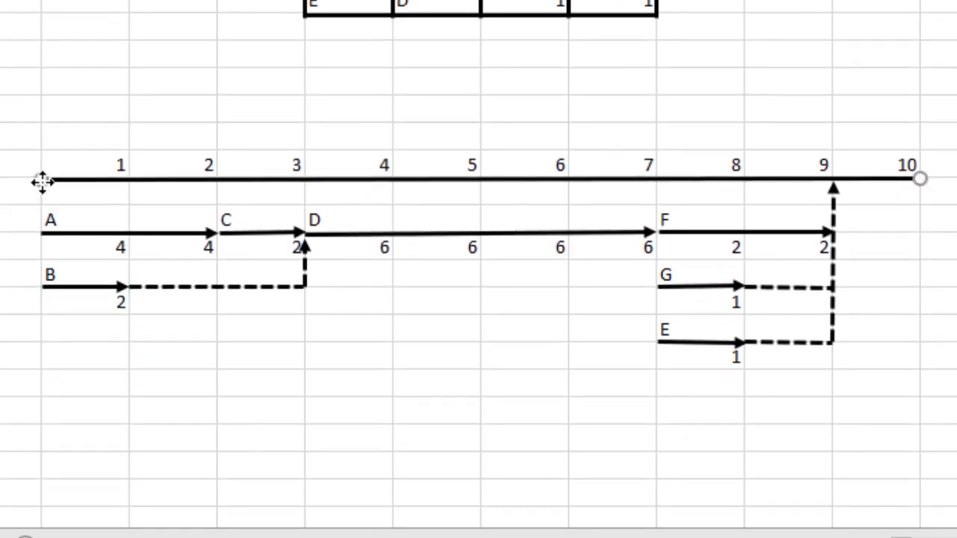
left_click_drag(43, 181, 0, 180)
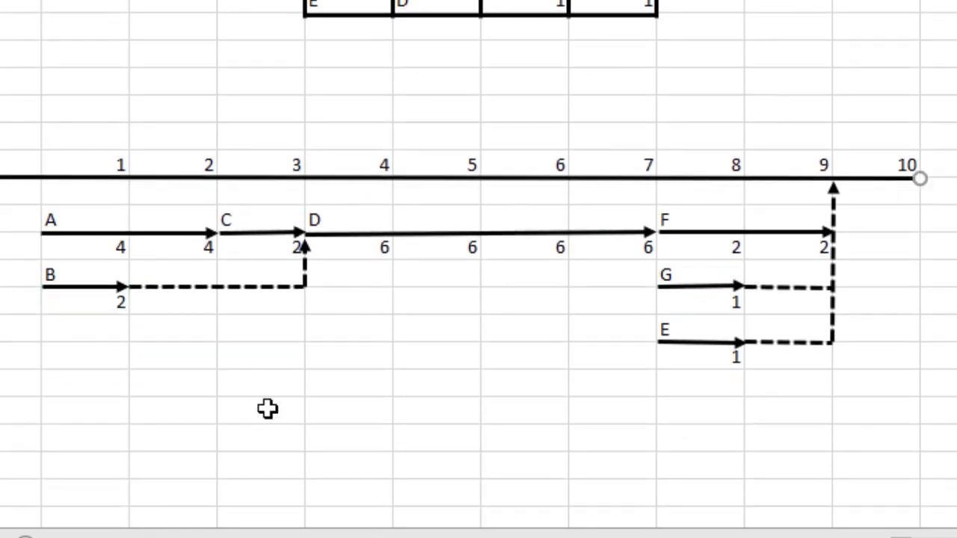
- Total the resource rates of time unit 1 with =SUM(F27:F33) in F35, below the schedule
scroll(268, 407, "down", 2)
left_click(89, 329)
type("=")
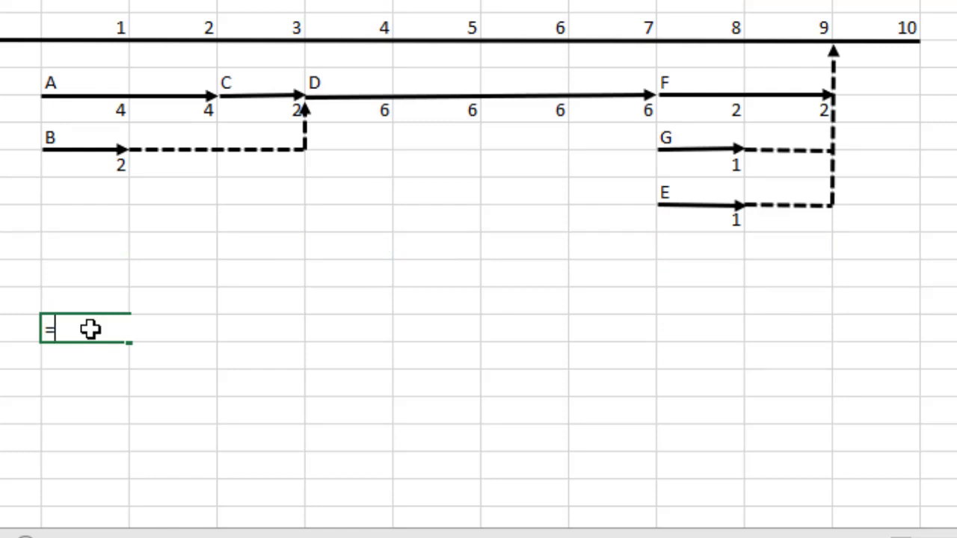
type("SUM")
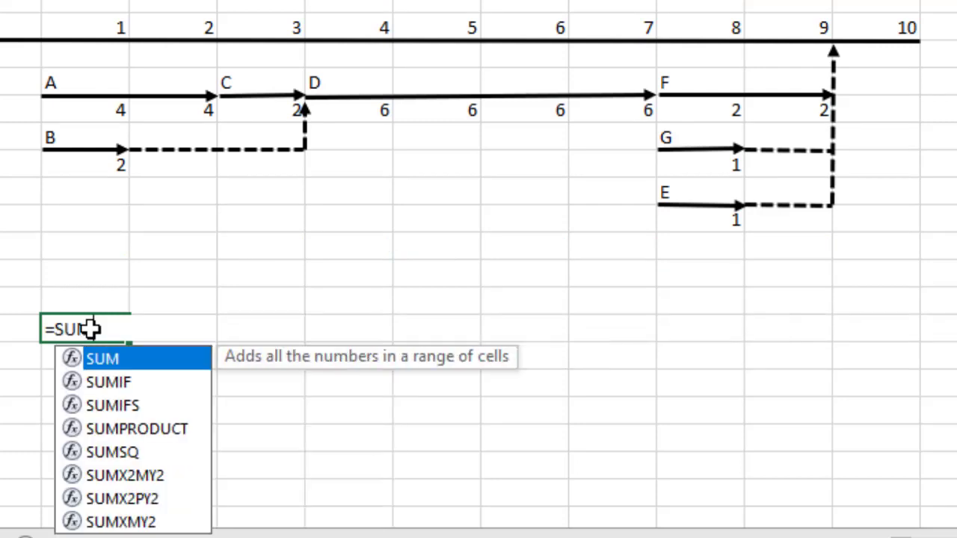
type("(")
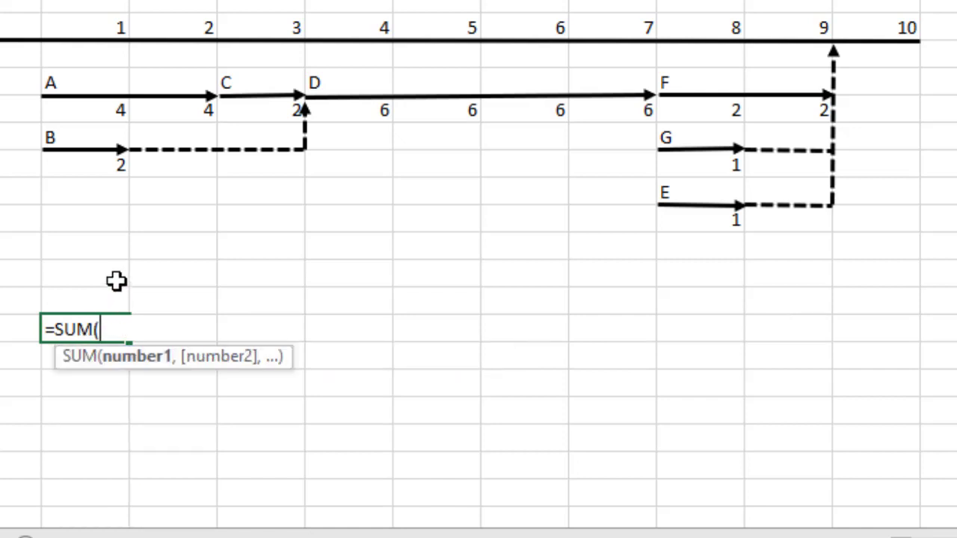
left_click_drag(114, 278, 118, 106)
type(")")
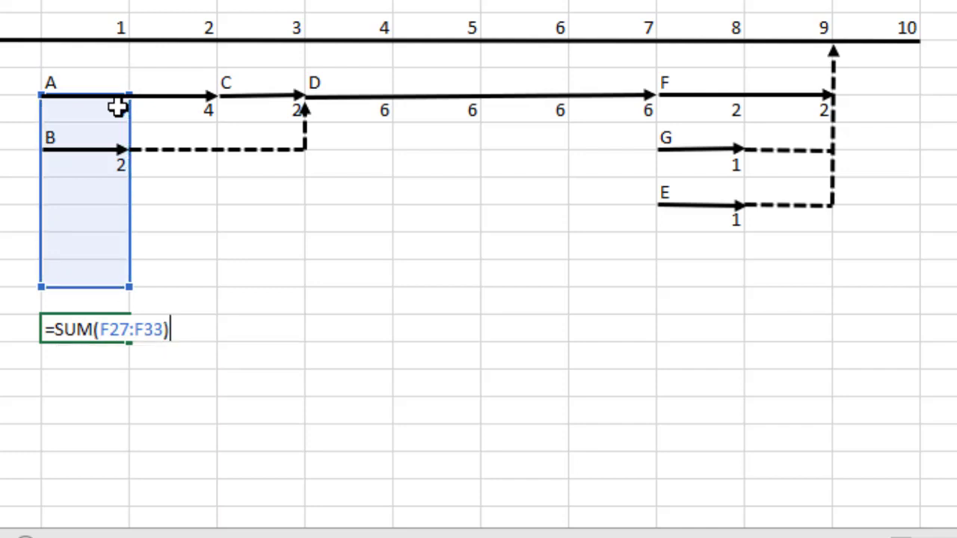
key("Return")
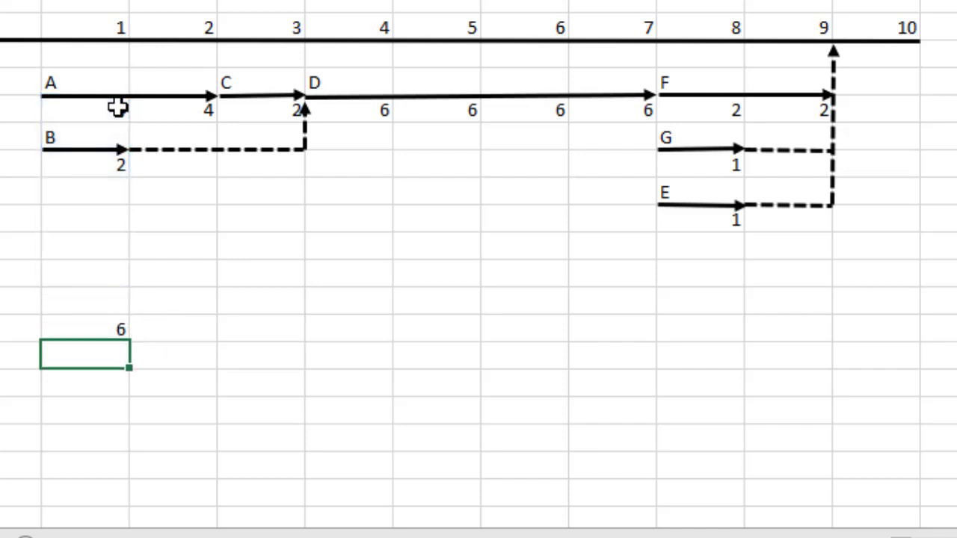
- Fill the resource total formula across the row from time unit 1 through time unit 9
left_click(97, 329)
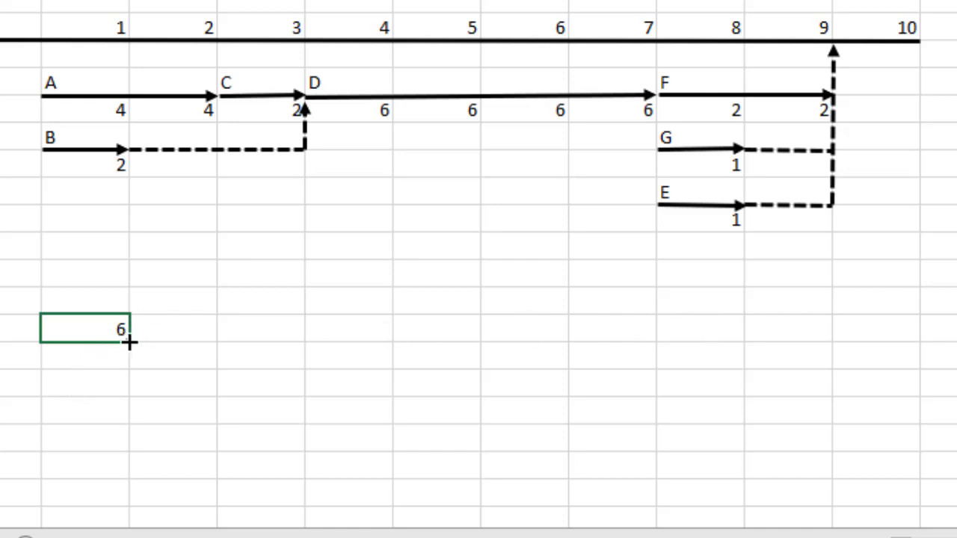
left_click_drag(129, 341, 802, 336)
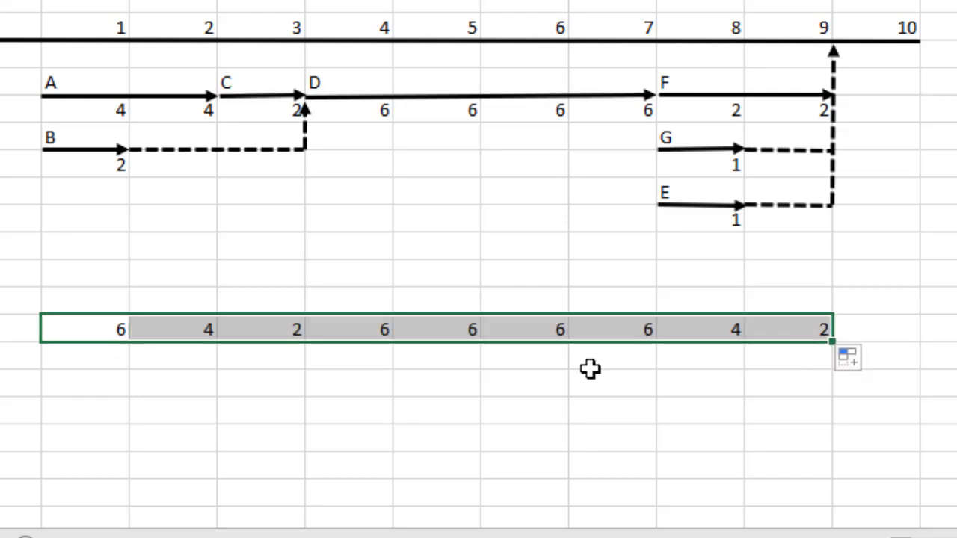
scroll(590, 368, "down", 1)
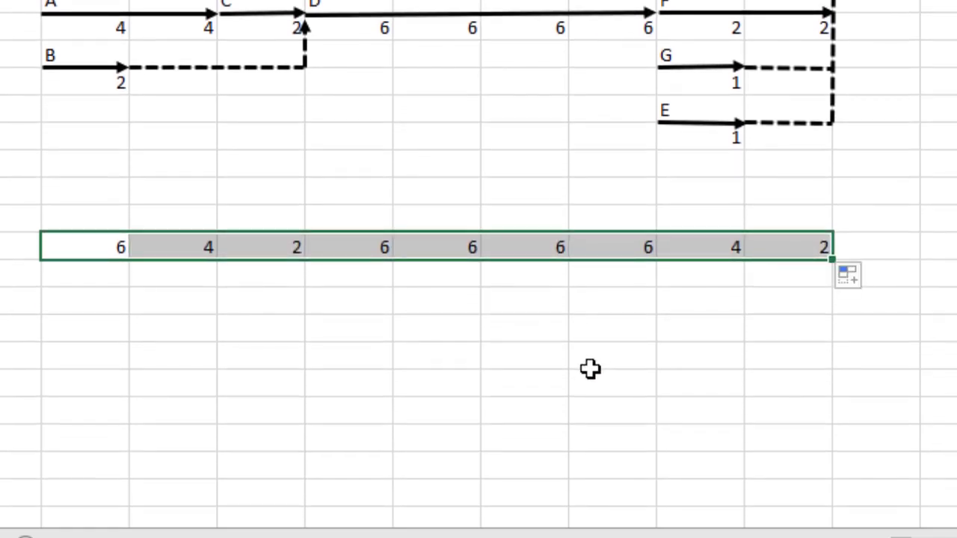
scroll(590, 367, "up", 1)
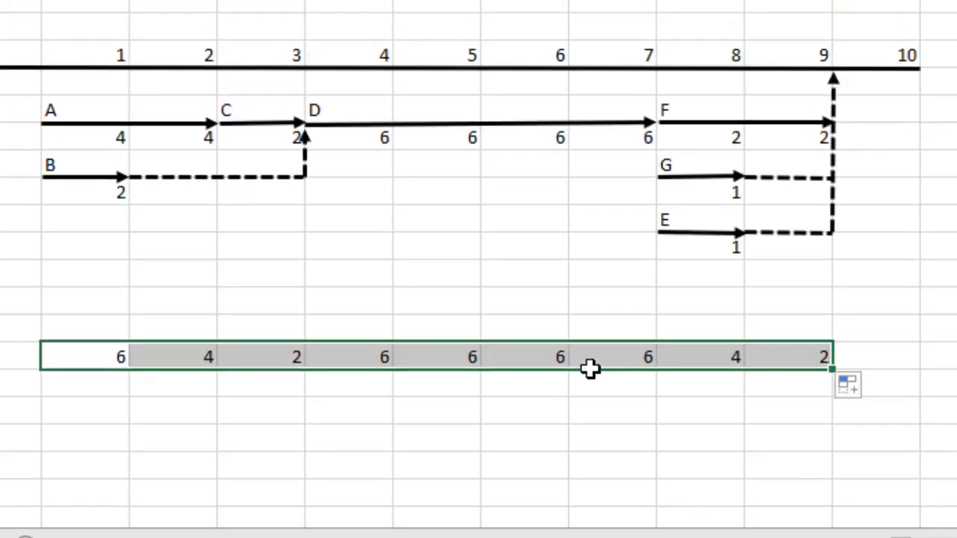
scroll(590, 368, "up", 1)
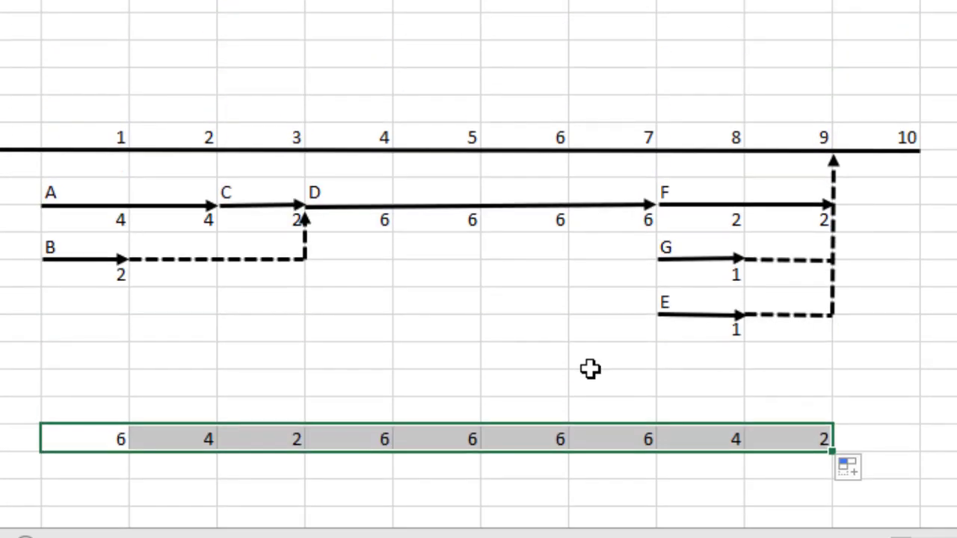
left_click(781, 150)
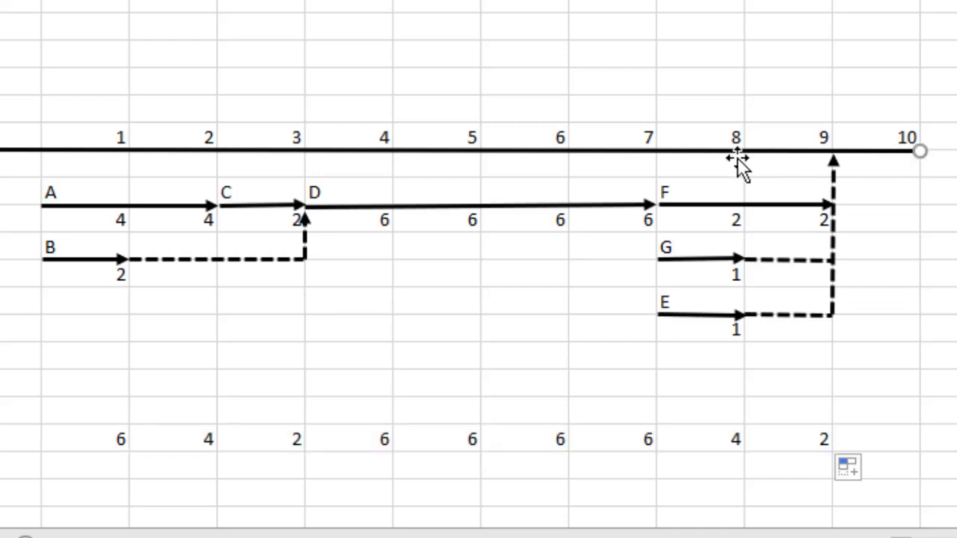
- Label the resource total row R and the row below it R^2 in column E
scroll(70, 371, "down", 2)
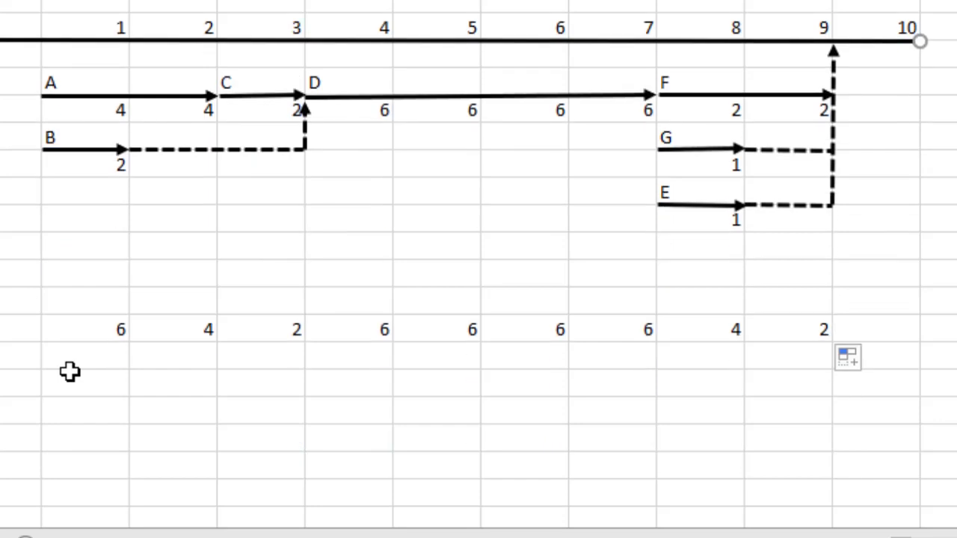
left_click(3, 336)
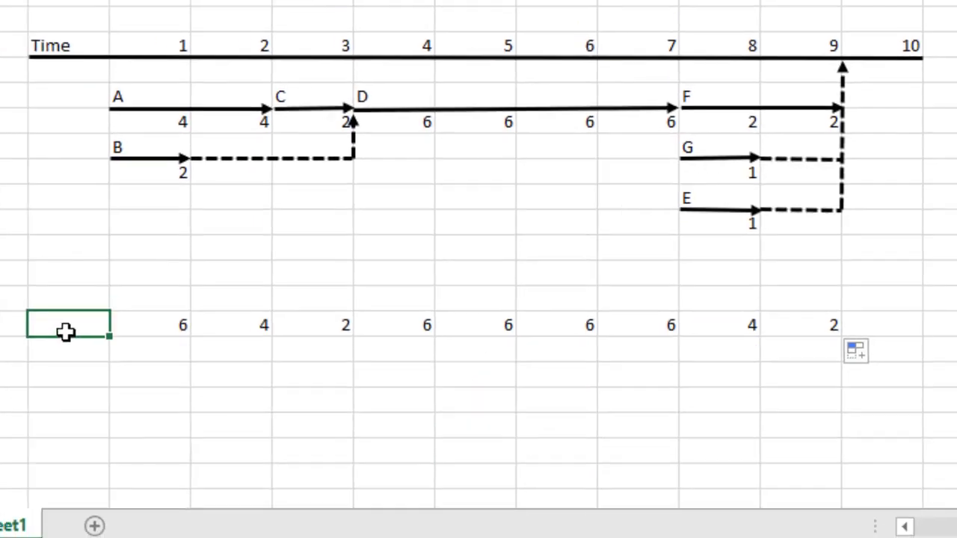
type("R")
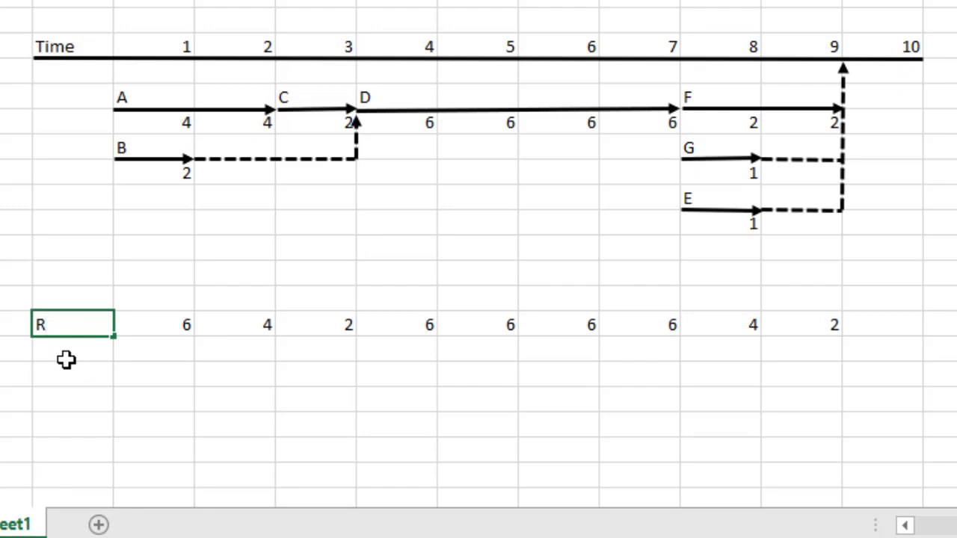
key("Return")
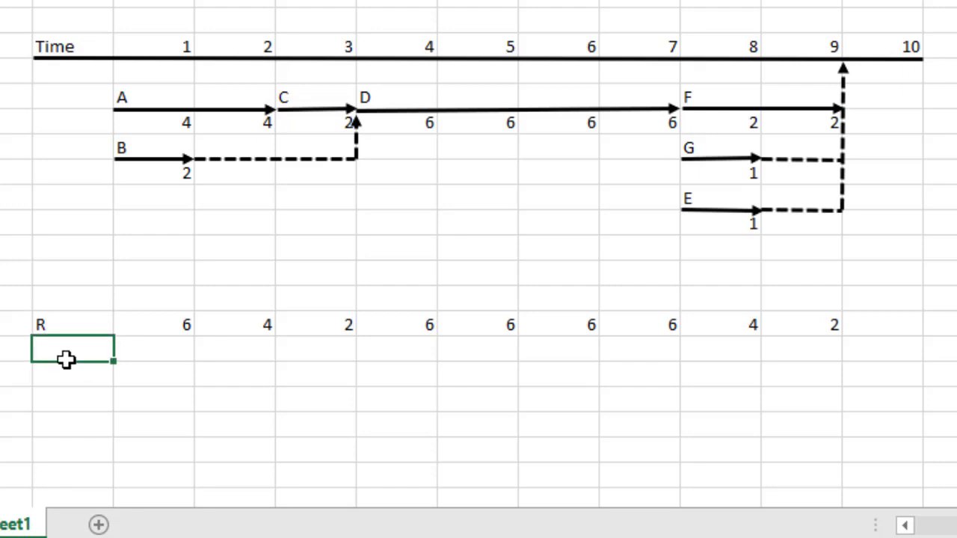
type("R^2")
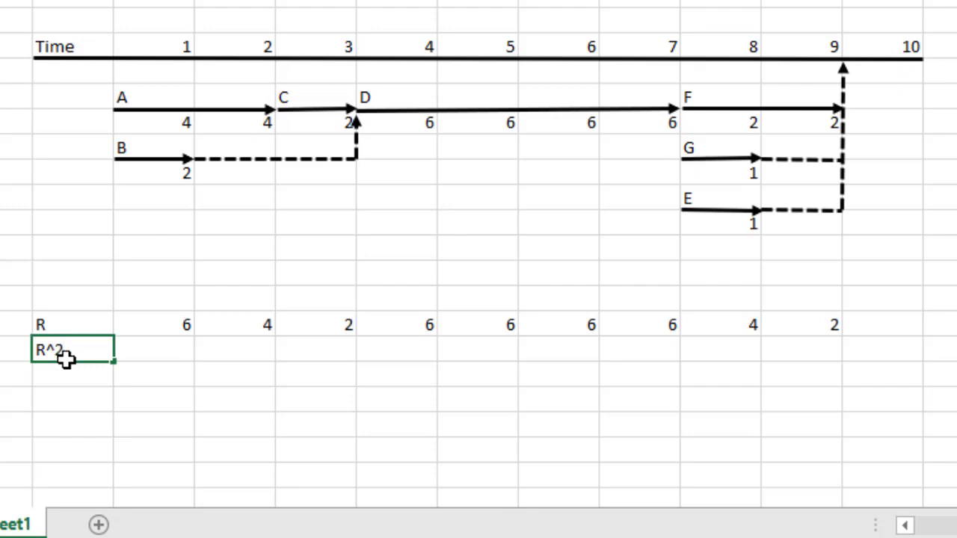
- Enter =(F35^2) in the R^2 row under time unit 1 and fill it across through time unit 9
left_click(150, 353)
type("=")
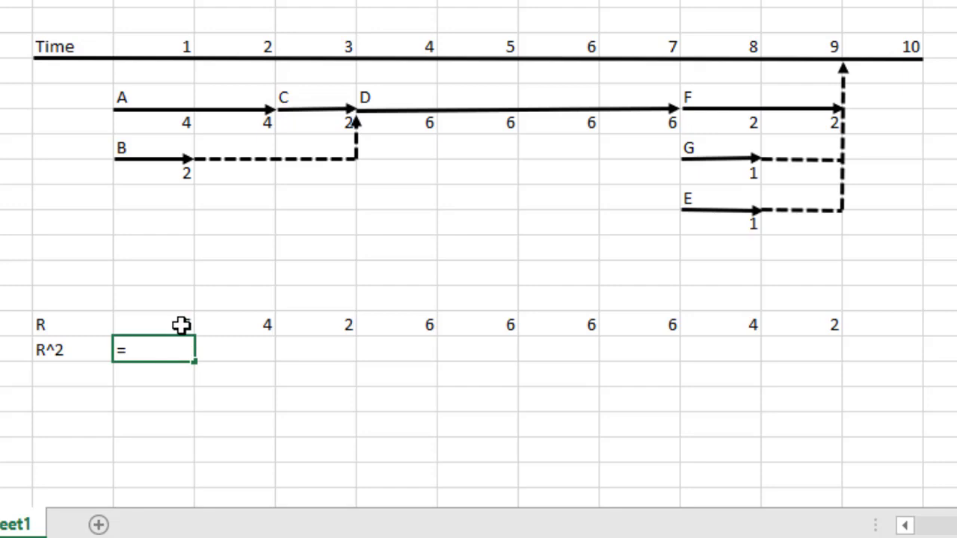
type("(")
left_click(182, 324)
type("^")
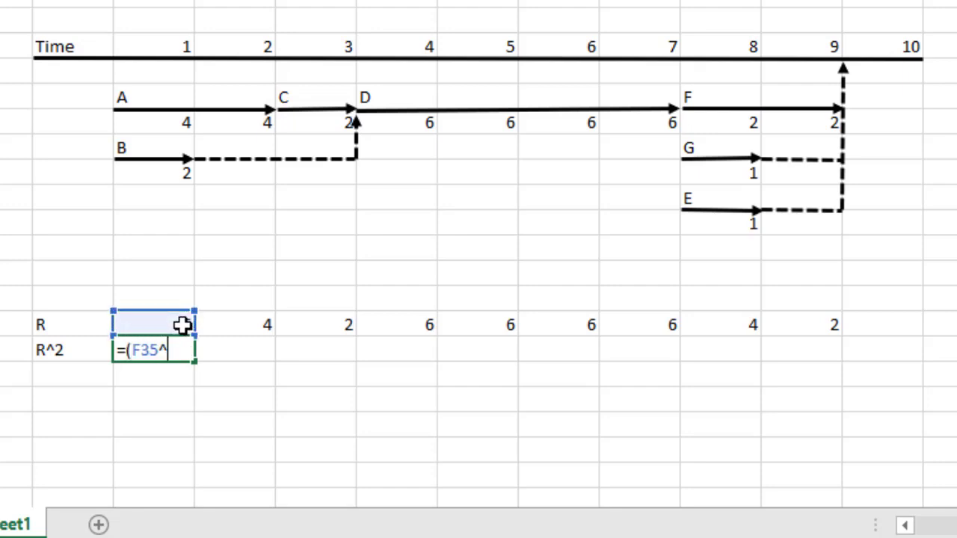
type("2)")
key("Return")
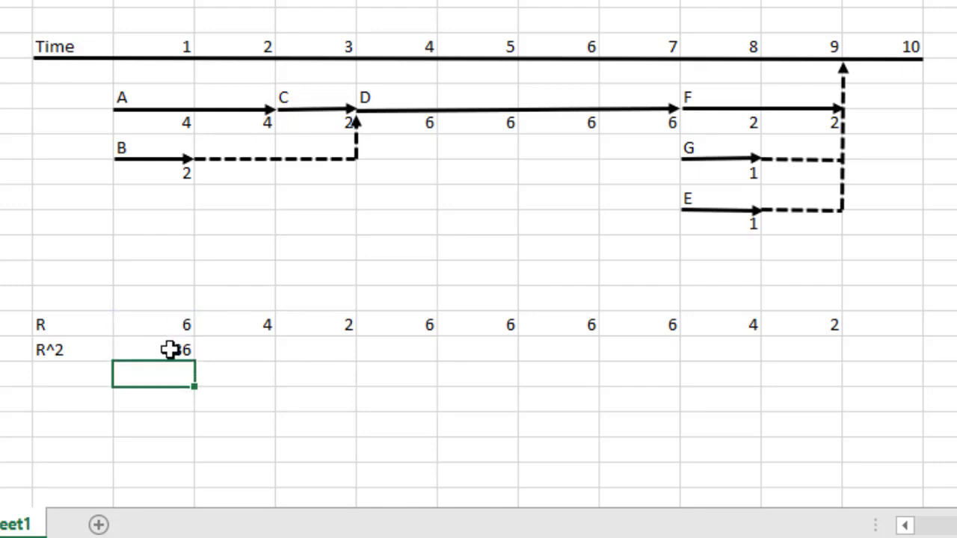
left_click(170, 350)
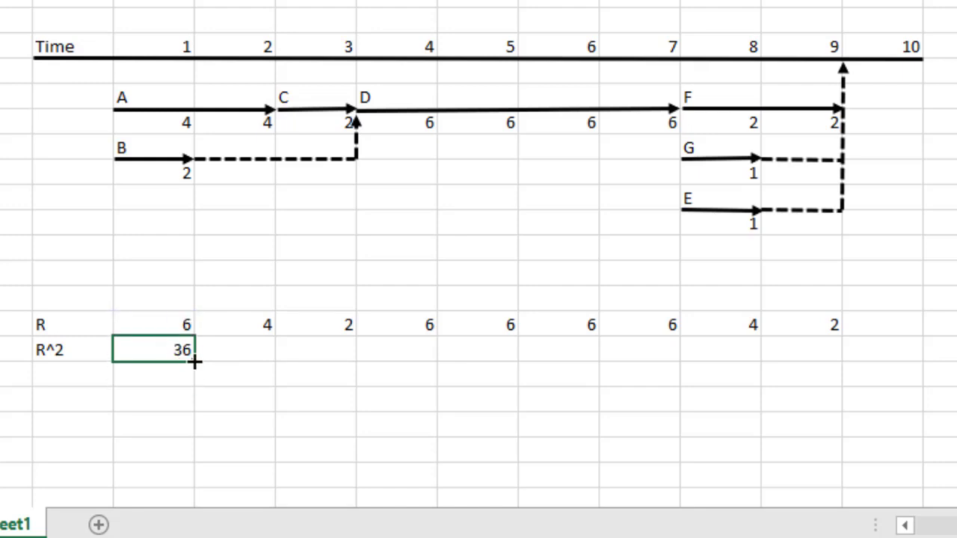
left_click_drag(196, 362, 833, 363)
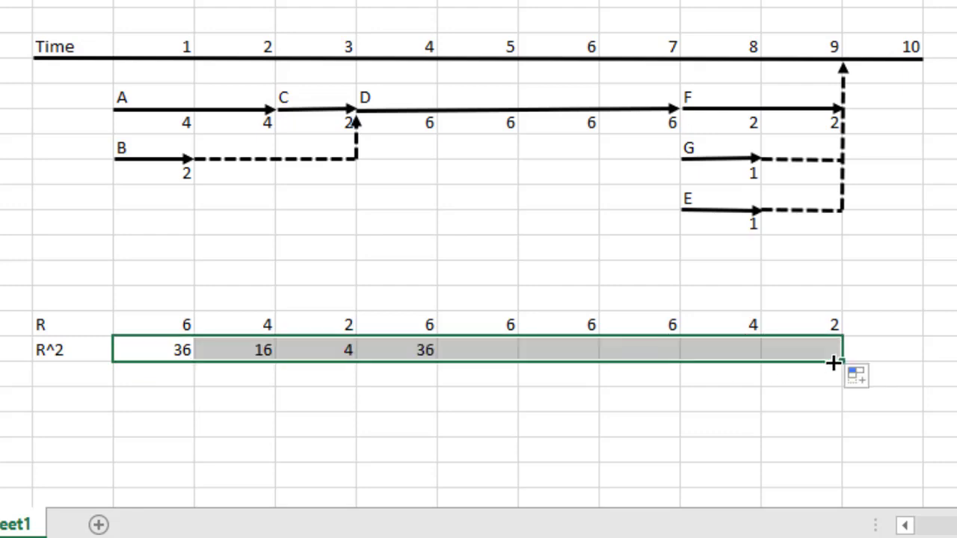
- Start a cumulative row below R^2 by entering =SUM(F36) in F37
left_click(58, 376)
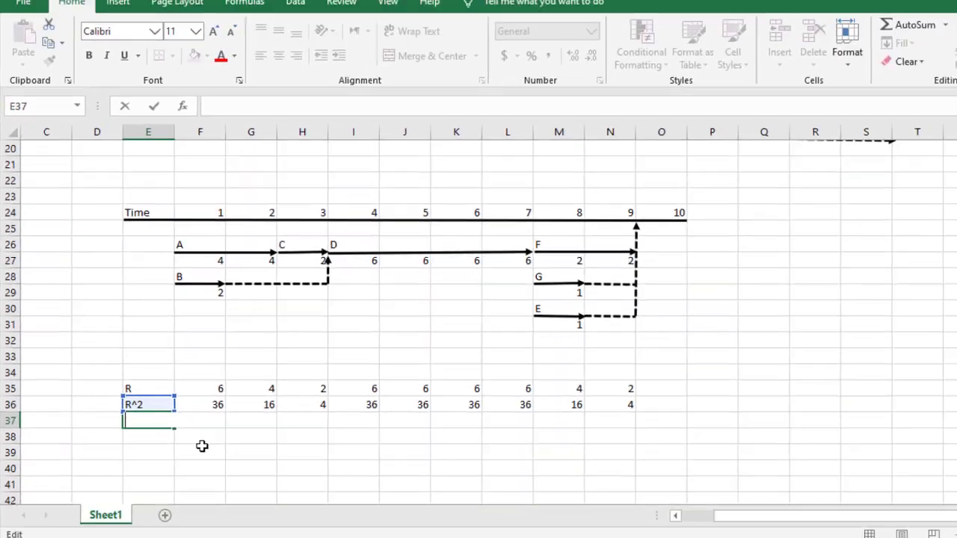
left_click(270, 511)
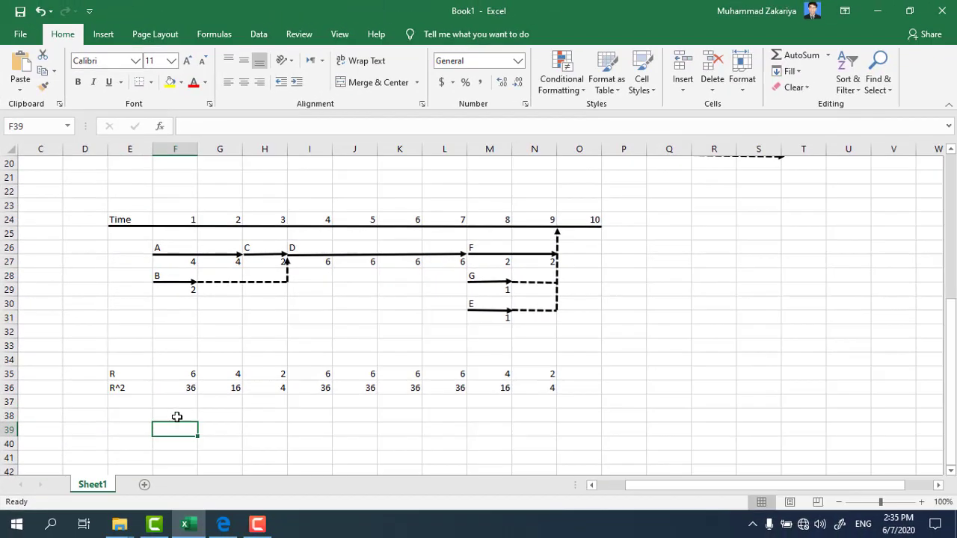
left_click(173, 403)
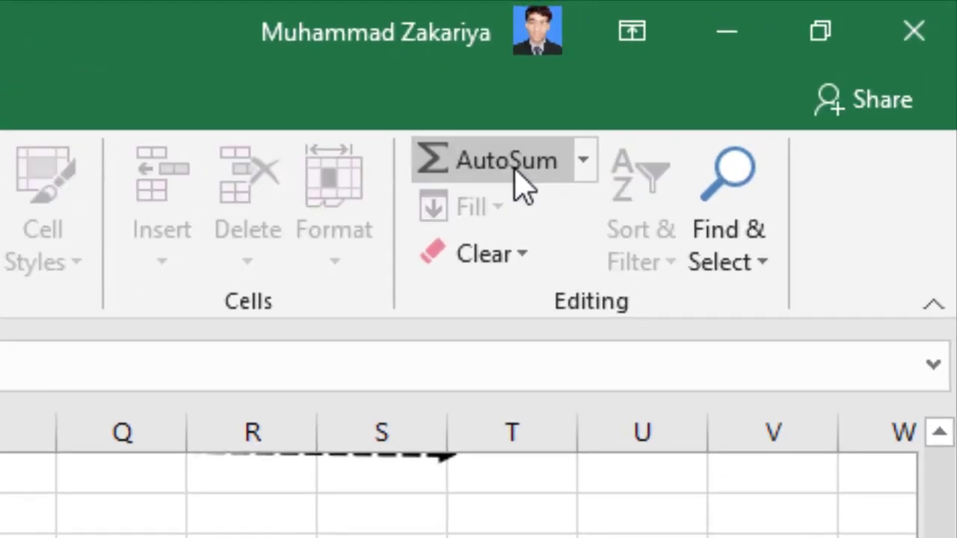
left_click(521, 170)
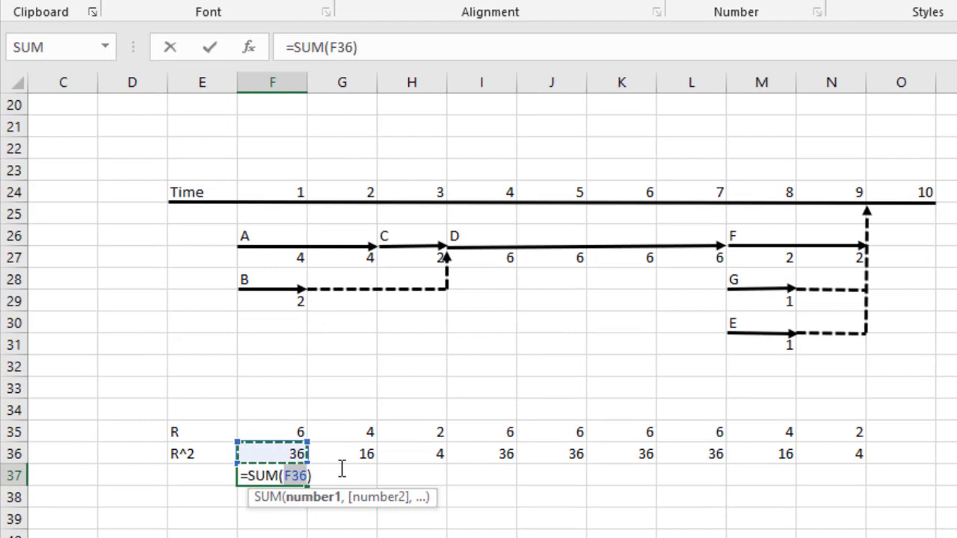
key("BackSpace")
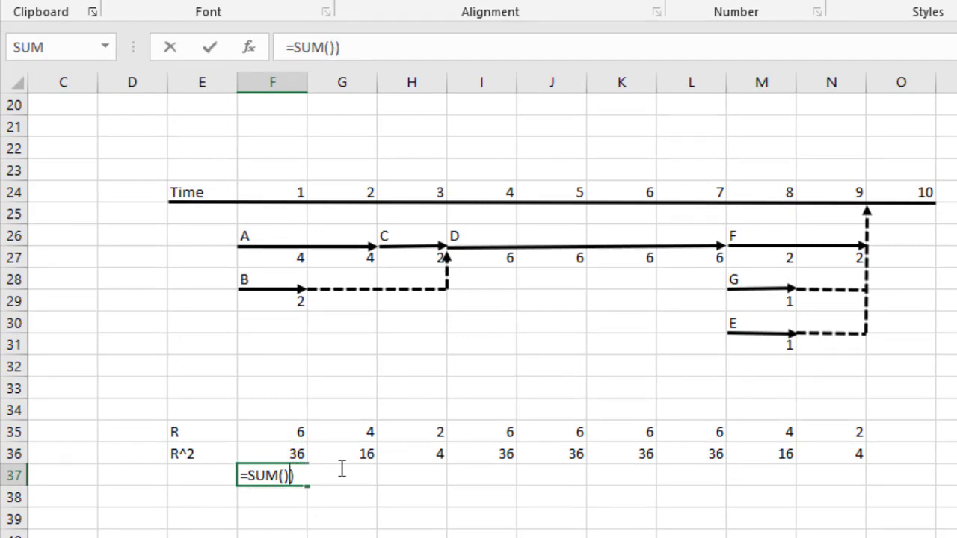
key("Delete")
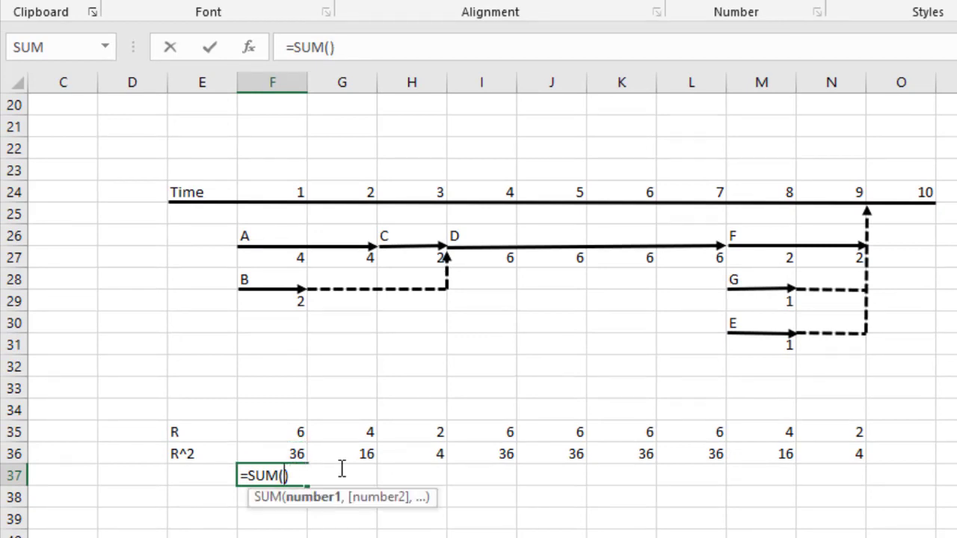
left_click(298, 454)
key("Return")
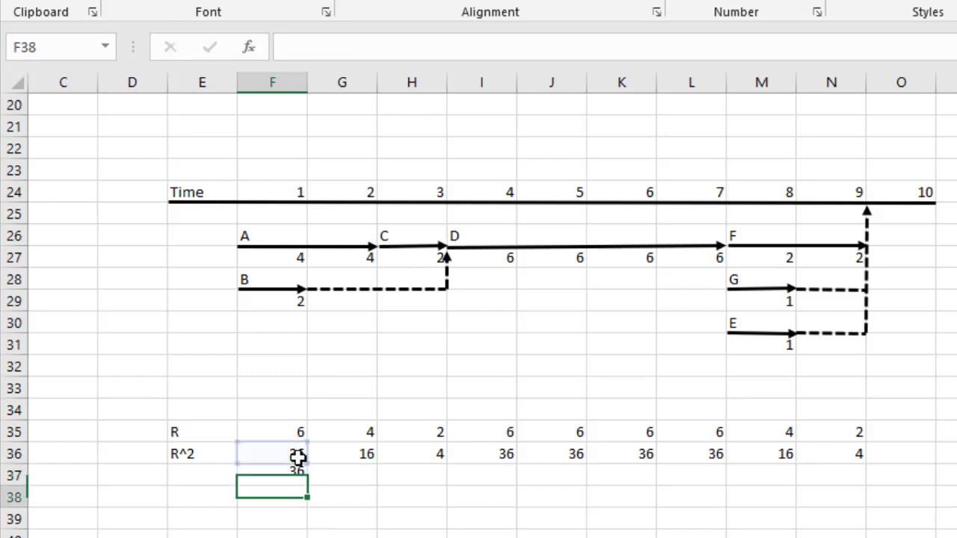
- Enter the cumulative sum of R^2 for time unit 2 in G37, covering F36 to G36
left_click(334, 477)
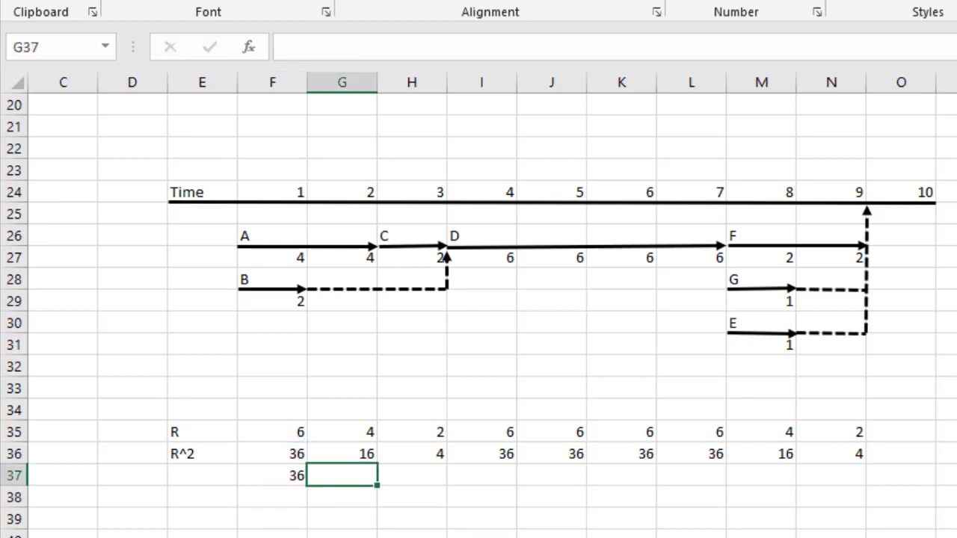
key("alt+equal")
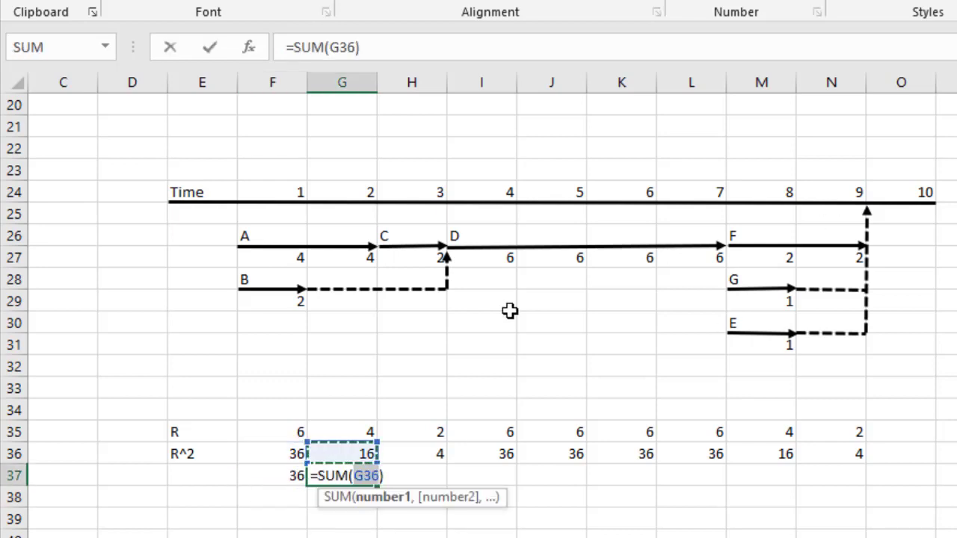
left_click_drag(307, 444, 217, 441)
key("Return")
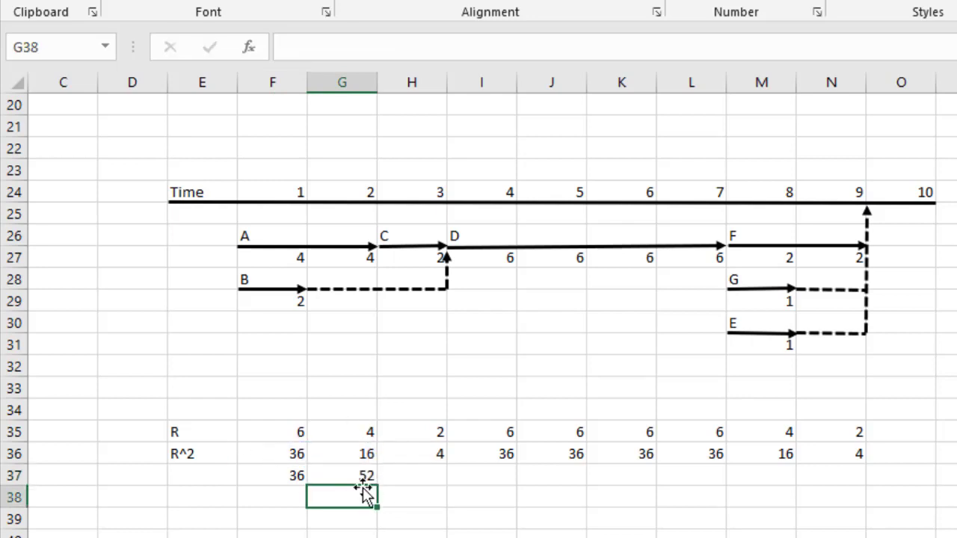
- Continue the cumulative R^2 row for time units 3 and 4 with =SUM(F36:H36) in H37 and =SUM(F36:I36) in I37
left_click(399, 479)
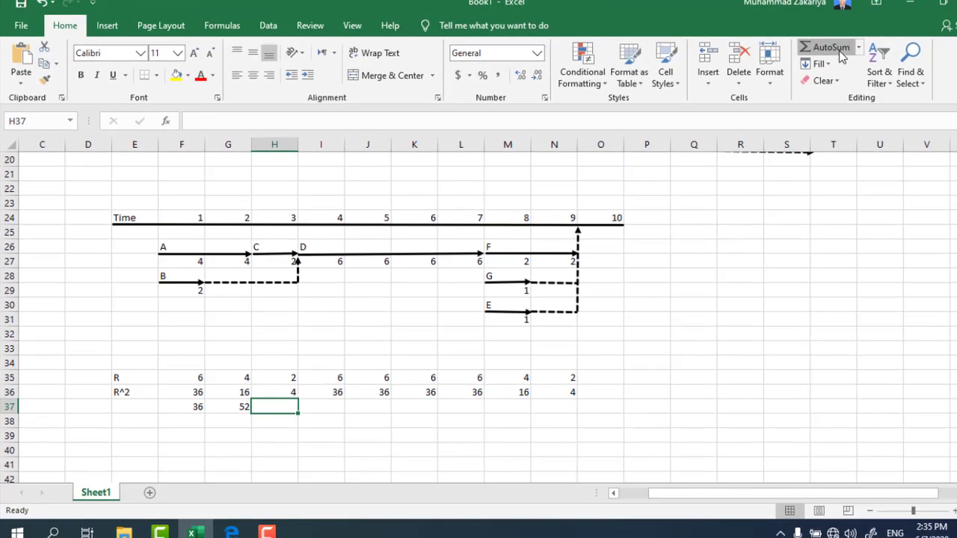
left_click(838, 50)
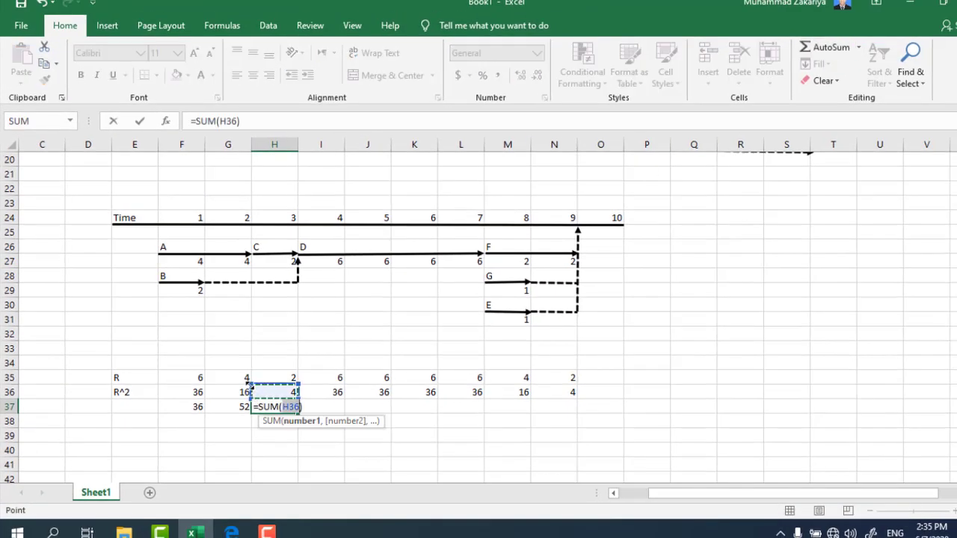
left_click_drag(249, 382, 163, 383)
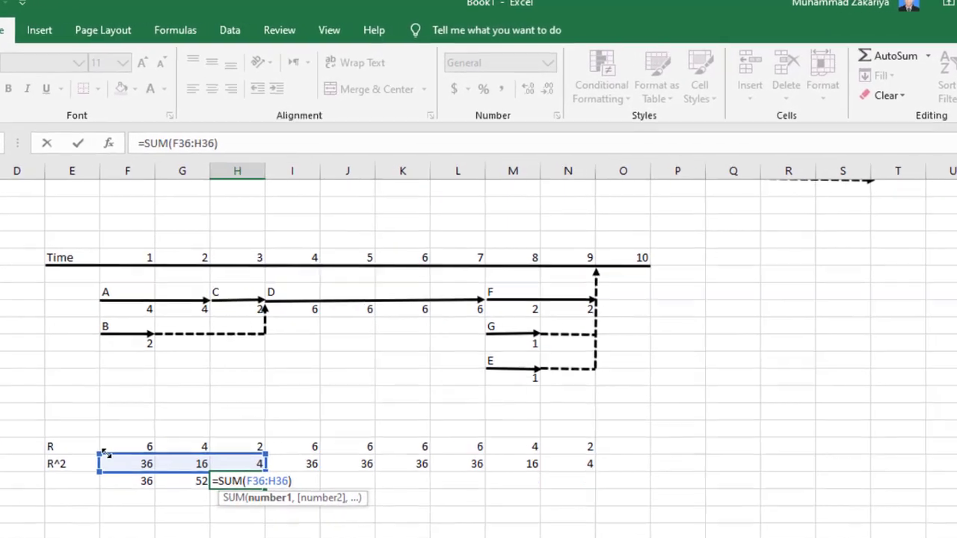
key("Return")
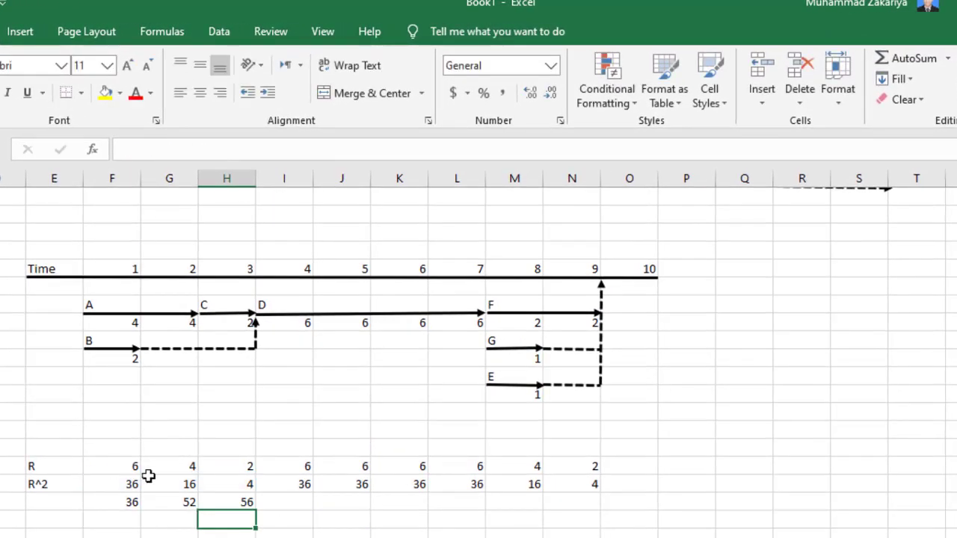
left_click(288, 501)
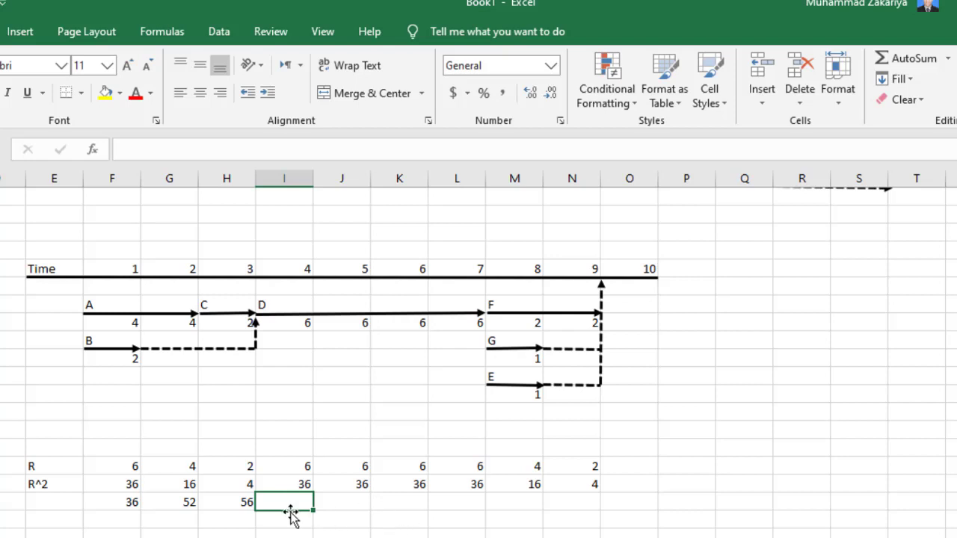
left_click(906, 60)
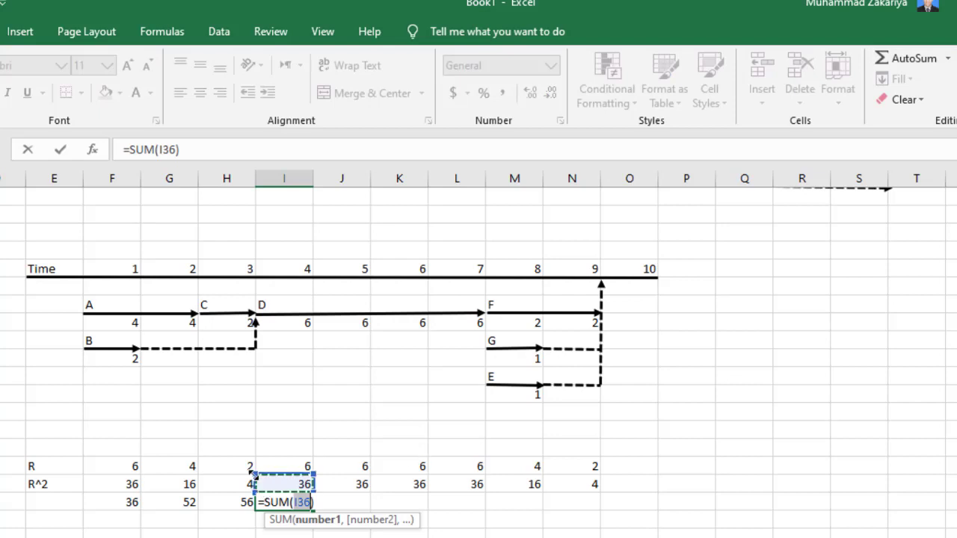
left_click_drag(193, 470, 84, 480)
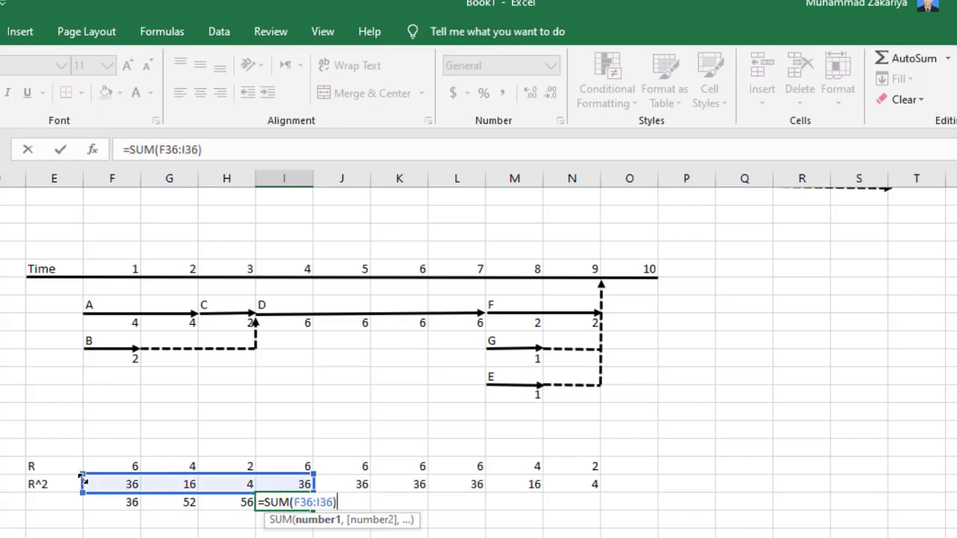
key("Return")
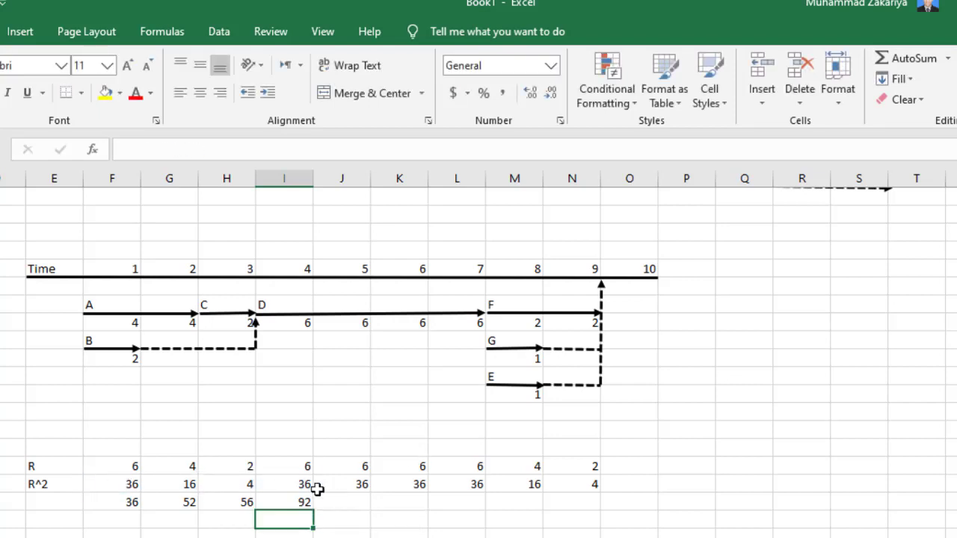
left_click(351, 505)
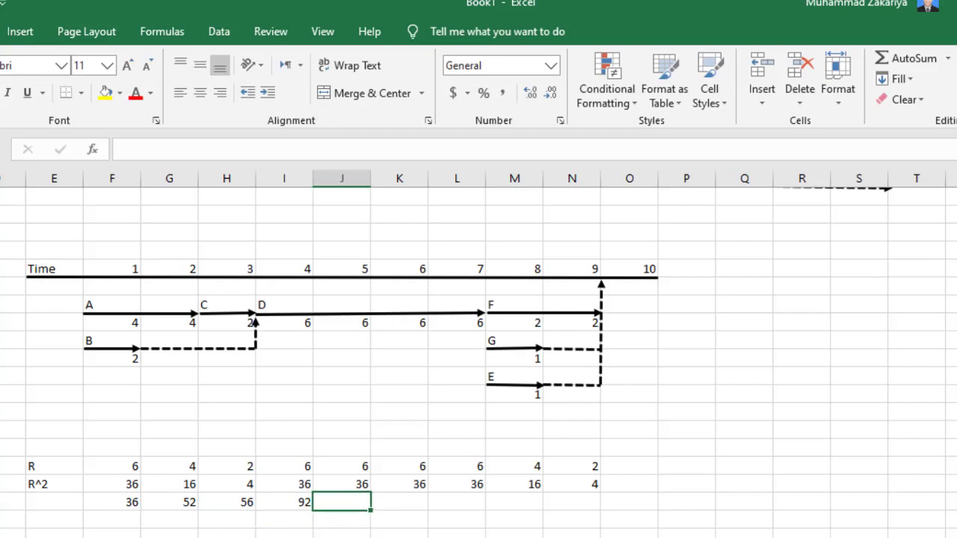
left_click(927, 60)
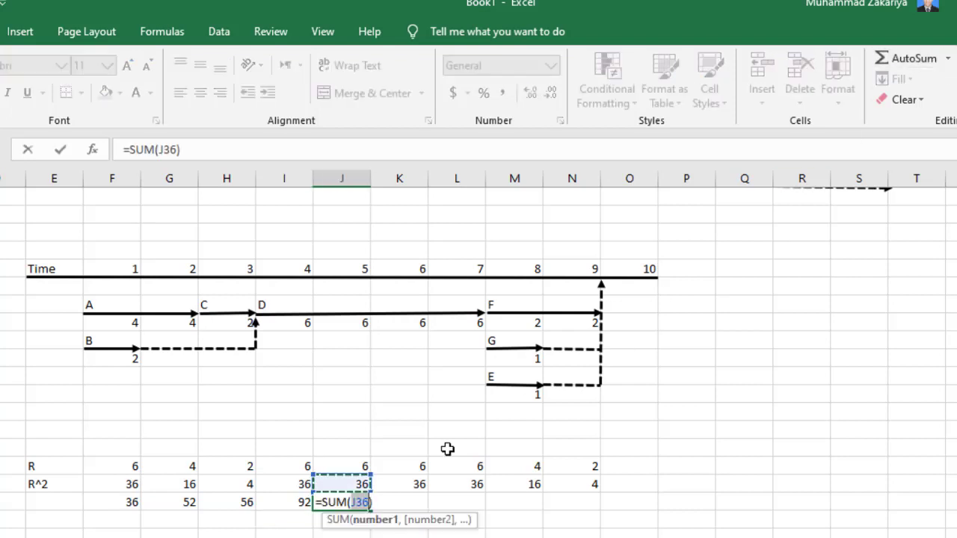
left_click(302, 467)
left_click_drag(224, 476, 182, 482)
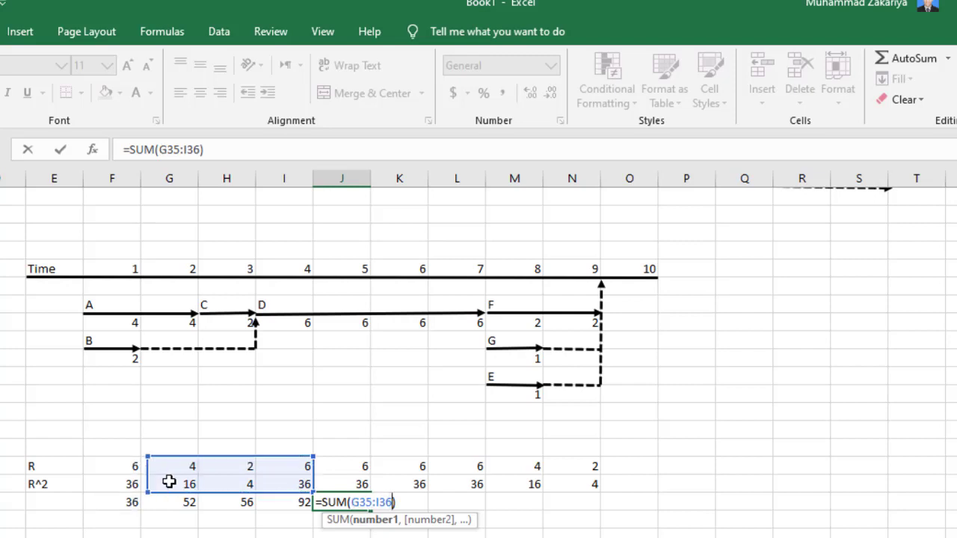
key("BackSpace")
key("BackSpace")
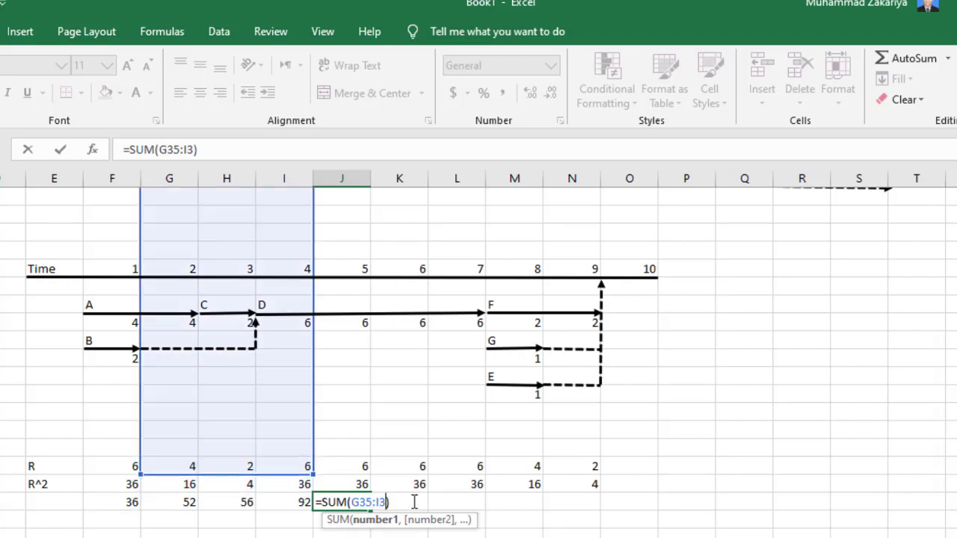
key("BackSpace")
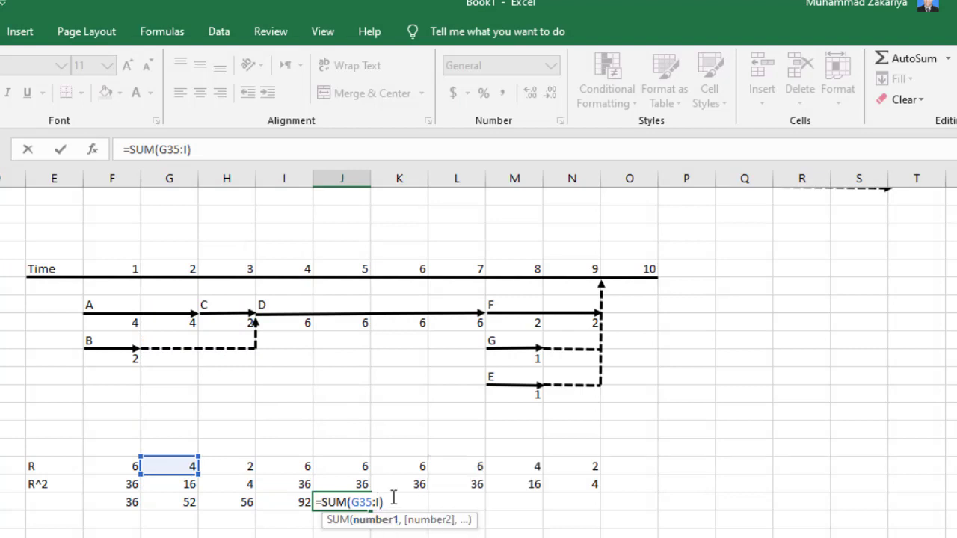
key("BackSpace")
key("BackSpace")
key("BackSpace")
key("BackSpace")
key("BackSpace")
key("BackSpace")
key("BackSpace")
key("BackSpace")
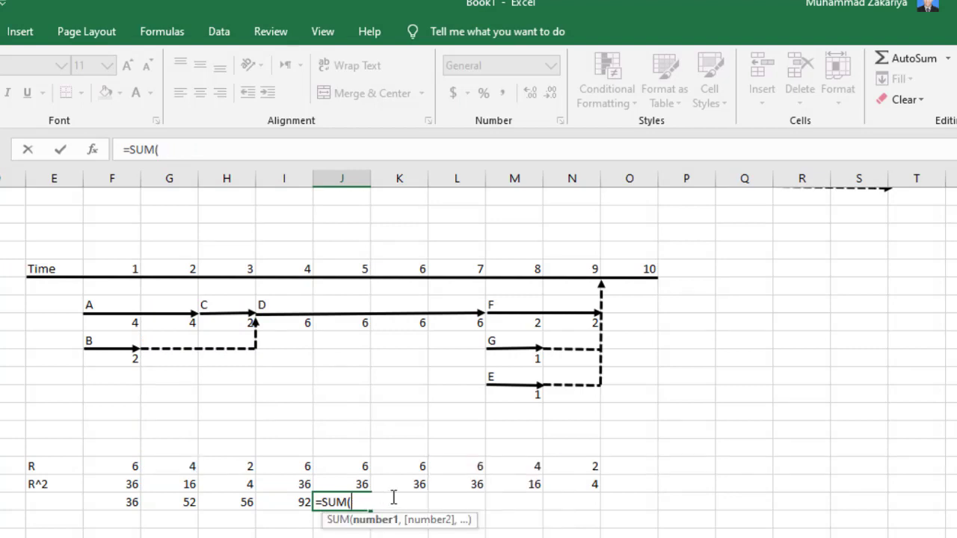
key("BackSpace")
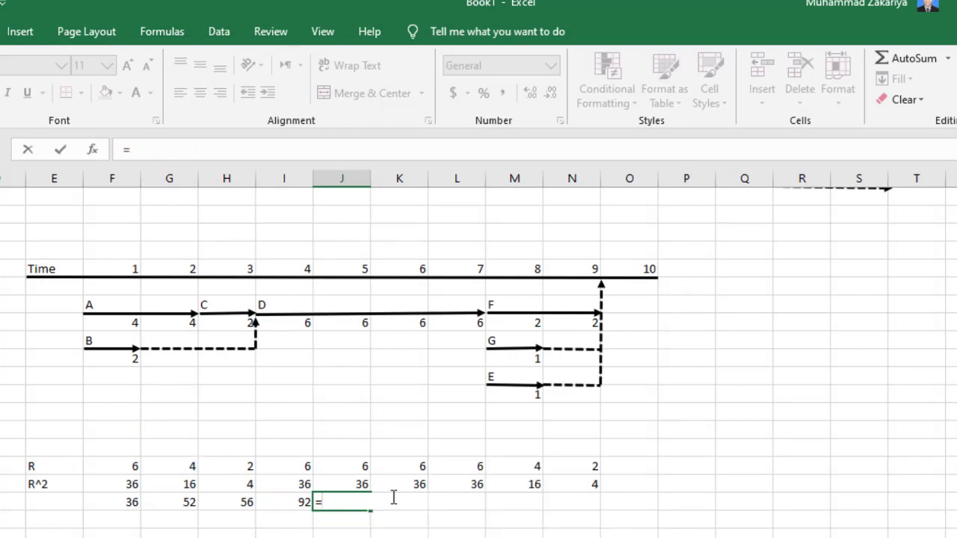
key("BackSpace")
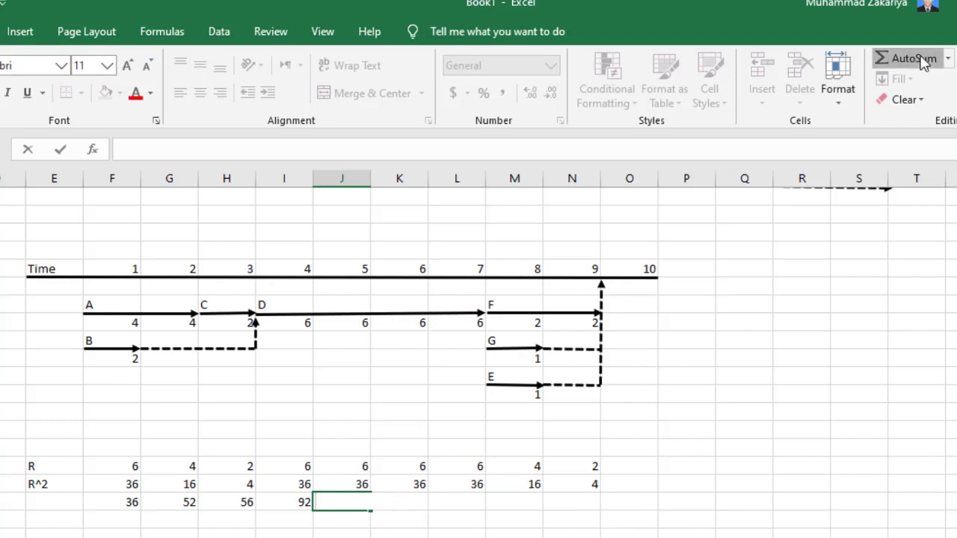
key("Escape")
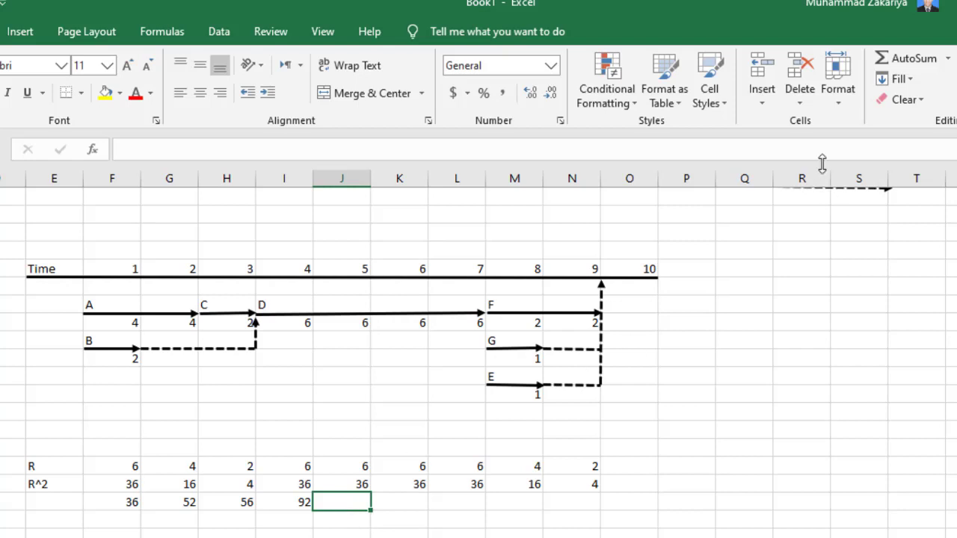
- Enter the cumulative R^2 for time unit 5 in J37 as =SUM(F36:J36)
left_click(897, 63)
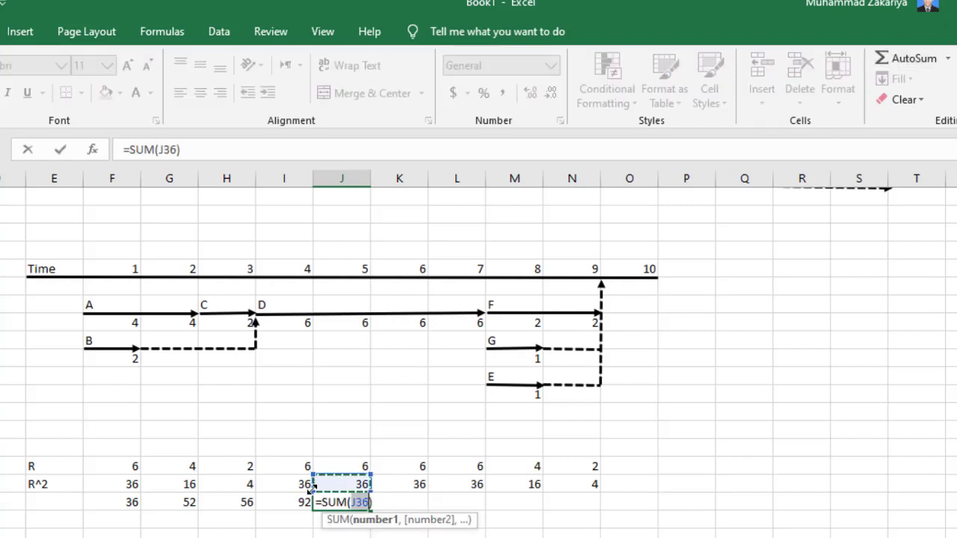
left_click_drag(268, 476, 109, 482)
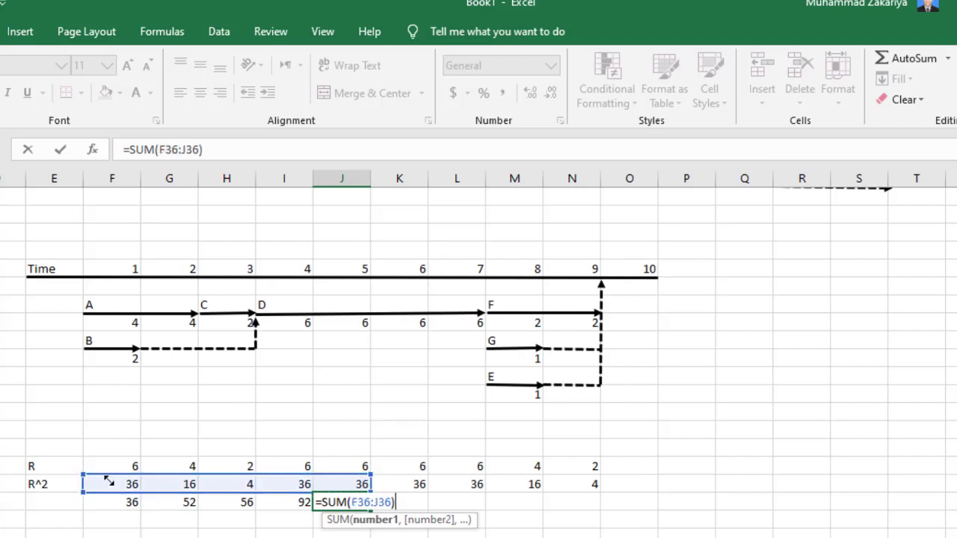
key("Return")
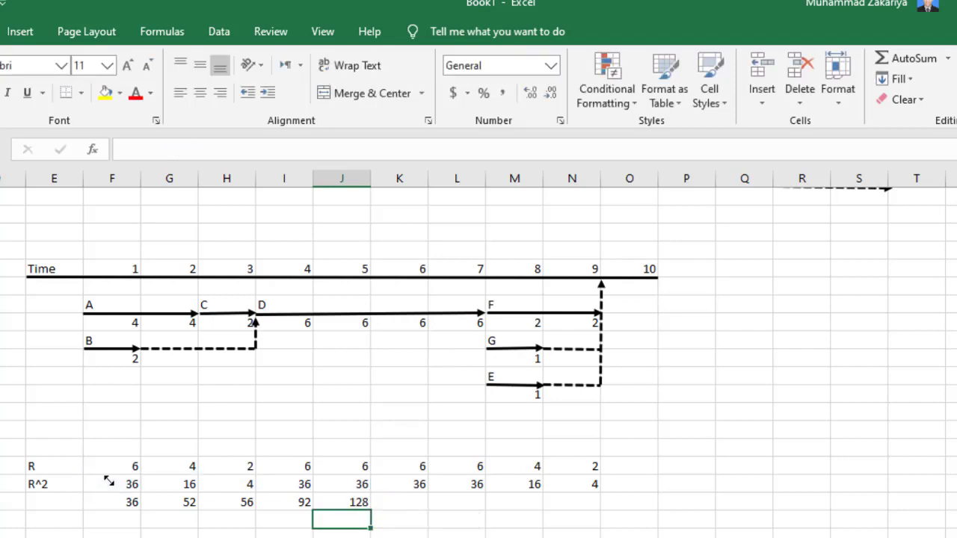
- Enter the cumulative R^2 for time units 6 and 7 in K37 and L37, summing from F36 to K36 and L36 respectively
left_click(395, 502)
left_click(905, 59)
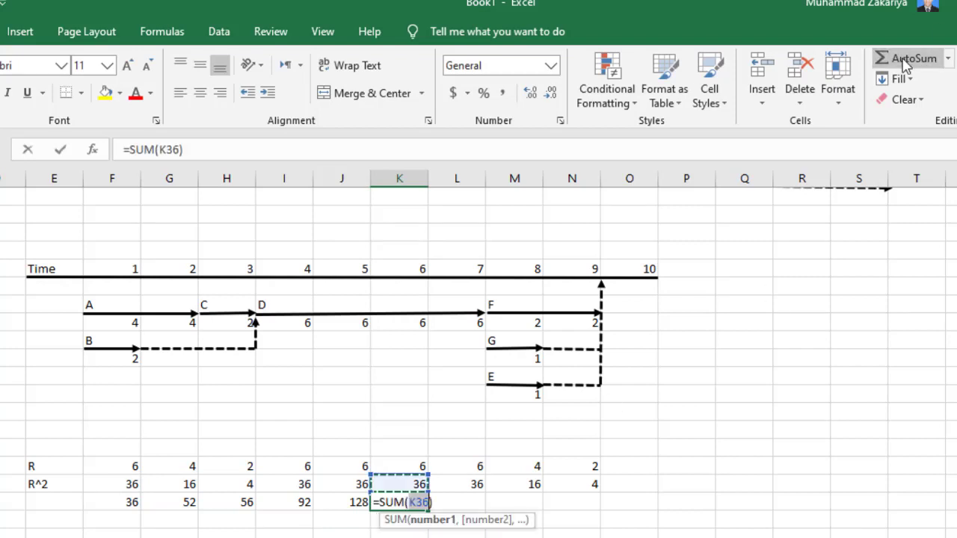
left_click_drag(377, 482, 103, 490)
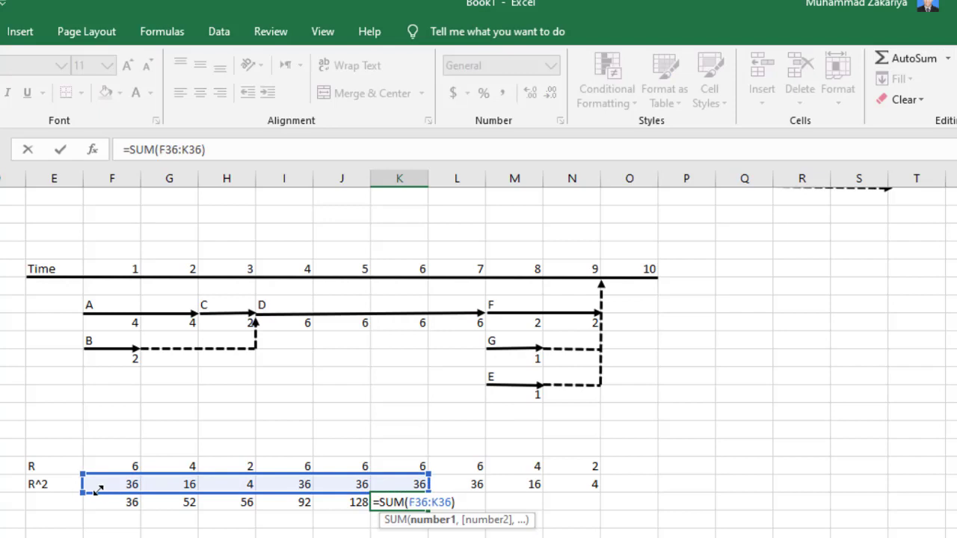
key("Return")
left_click(464, 499)
left_click(908, 59)
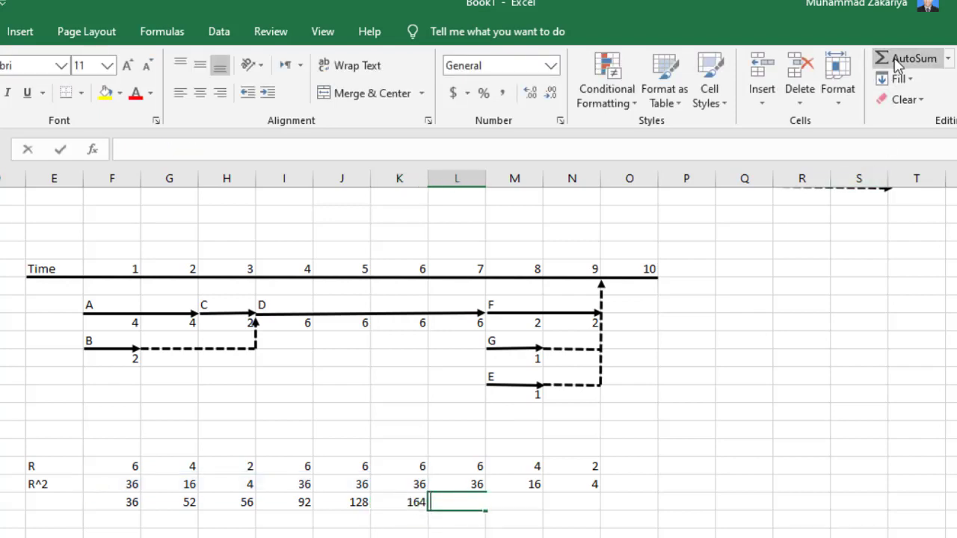
left_click_drag(463, 484, 99, 487)
key("Return")
- Complete the cumulative R^2 row for time units 8 and 9 in M37 and N37, summing from F36 to M36 and N36 respectively
left_click(508, 502)
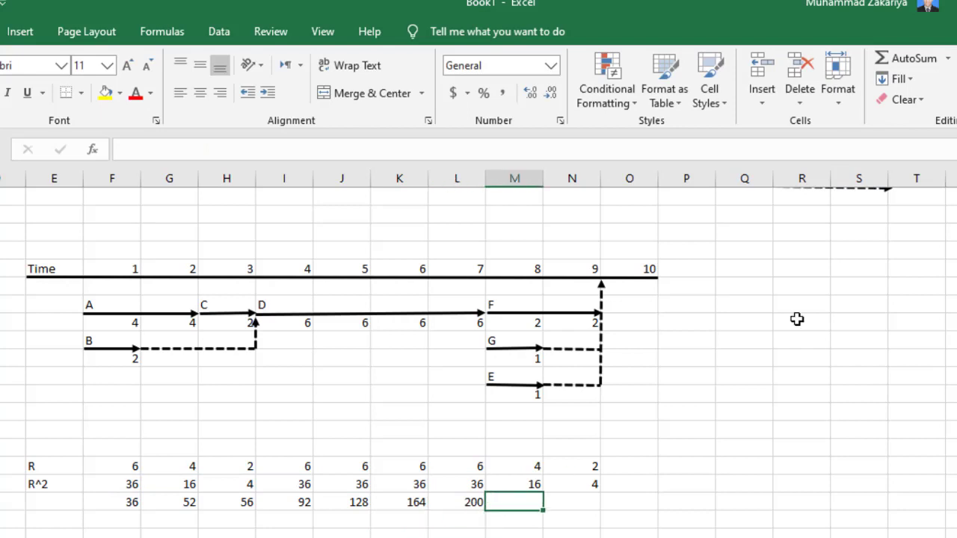
left_click(908, 58)
left_click_drag(516, 484, 105, 486)
key("Return")
left_click(574, 501)
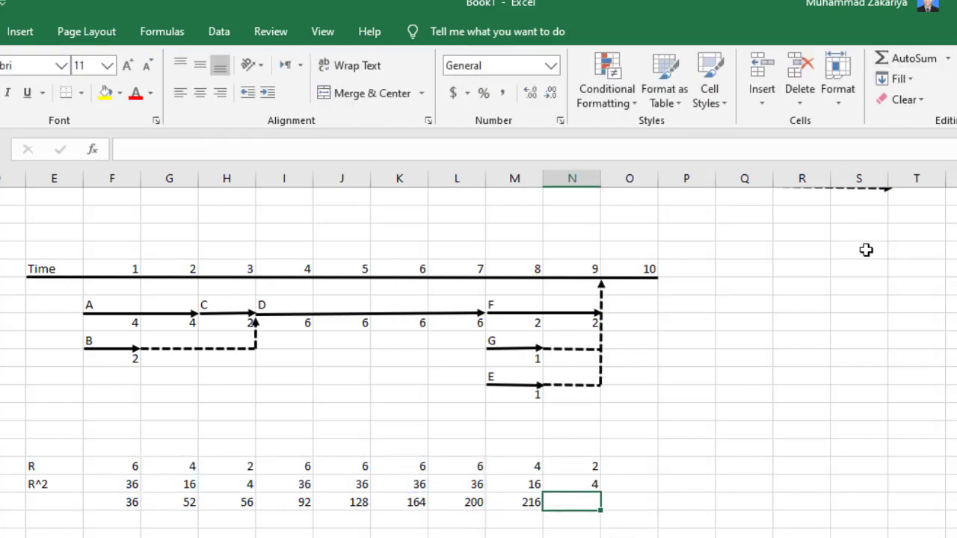
left_click(897, 59)
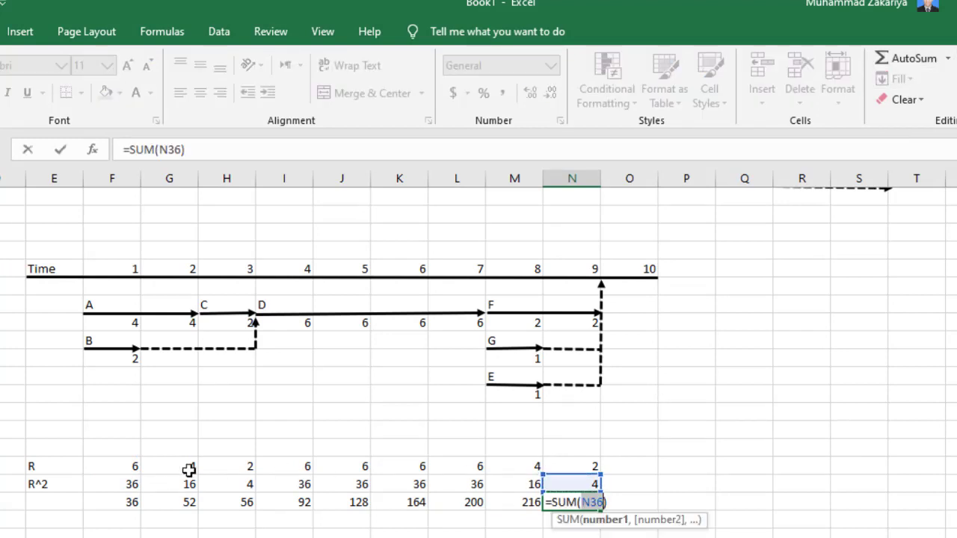
left_click_drag(543, 475, 94, 475)
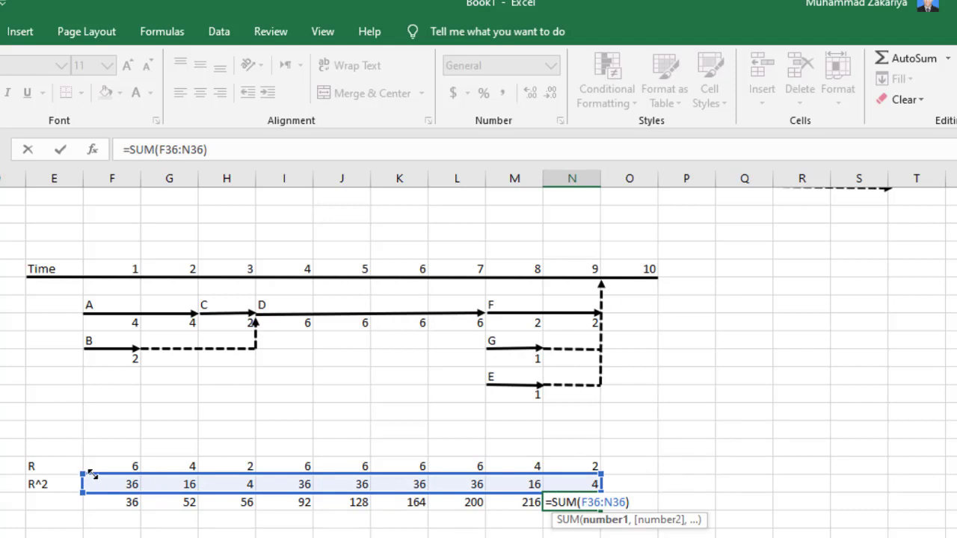
key("Return")
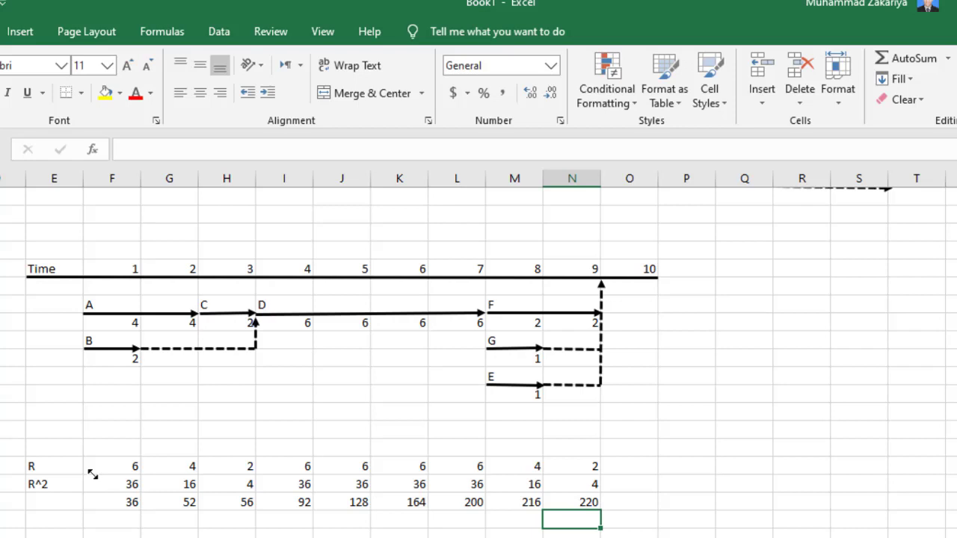
- Copy the thick horizontal line under the Time row and paste it directly below the cumulative row 37
left_click(284, 278)
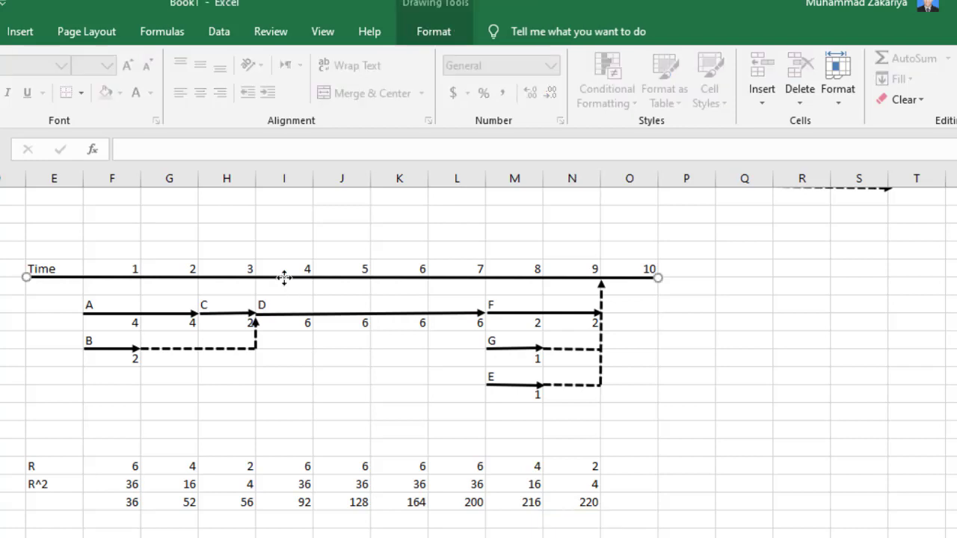
key("ctrl+c")
left_click(52, 522)
key("ctrl+v")
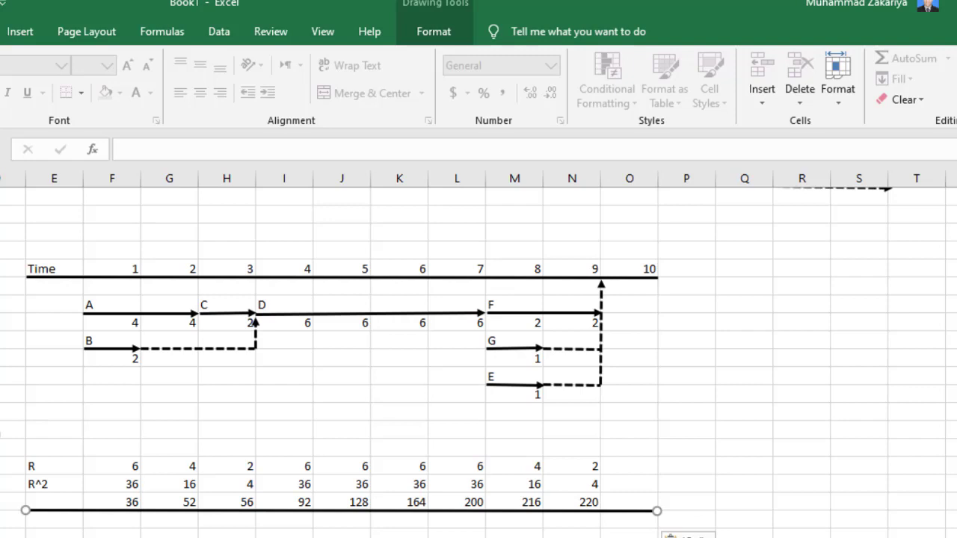
- Paste another copy of the line and reshape it into a vertical edge along column E's left side, joining both horizontal lines
left_click(0, 432)
key("ctrl+v")
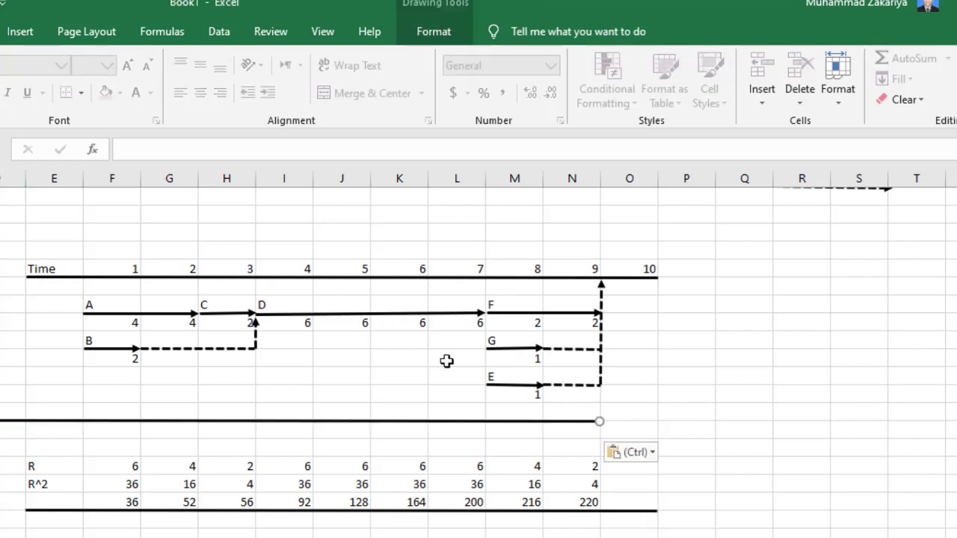
left_click_drag(600, 421, 26, 278)
left_click_drag(2, 350, 27, 511)
left_click(10, 369)
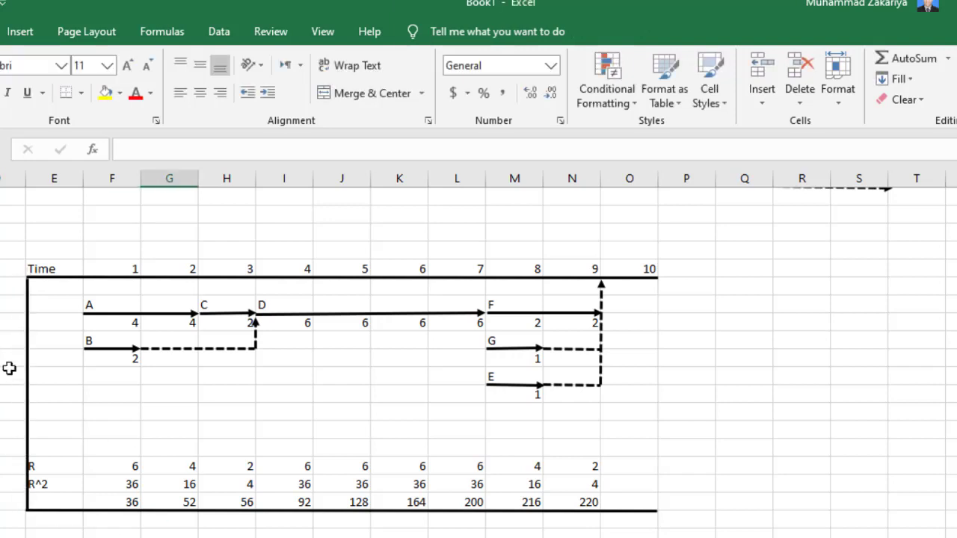
- Duplicate the vertical edge line and place the copy at the boundary of columns O and P to close the schedule frame
left_click(29, 361)
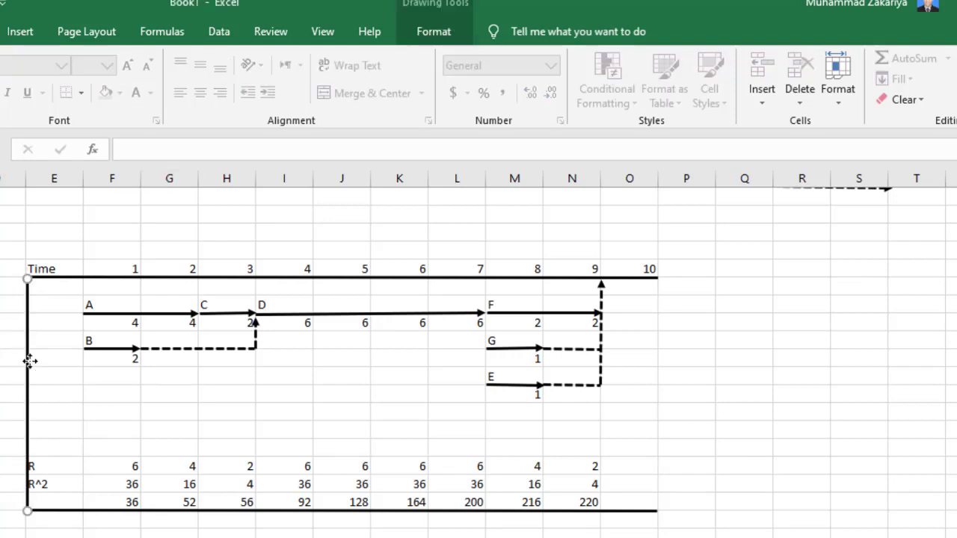
left_click(672, 292)
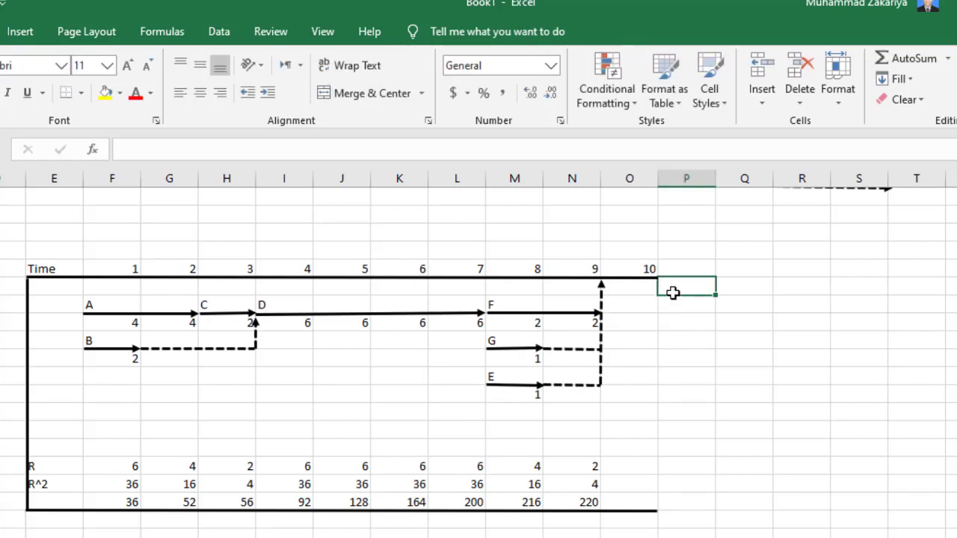
key("ctrl+v")
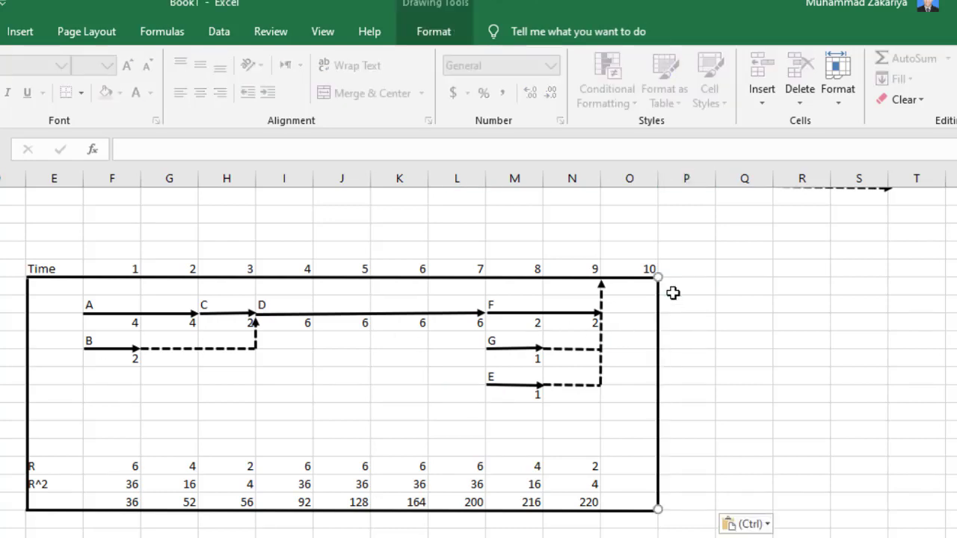
- Copy the frame's bottom line and paste it as row separators directly above the cumulative, R^2 and R rows
left_click(255, 511)
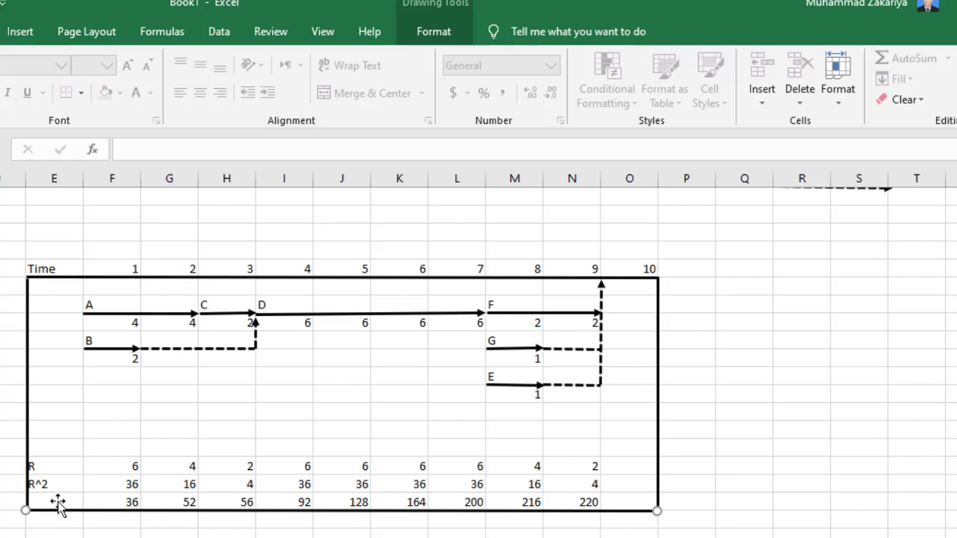
left_click(57, 501)
key("ctrl+v")
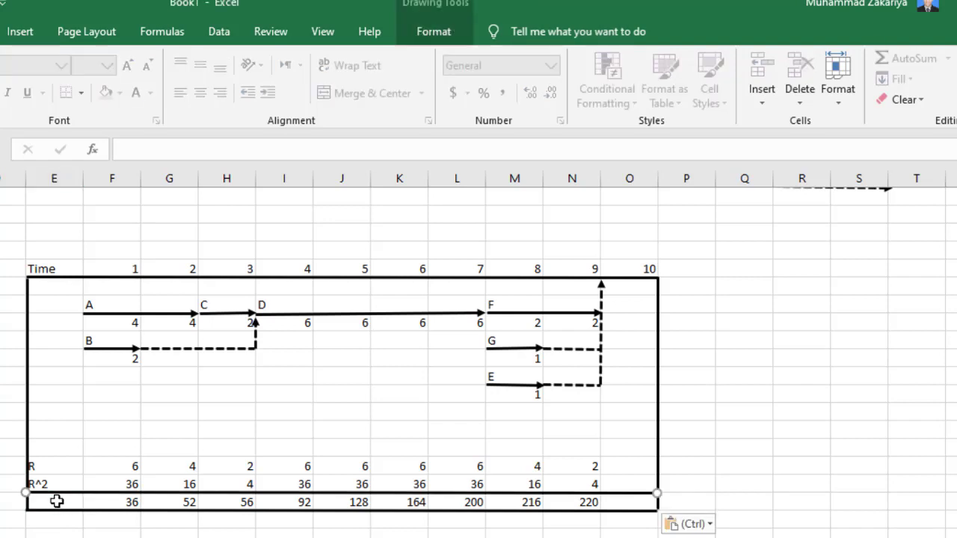
left_click(62, 483)
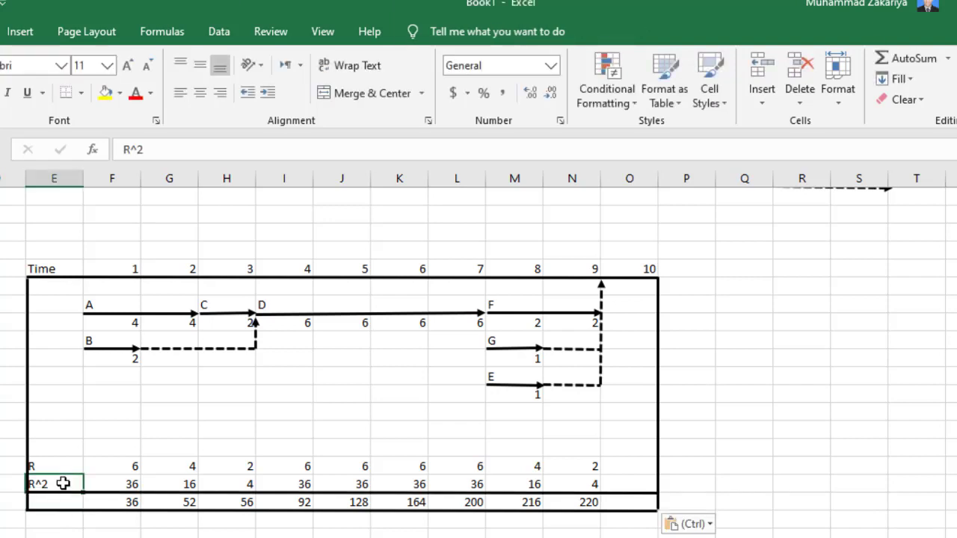
key("ctrl+v")
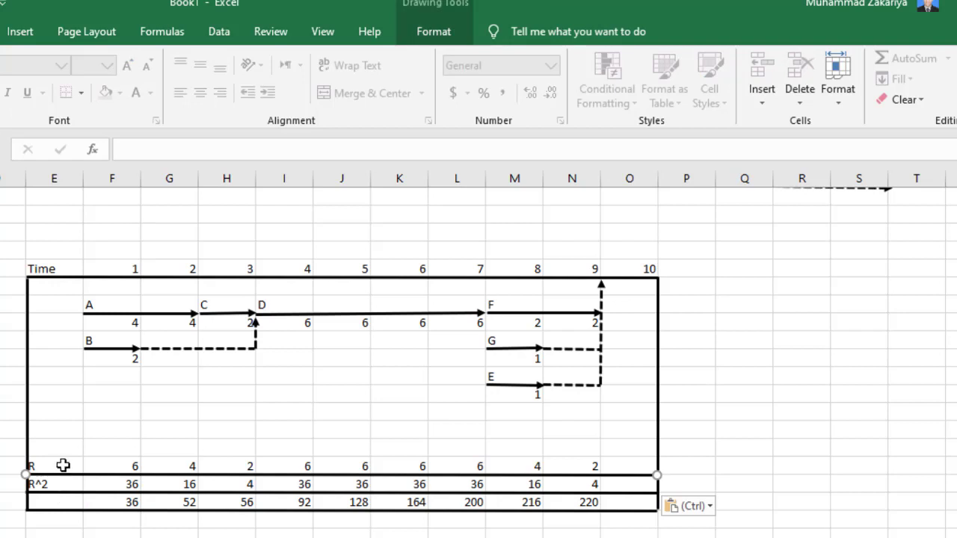
left_click(64, 465)
key("ctrl+v")
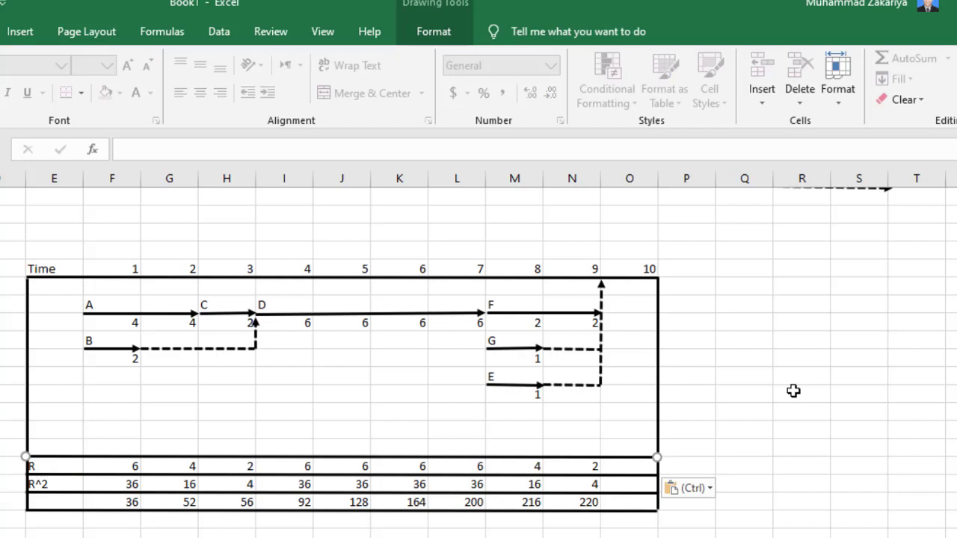
- Copy the sample solid line beside the activity table and reshape the copy into a vertical divider between columns E and F, spanning rows 35 to 37
scroll(793, 390, "up", 3)
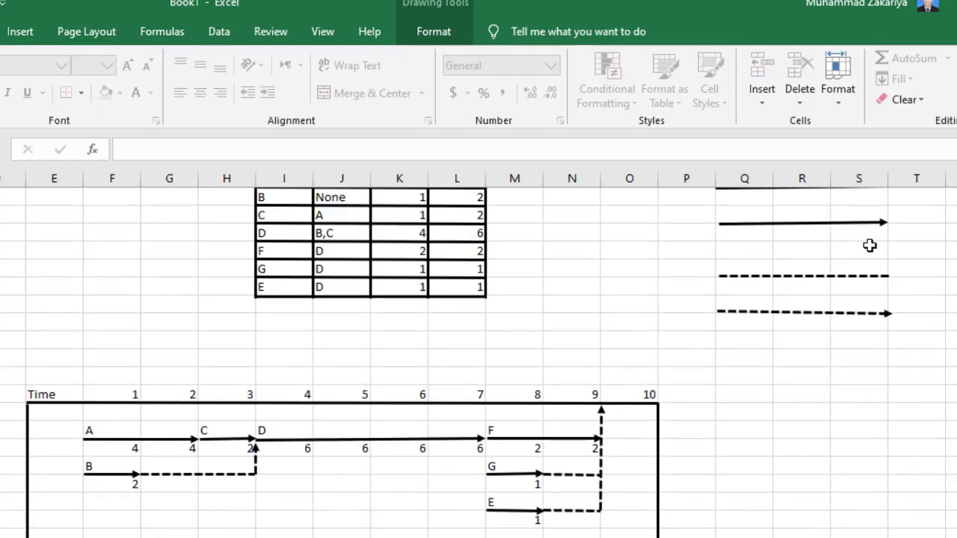
scroll(857, 237, "up", 1)
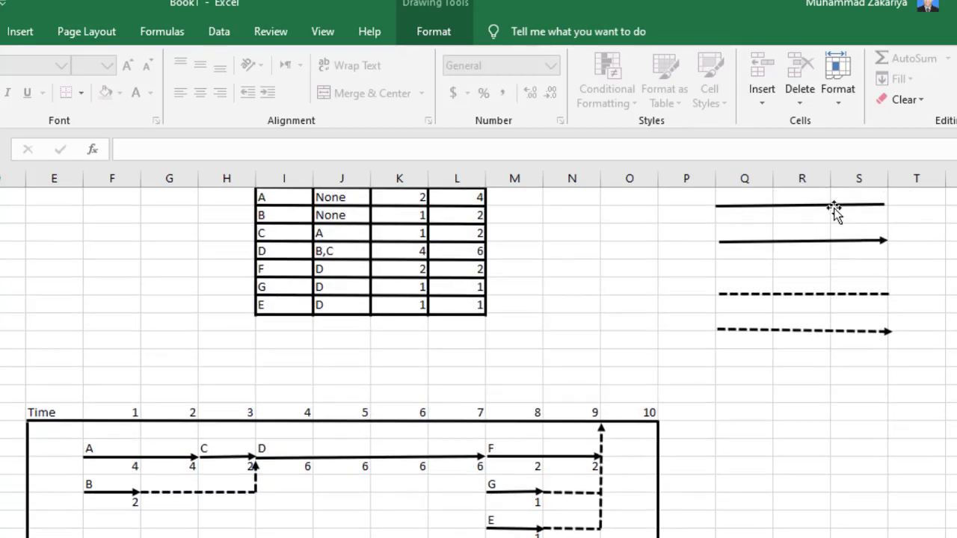
left_click(834, 206)
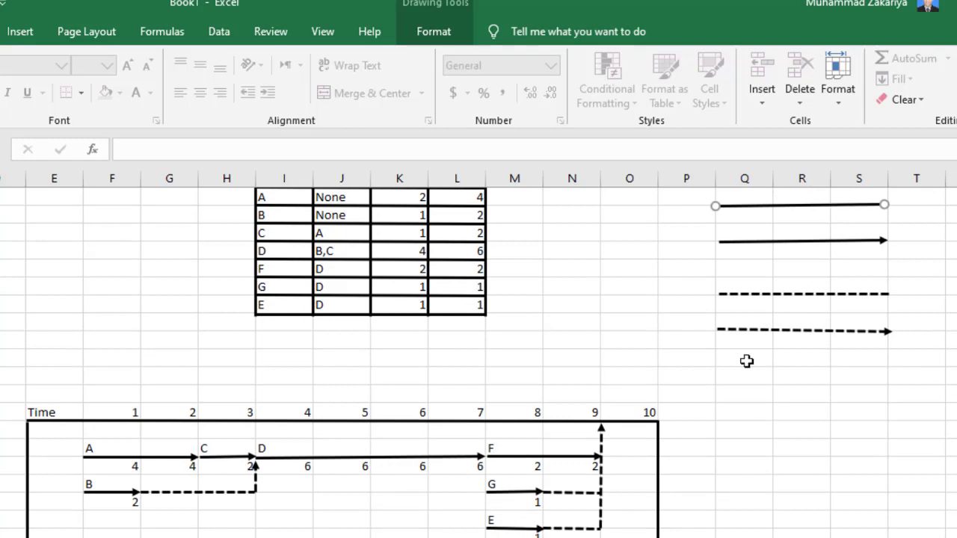
scroll(745, 359, "down", 3)
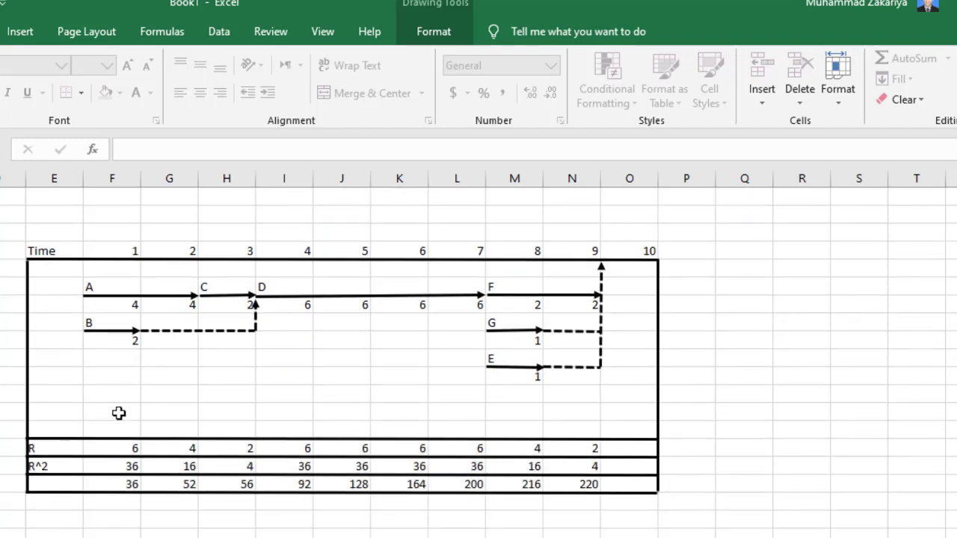
left_click(117, 413)
key("ctrl+v")
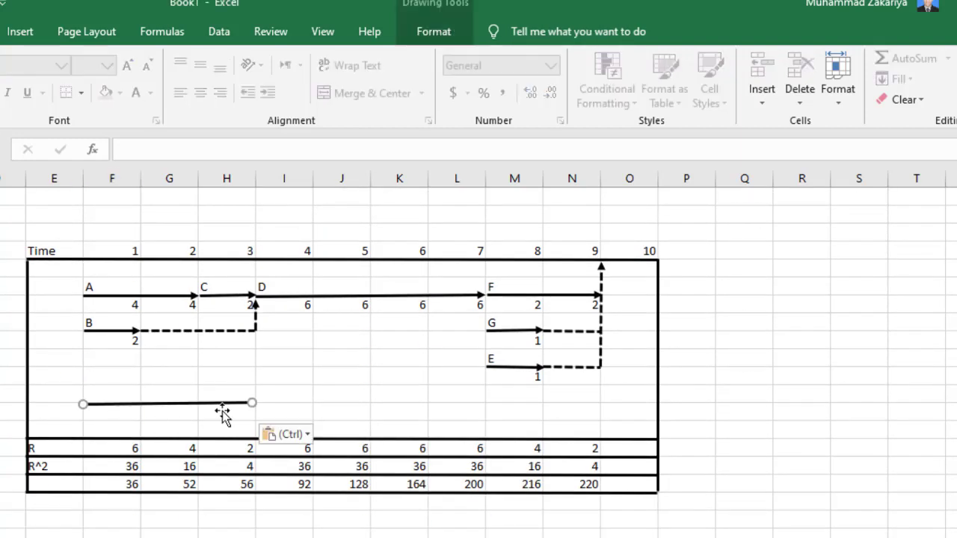
left_click_drag(251, 402, 82, 494)
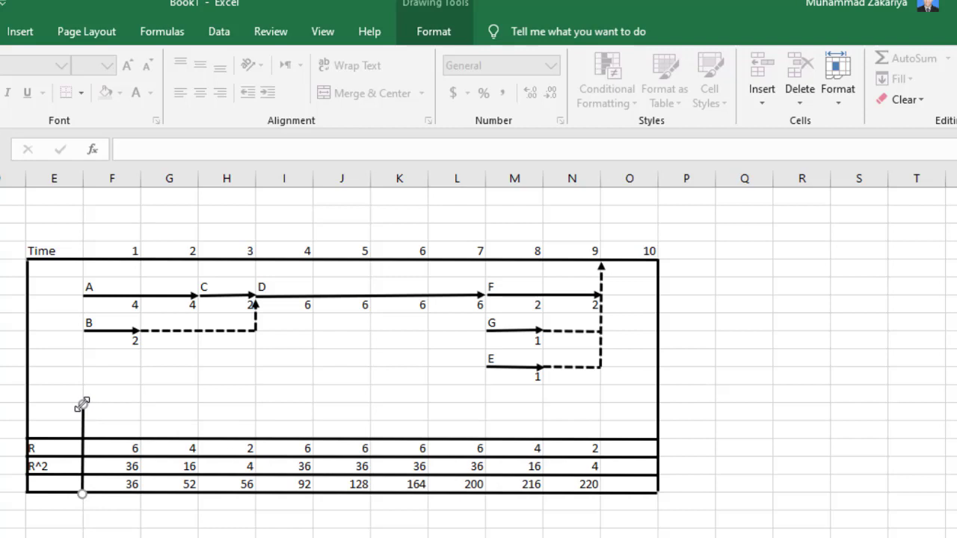
left_click_drag(82, 404, 83, 438)
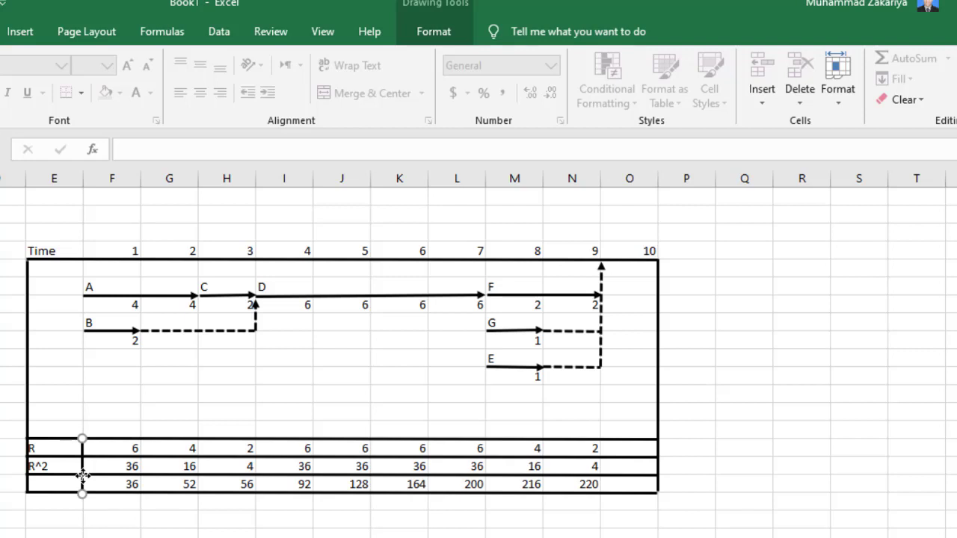
- Duplicate the short vertical divider and place the copy between columns F and G, starting at the R row
left_click(152, 471)
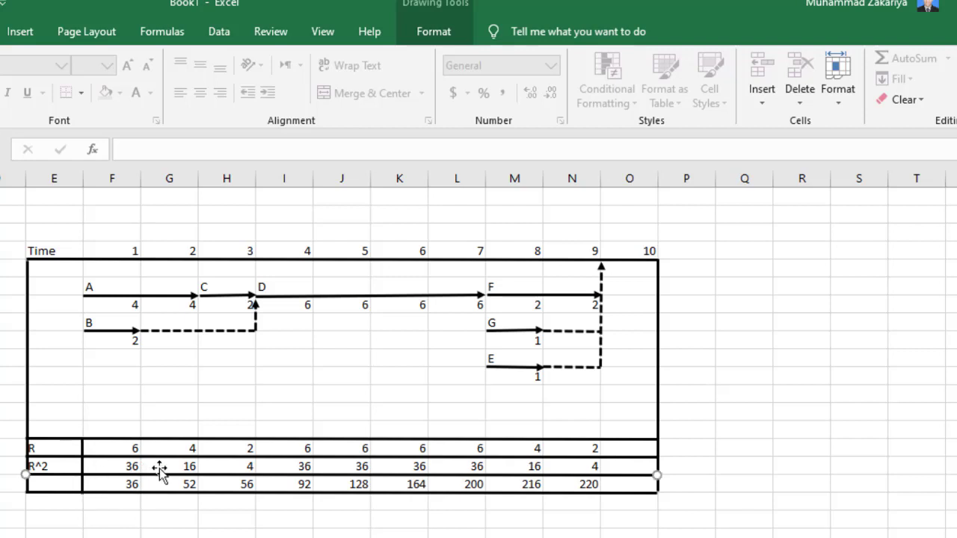
left_click(152, 465)
left_click(151, 465)
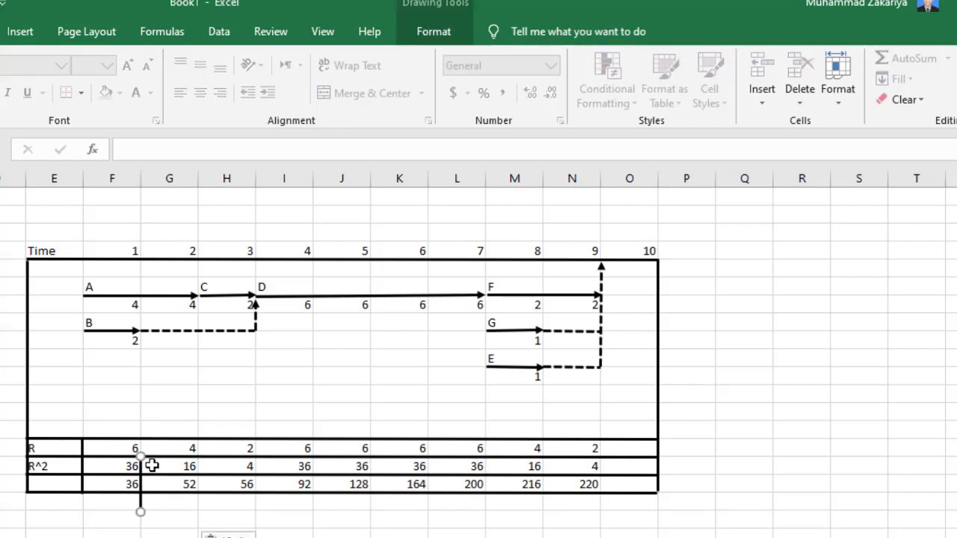
left_click(152, 466)
left_click(153, 447)
key("ctrl+v")
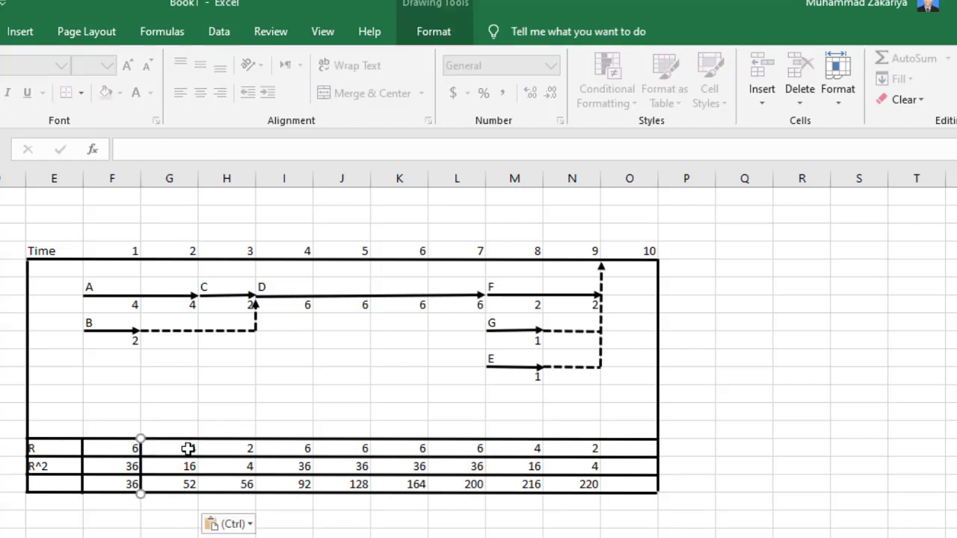
- Paste further divider copies across the three resource rows at the G/H, H/I, I/J and J/K column boundaries
left_click(212, 447)
key("ctrl+v")
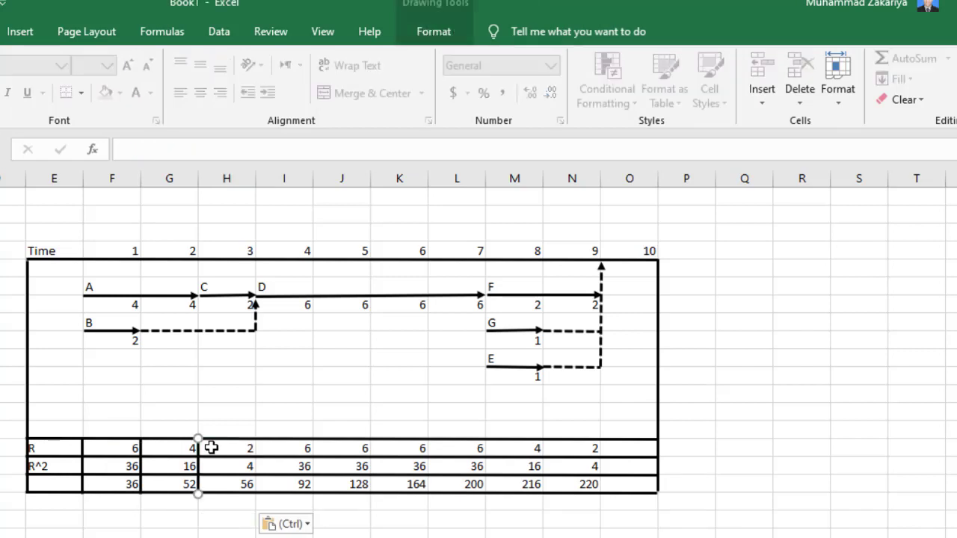
left_click(268, 447)
key("ctrl+v")
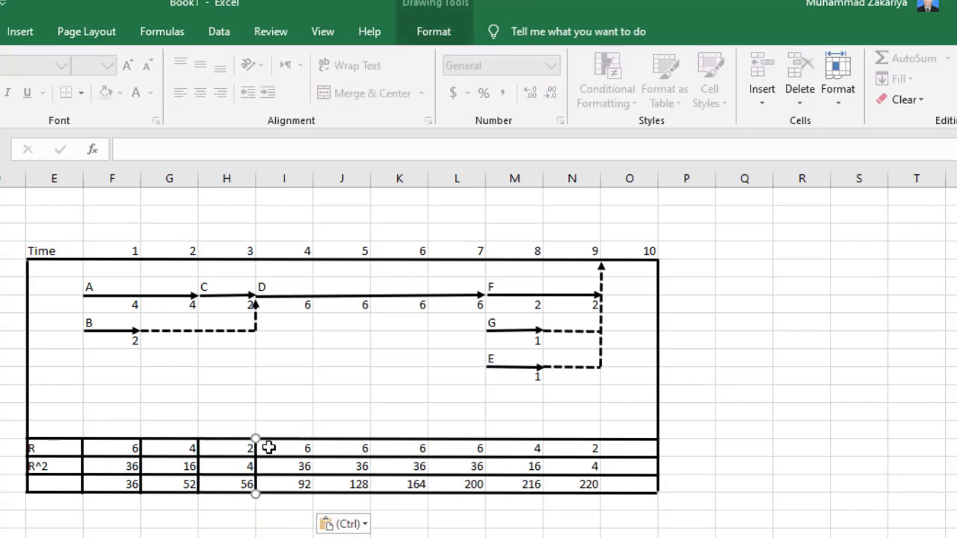
left_click(325, 447)
key("ctrl+v")
left_click(385, 447)
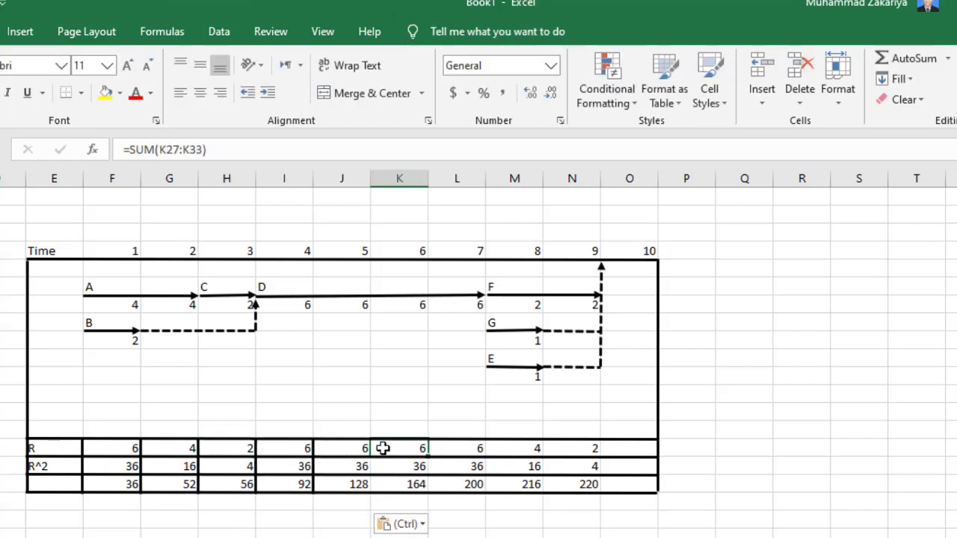
key("ctrl+v")
- Paste the remaining divider copies across the resource rows at the K/L, L/M, M/N and N/O column boundaries
left_click(439, 447)
key("ctrl+v")
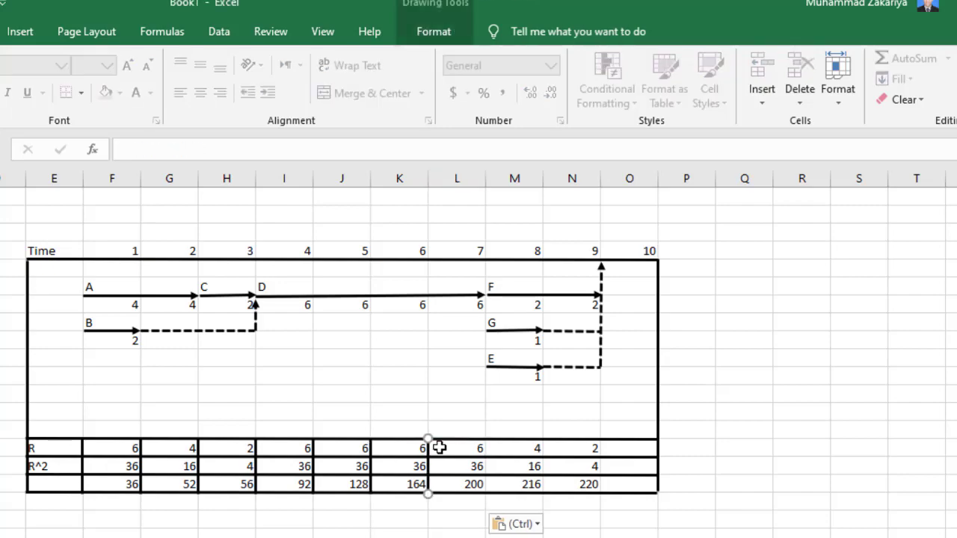
left_click(500, 449)
key("ctrl+v")
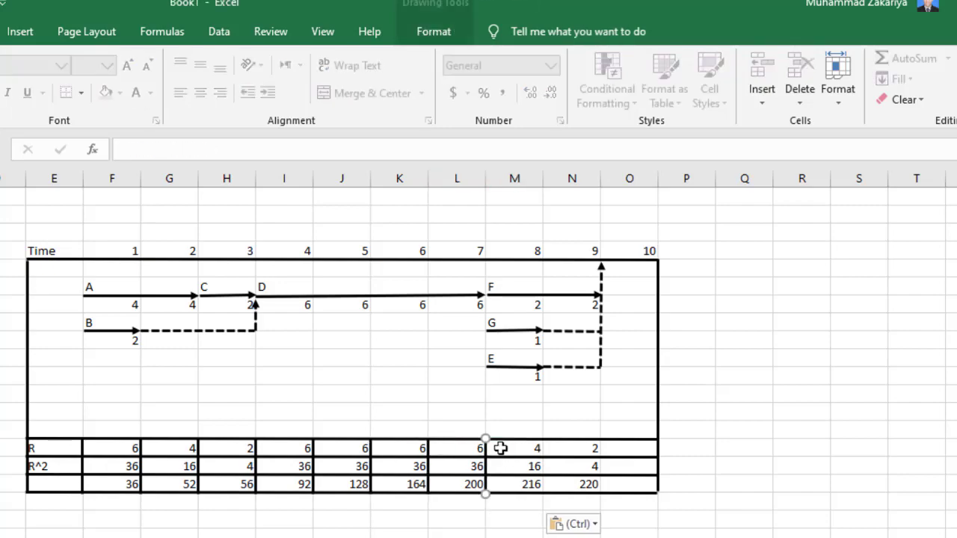
left_click(556, 448)
key("ctrl+v")
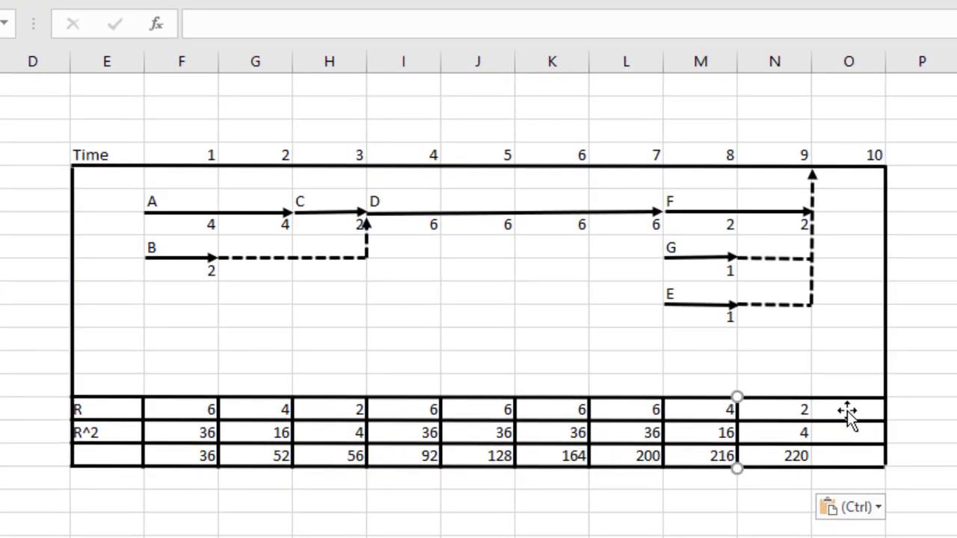
left_click(617, 448)
key("ctrl+v")
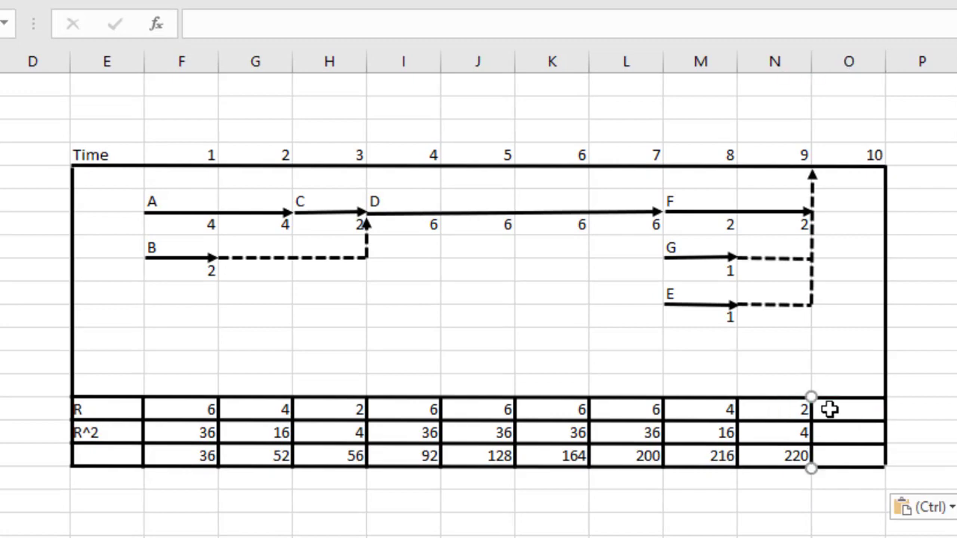
- Copy the horizontal line beneath the Time row and paste it directly above that row
scroll(829, 408, "up", 1)
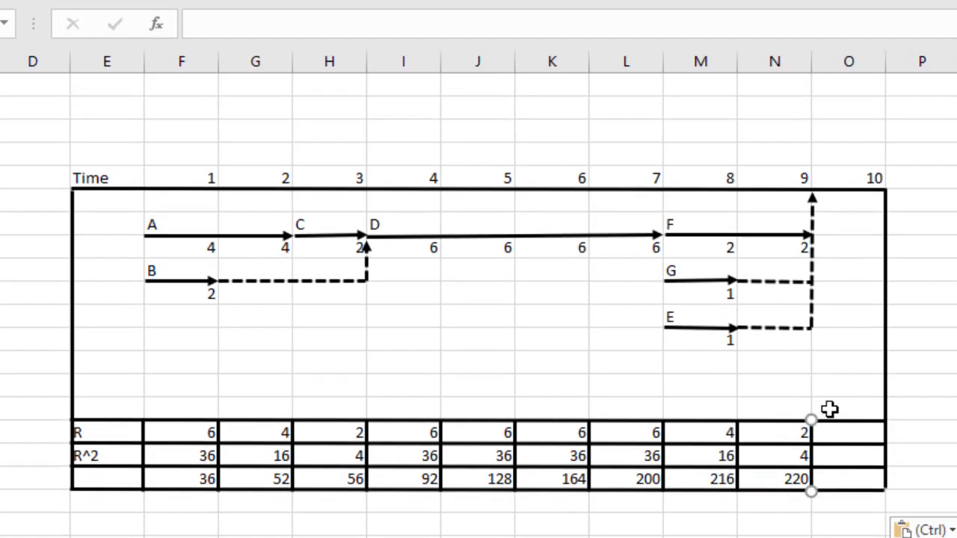
left_click(608, 188)
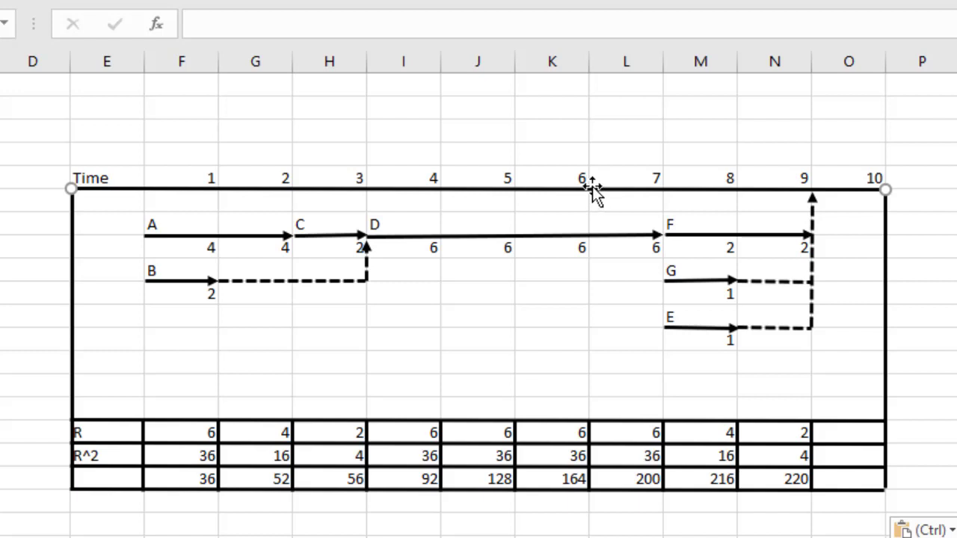
left_click(120, 177)
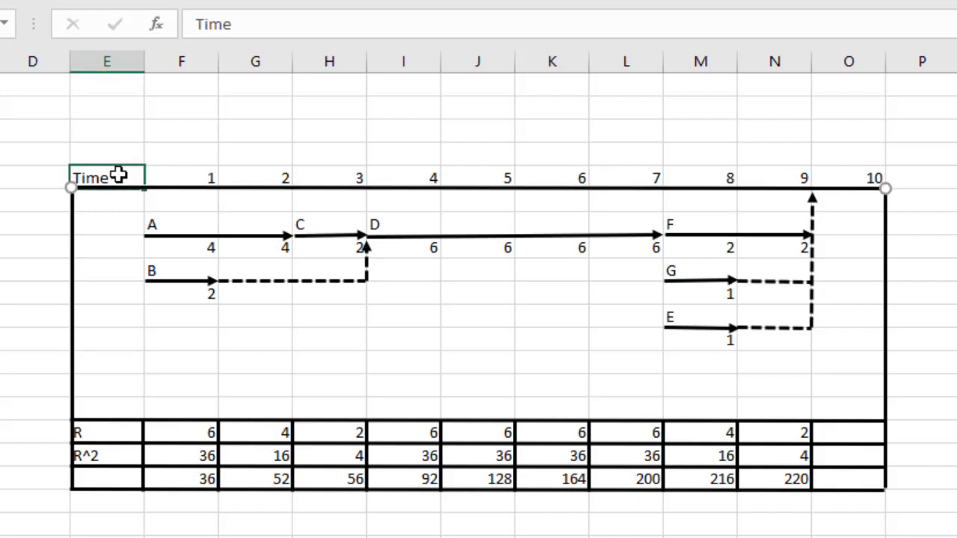
key("ctrl+v")
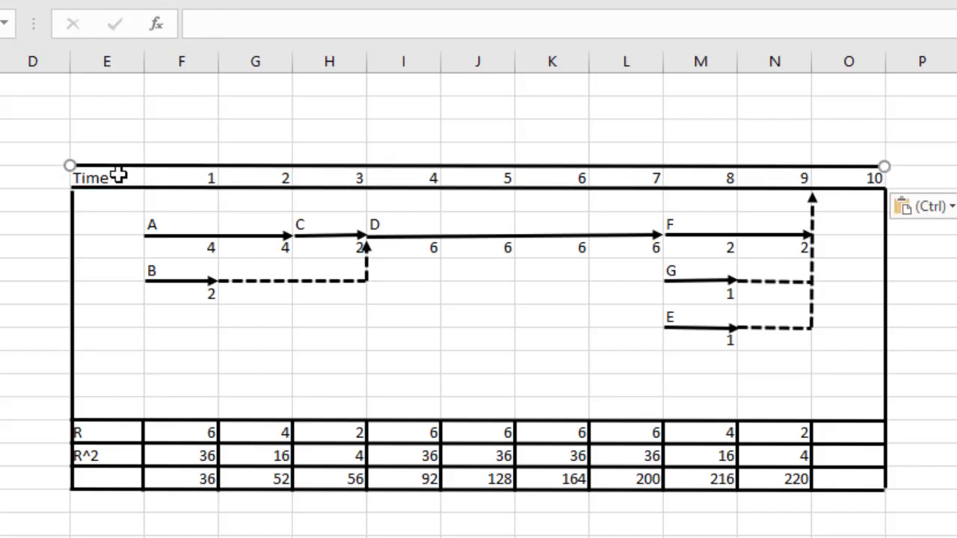
- Extend both vertical side edges of the frame upward to meet the line above the Time row
left_click(73, 201)
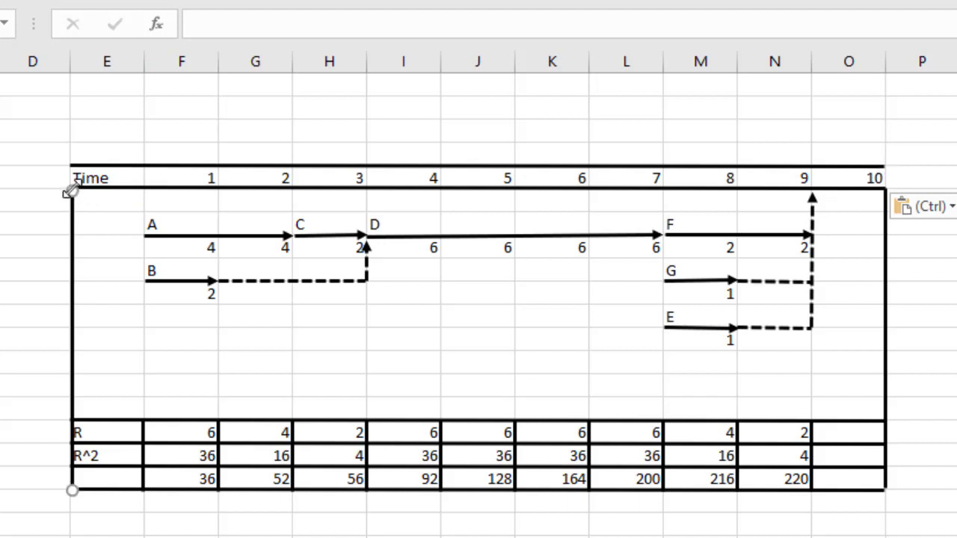
left_click_drag(70, 189, 70, 165)
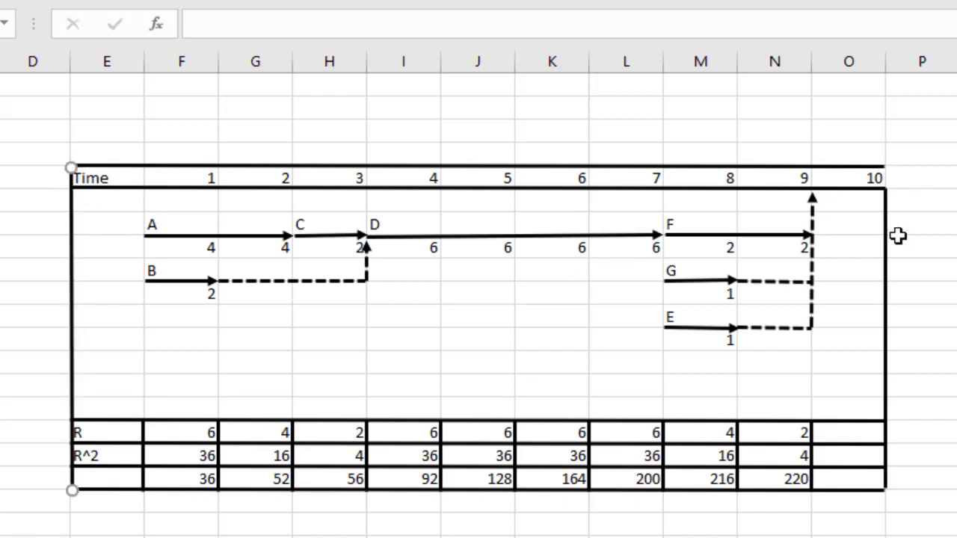
left_click(884, 190)
left_click_drag(886, 187, 885, 165)
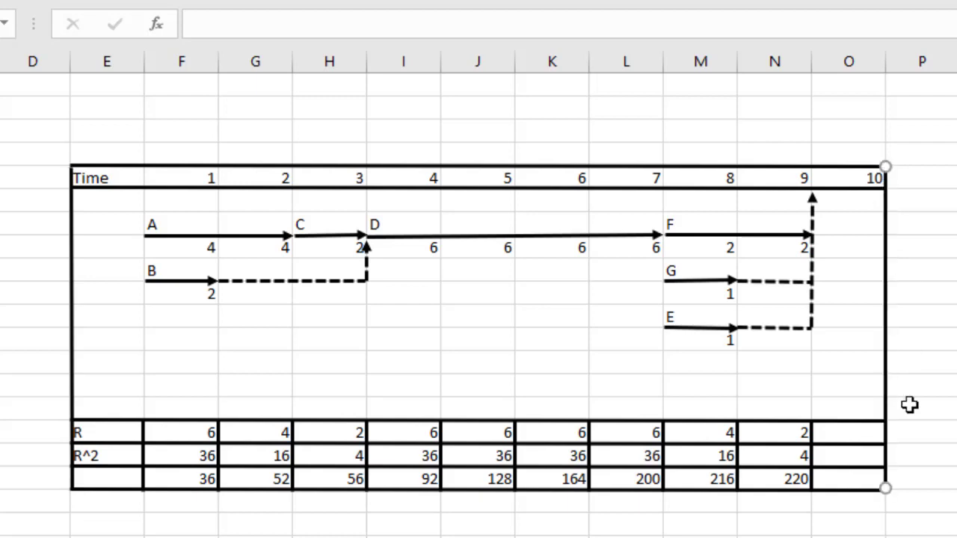
left_click(941, 411)
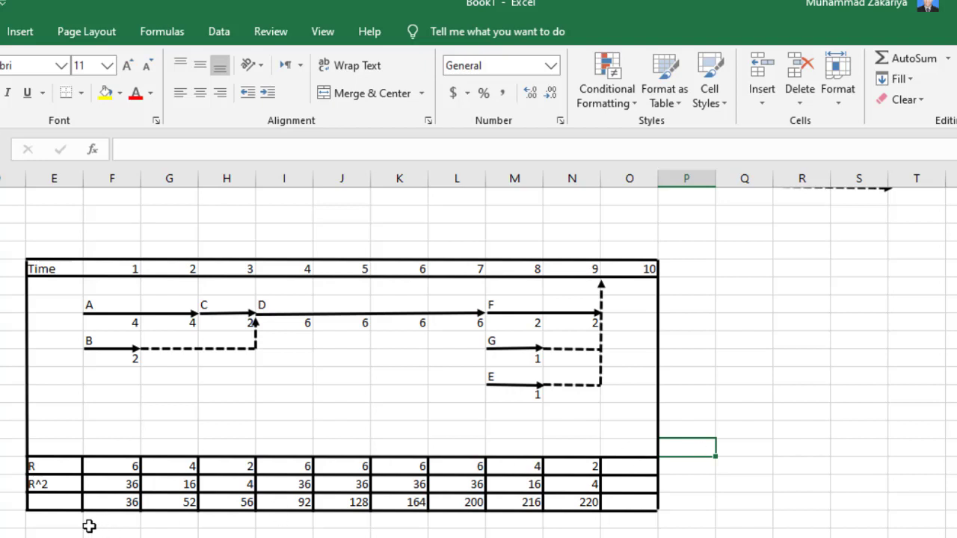
- Set activity A's resource for time unit 1 in F27 to 5 to test the linked totals
left_click(46, 506)
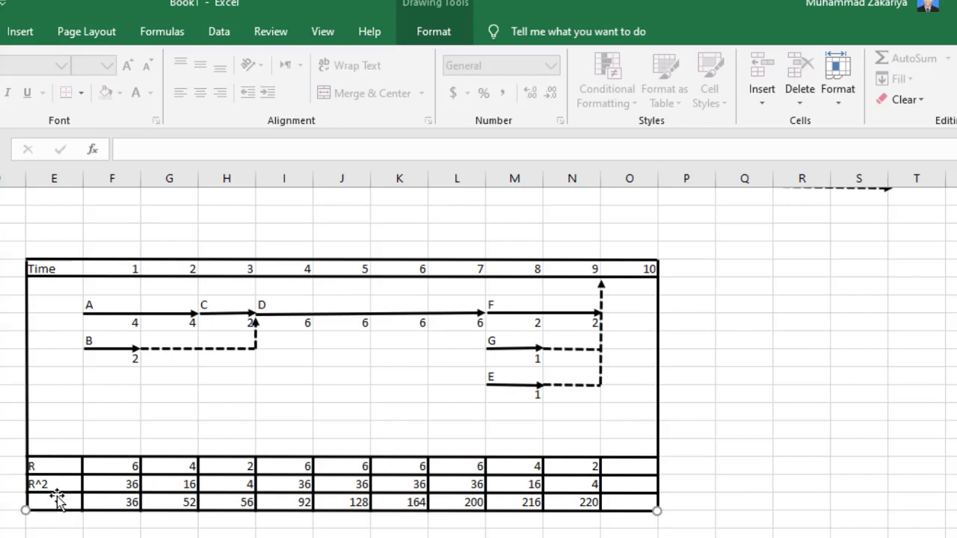
left_click(135, 326)
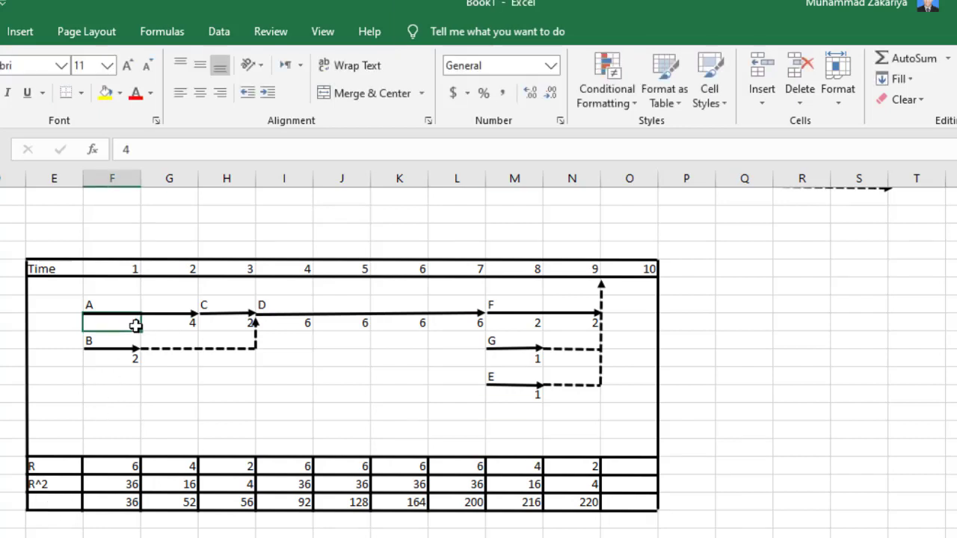
type("5")
key("Return")
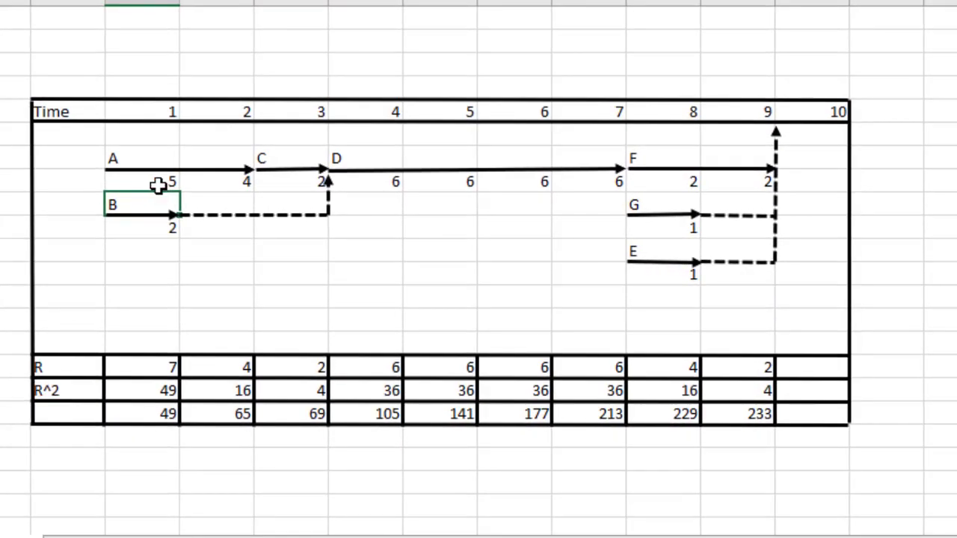
- Restore activity A's resource for time unit 1 in F27 to 4
left_click(158, 183)
type("4")
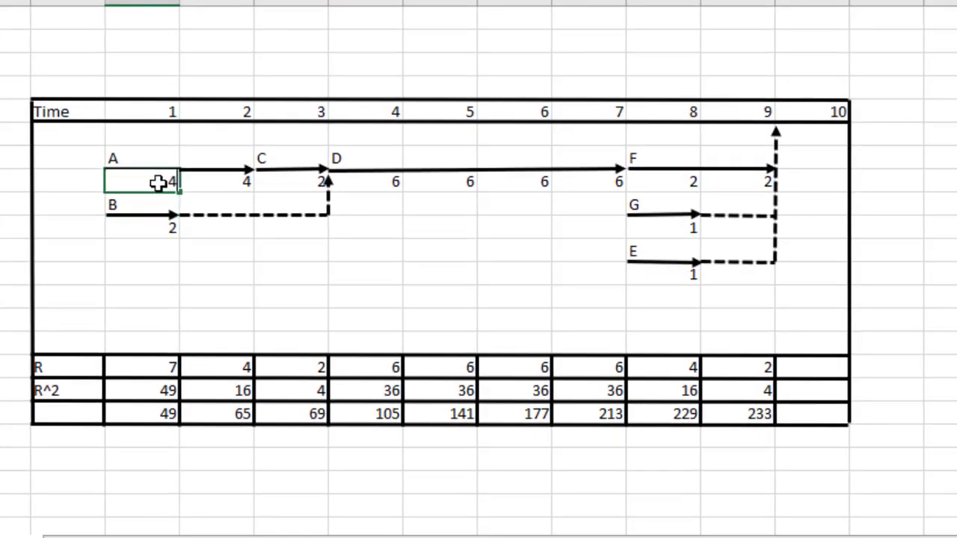
key("Return")
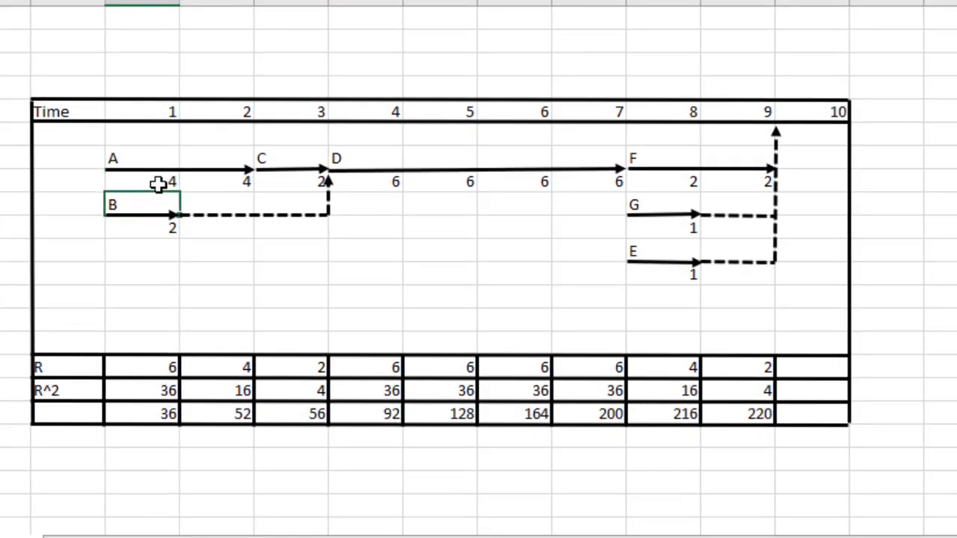
- Label the cumulative row in E37 as ∑R^2, inserting the summation symbol from the Mathematical Operators subset
left_click(48, 413)
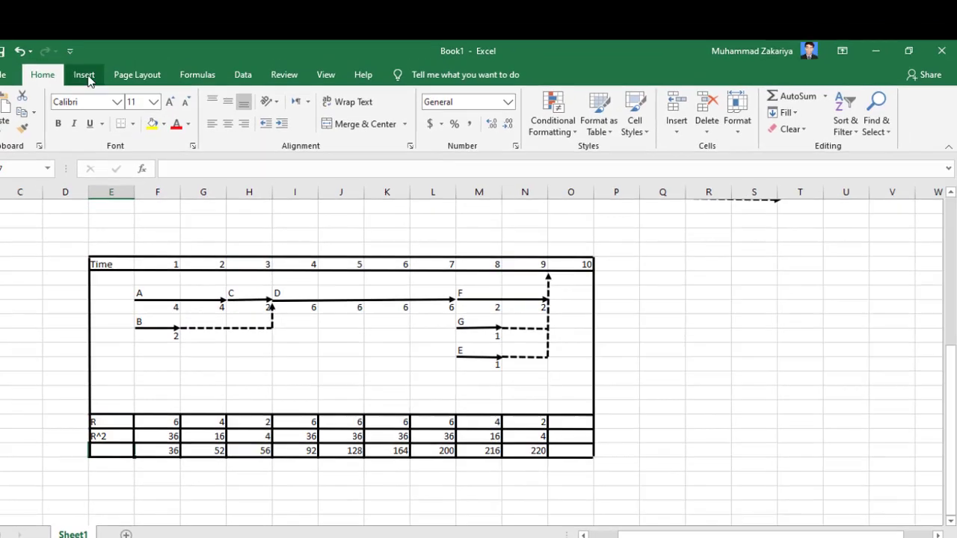
left_click(85, 75)
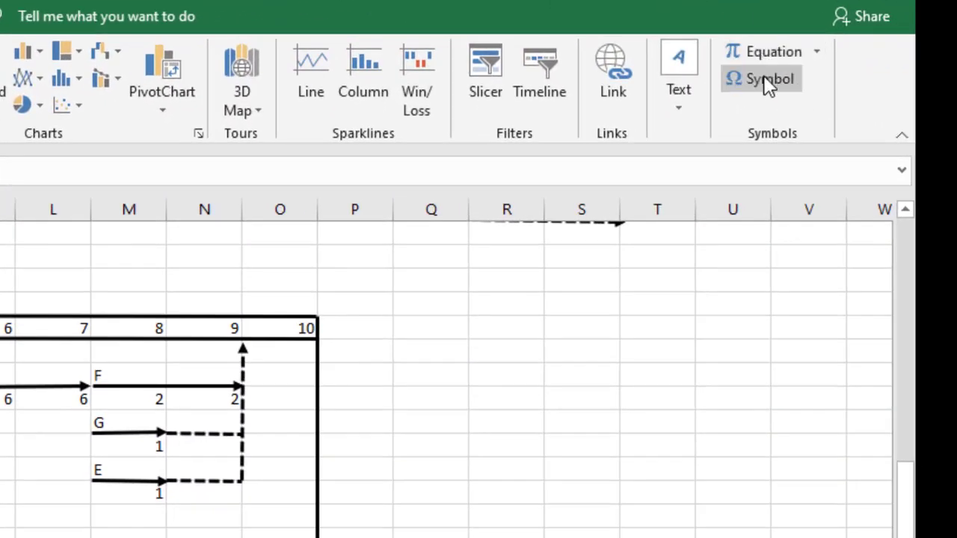
left_click(763, 78)
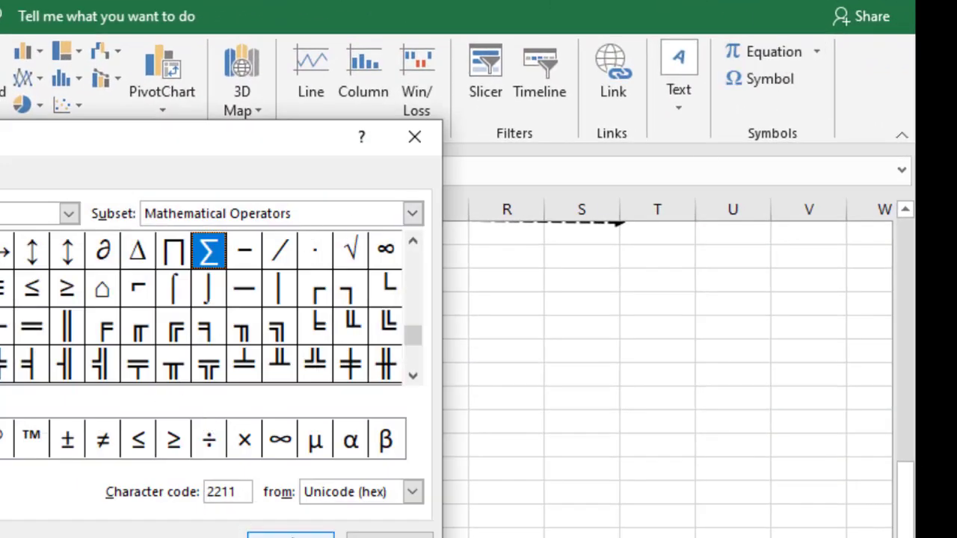
left_click(290, 535)
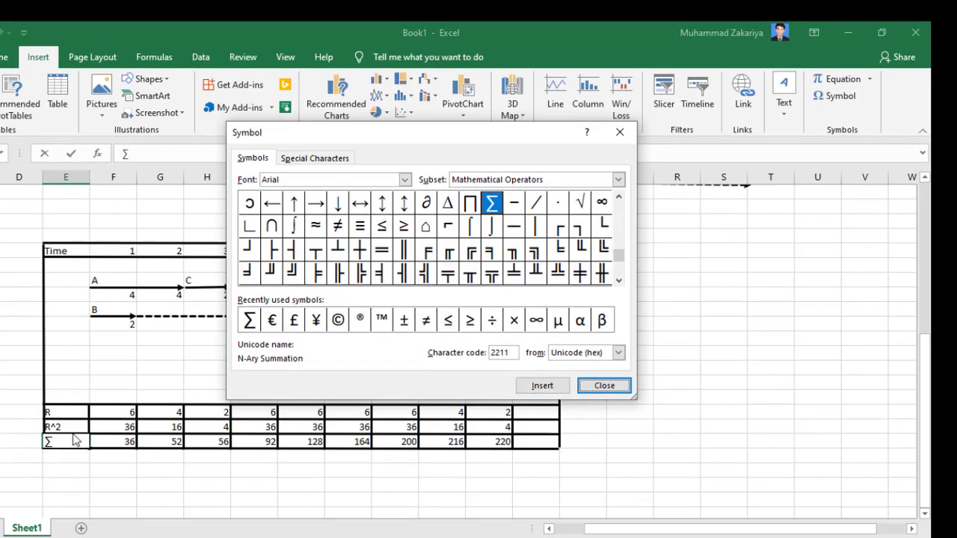
left_click(604, 386)
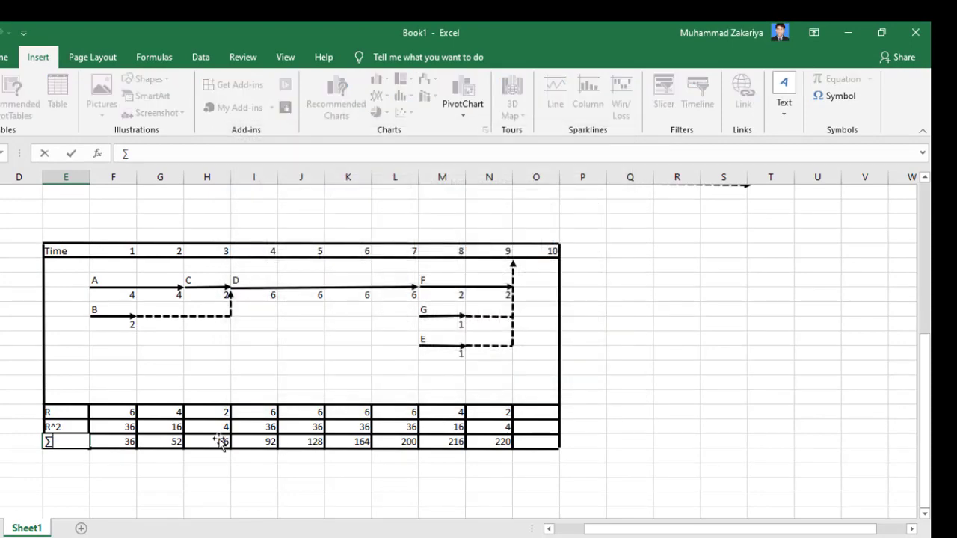
type("R^2")
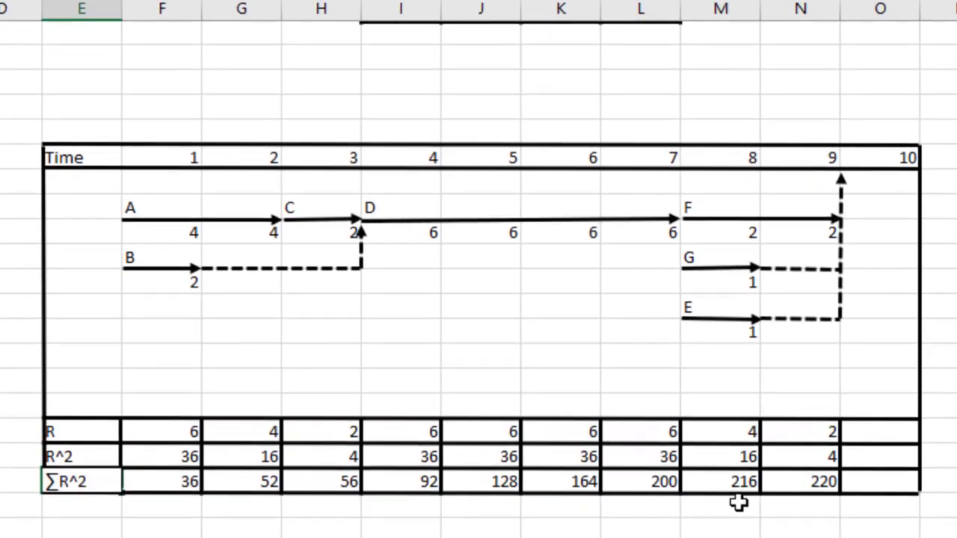
- Copy the entire framed schedule with its resource rows (D23:P38) and paste the duplicate at D45
scroll(739, 502, "down", 1)
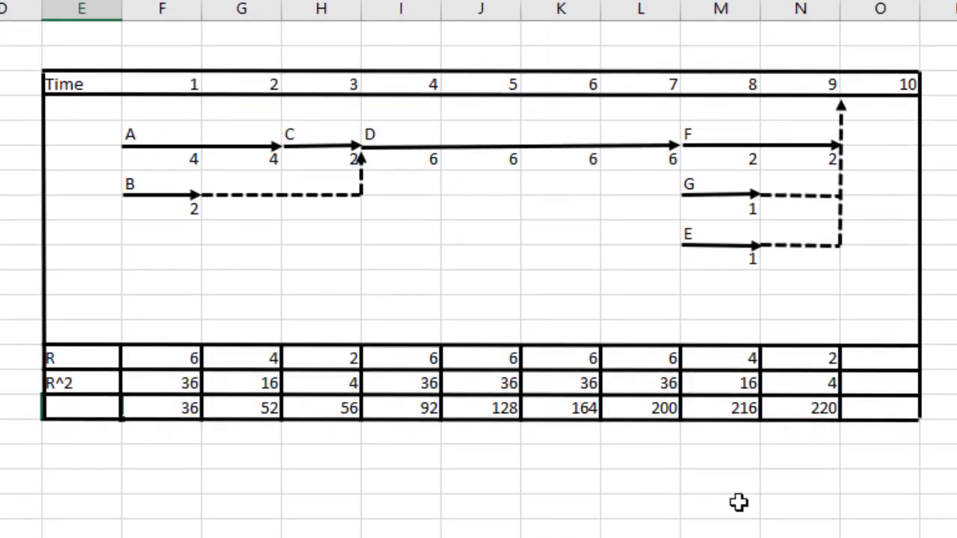
scroll(738, 502, "up", 1)
left_click_drag(947, 436, 793, 365)
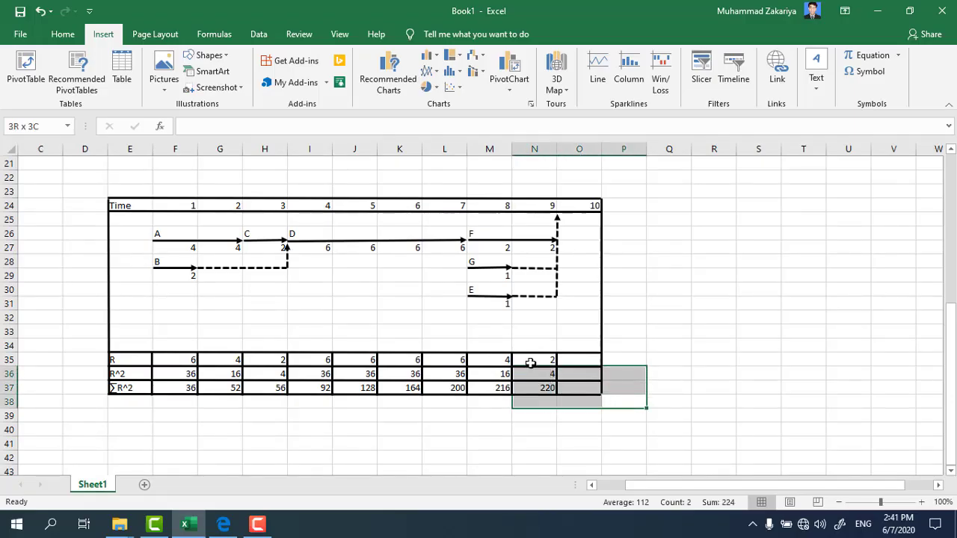
left_click_drag(530, 362, 104, 197)
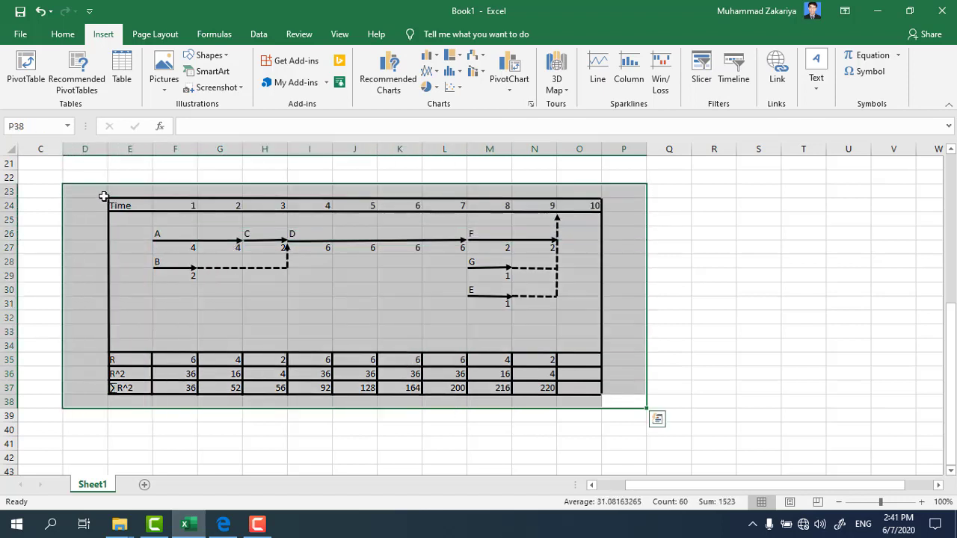
key("ctrl+c")
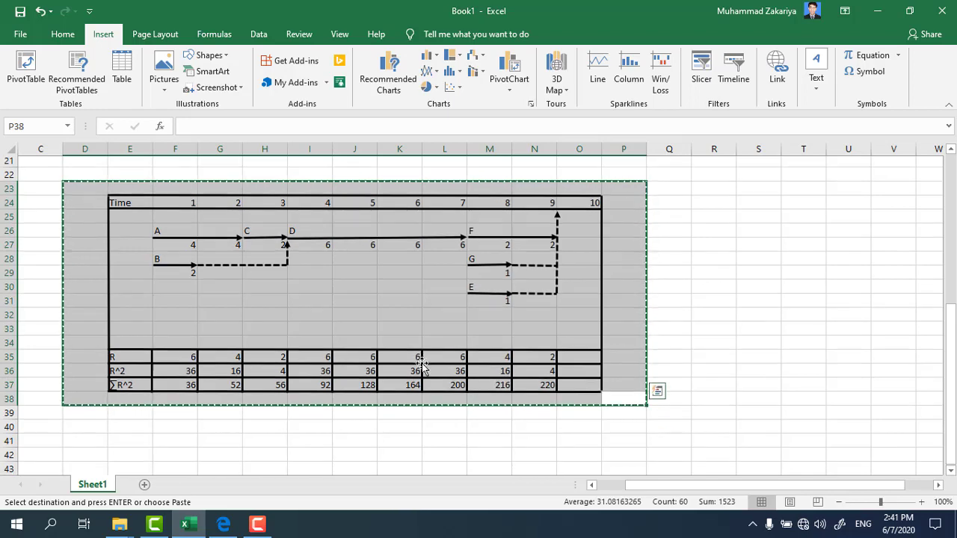
scroll(421, 364, "down", 2)
scroll(422, 365, "down", 3)
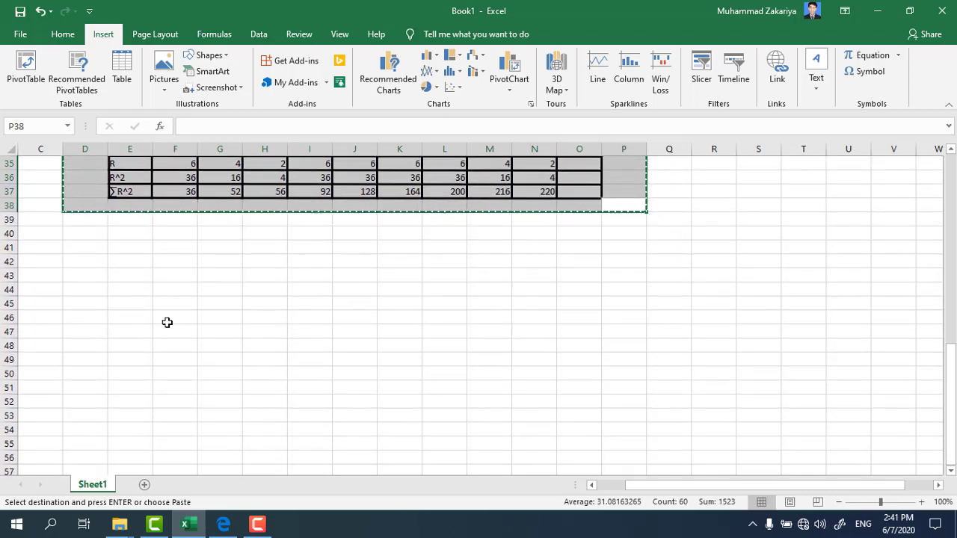
left_click(91, 305)
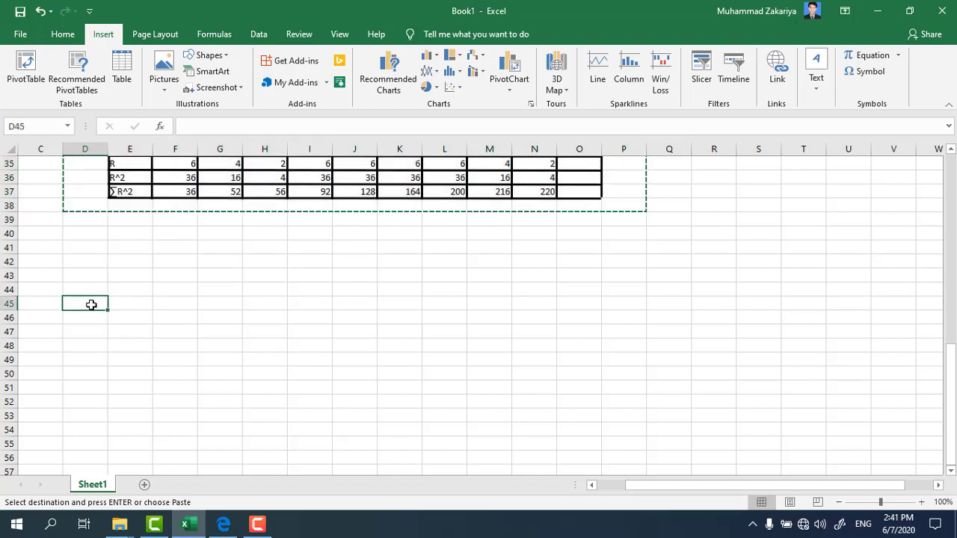
key("ctrl+v")
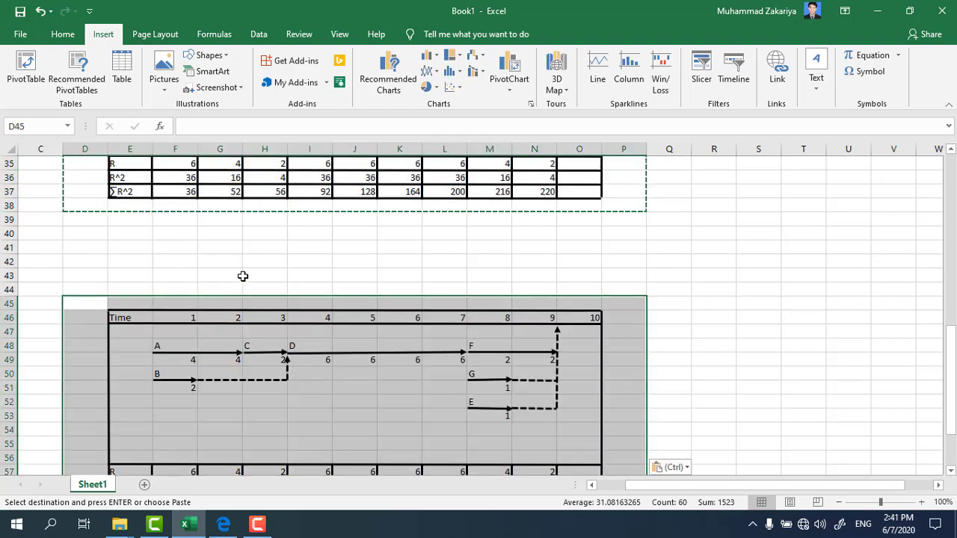
- Enter the heading "Trial No 1" in G41 above the duplicated schedule
left_click(222, 248)
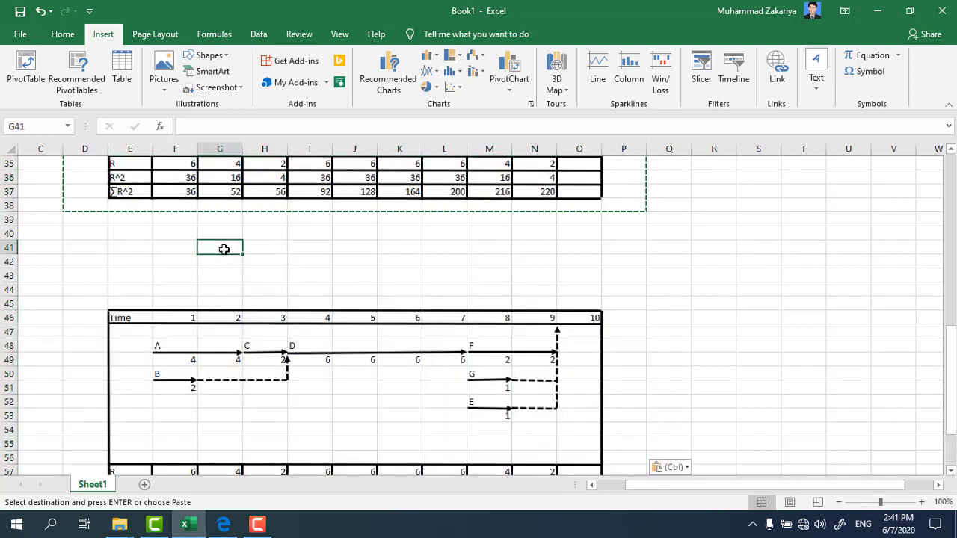
key("Escape")
type("Trial")
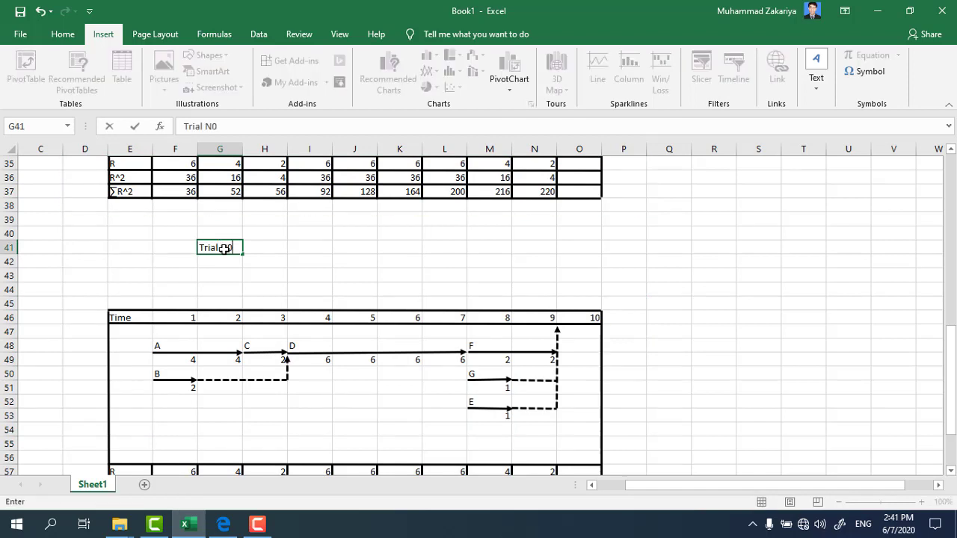
type(" No 1")
key("Return")
key("Return")
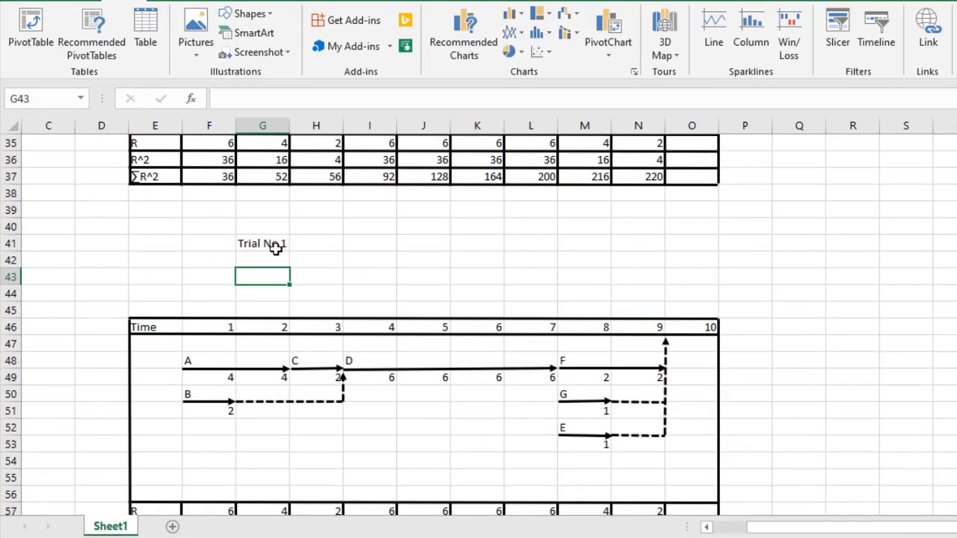
- Format the Trial No 1 heading in bold with font size 22
left_click(276, 249)
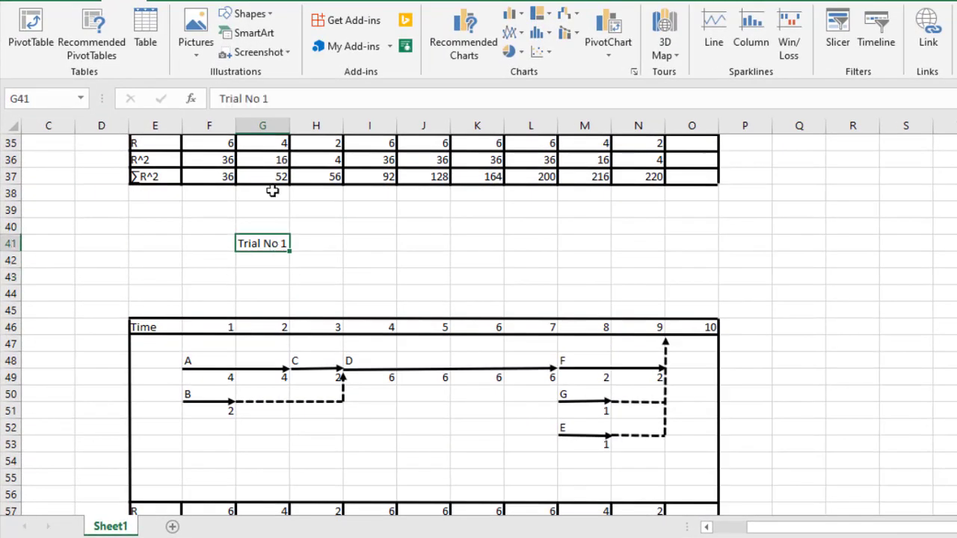
left_click(73, 1)
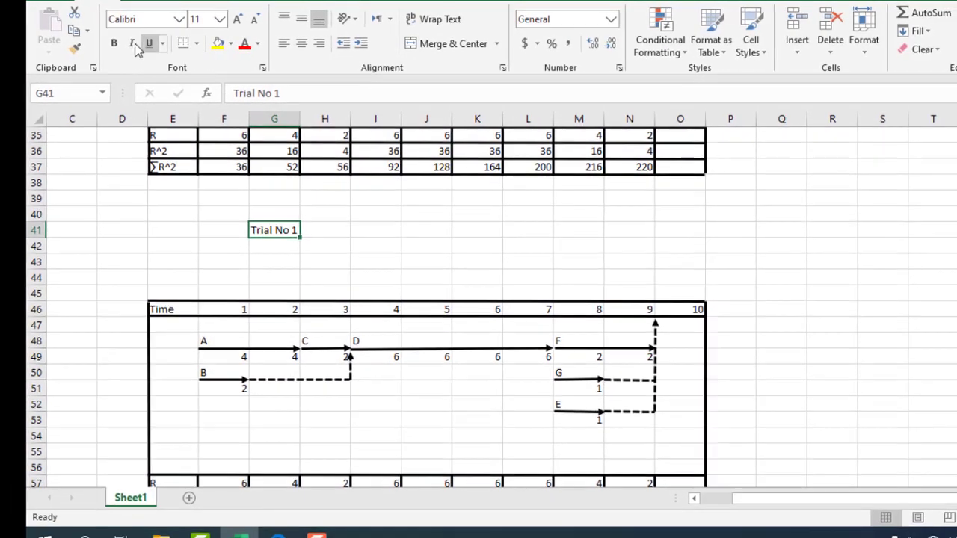
left_click(100, 44)
left_click(219, 20)
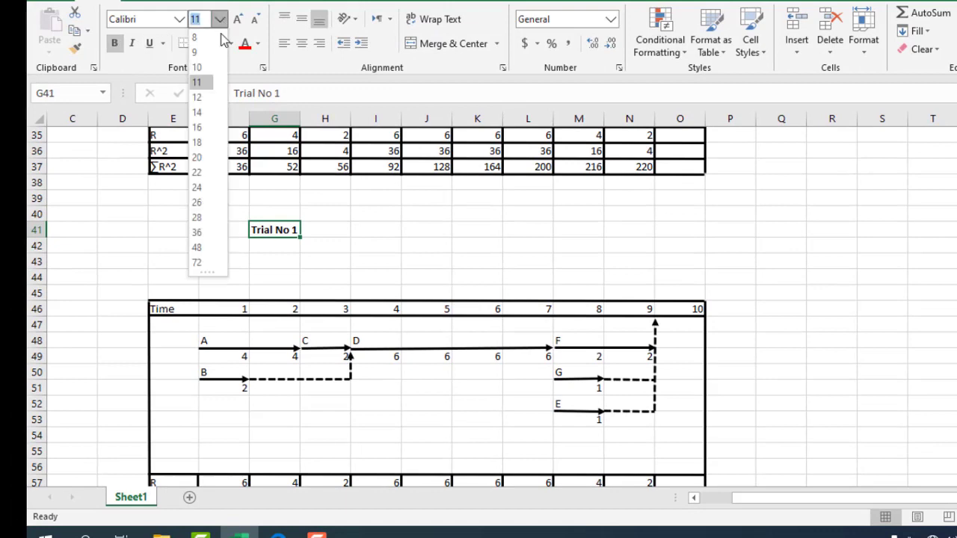
left_click(197, 172)
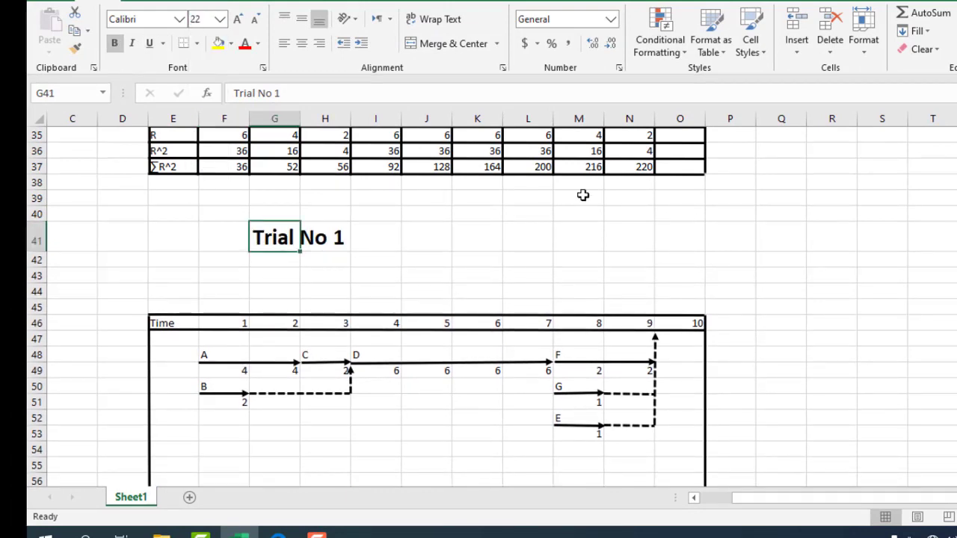
left_click(725, 233)
- Delete the horizontal dashed float line following activity B in the Trial No 1 schedule
scroll(725, 234, "down", 2)
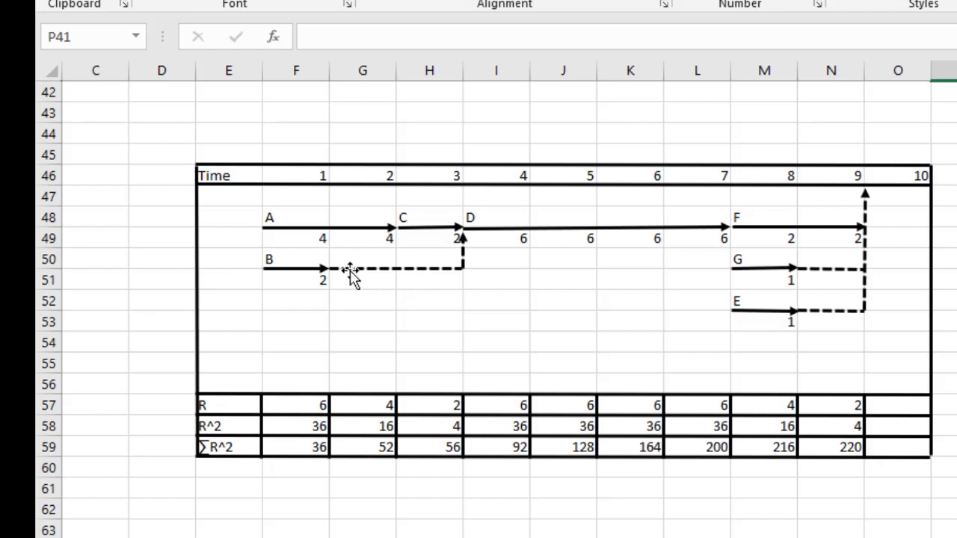
left_click(396, 268)
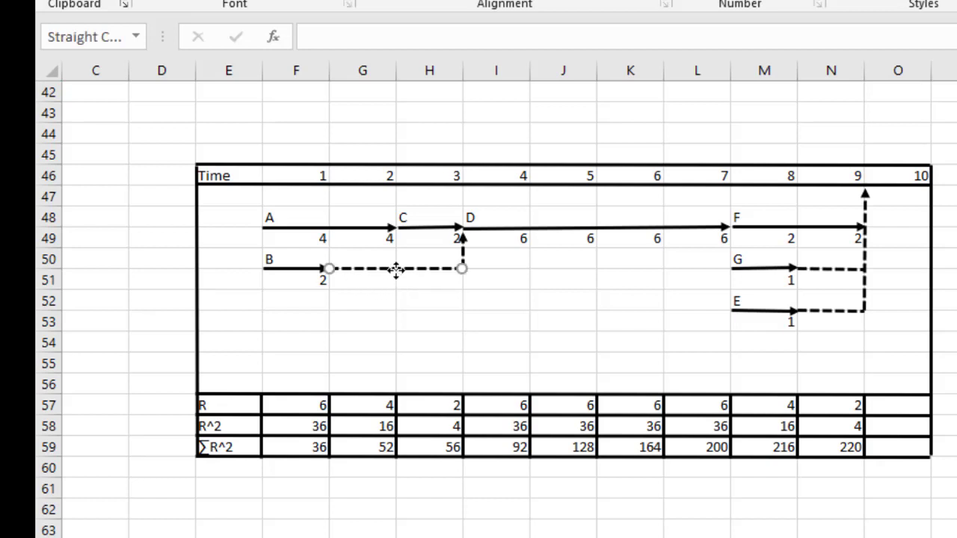
key("Delete")
- Move activity B's label, arrow and resource value from time unit 1 to time unit 3, placing the block at H50
left_click(334, 292)
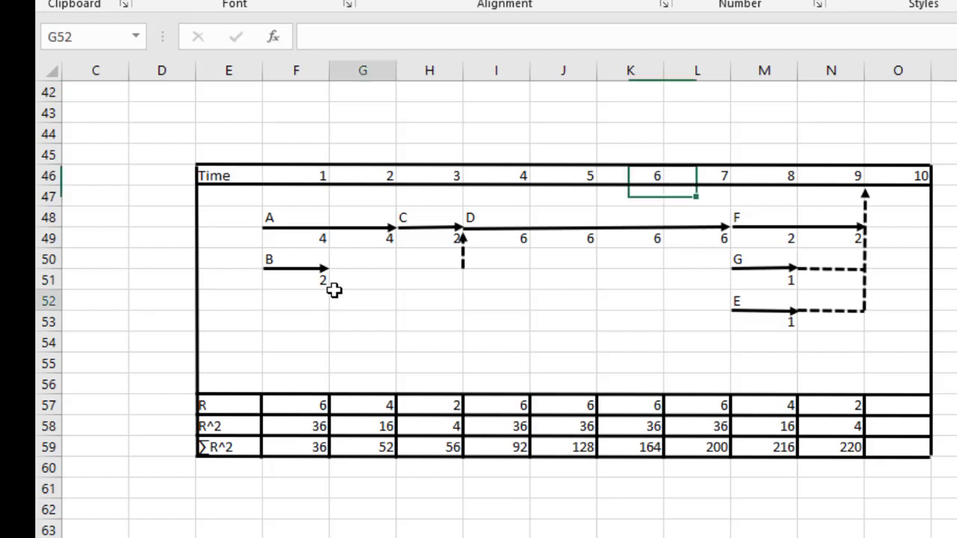
left_click_drag(334, 291, 270, 256)
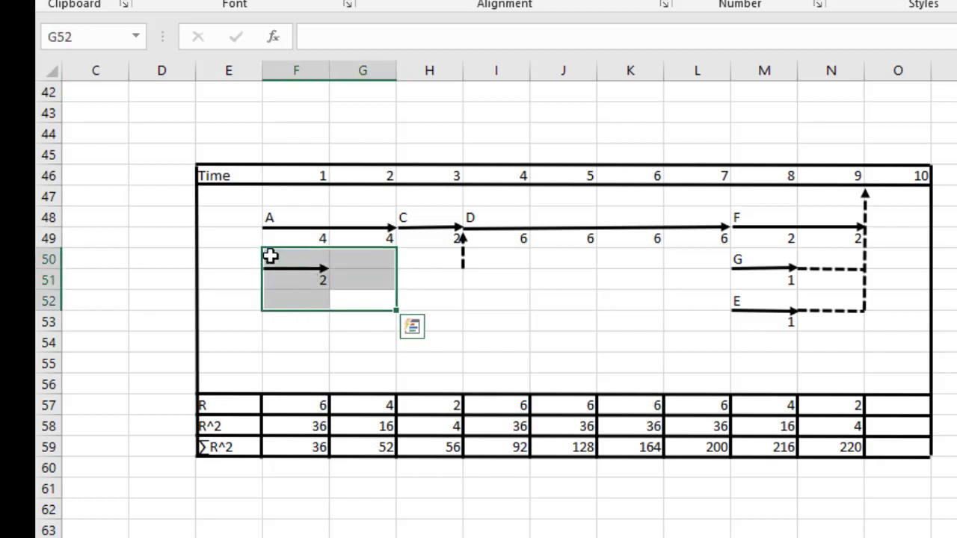
key("ctrl+c")
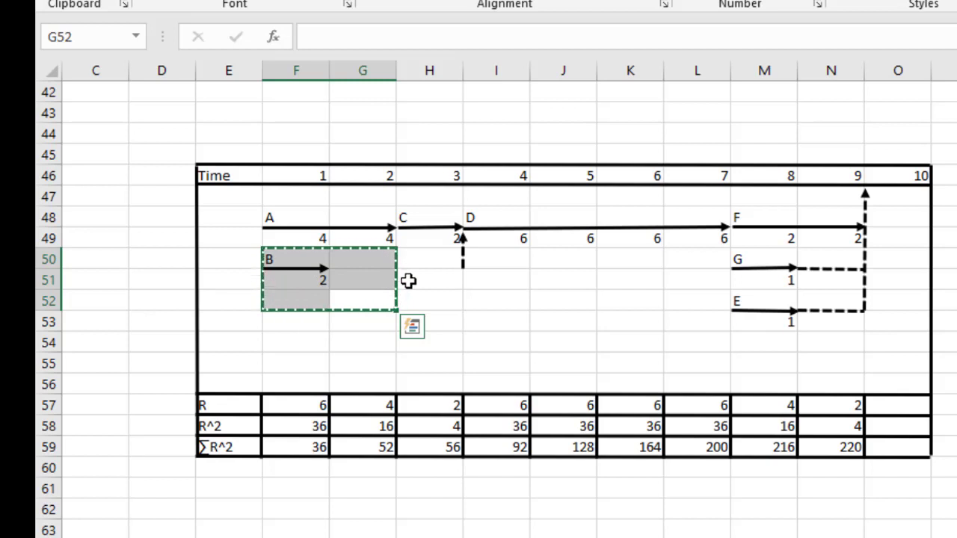
left_click(406, 280)
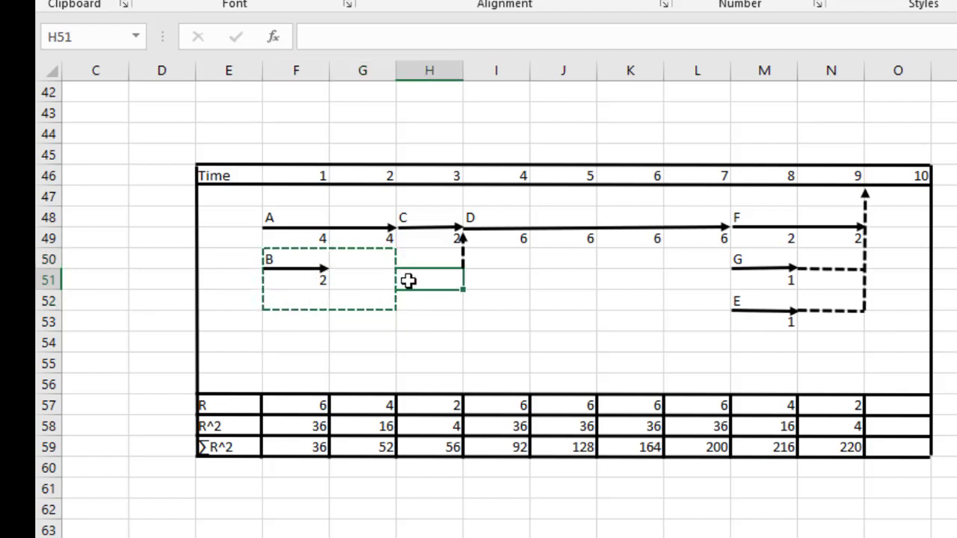
key("ctrl+v")
key("ctrl+z")
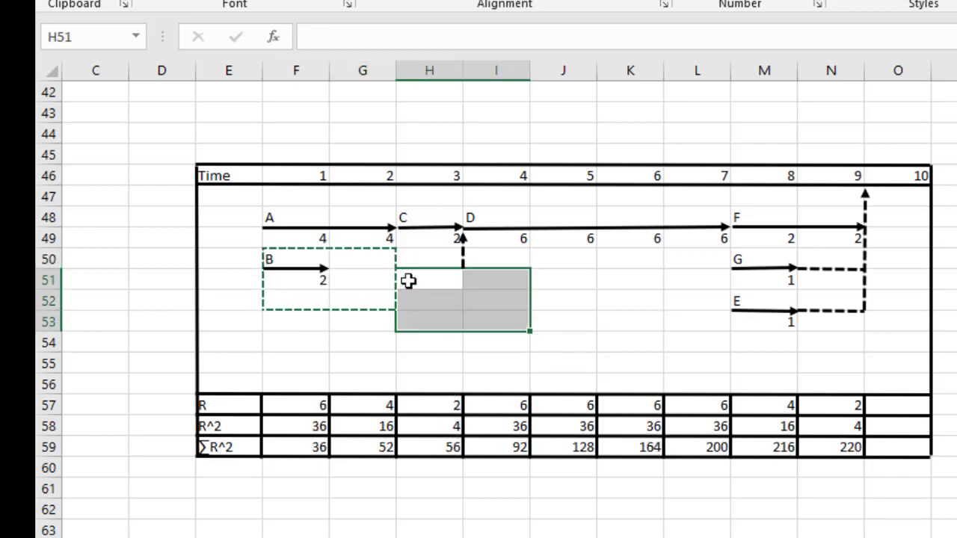
left_click(406, 260)
key("ctrl+v")
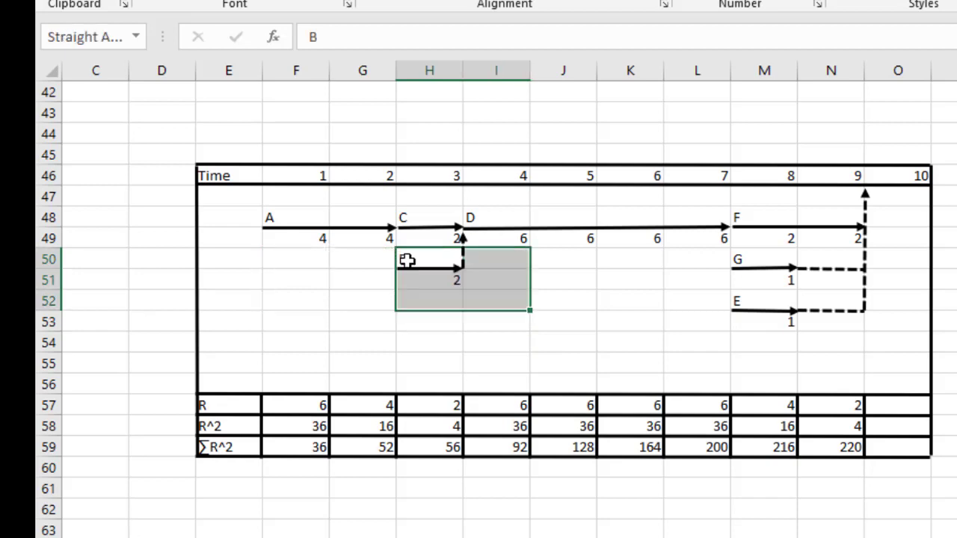
left_click(372, 299)
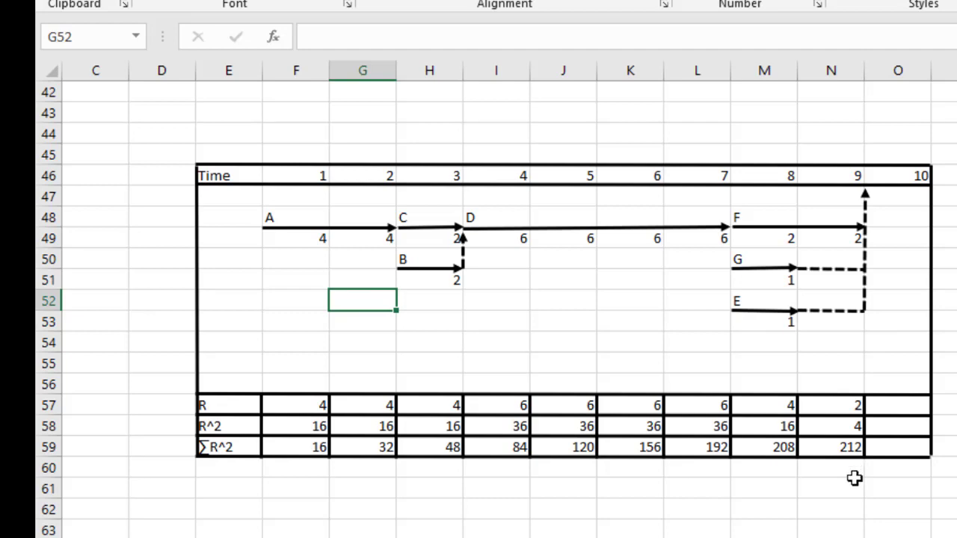
- Copy the Trial No 1 schedule block (D44:P61) and paste the duplicate at D67
scroll(854, 479, "up", 1)
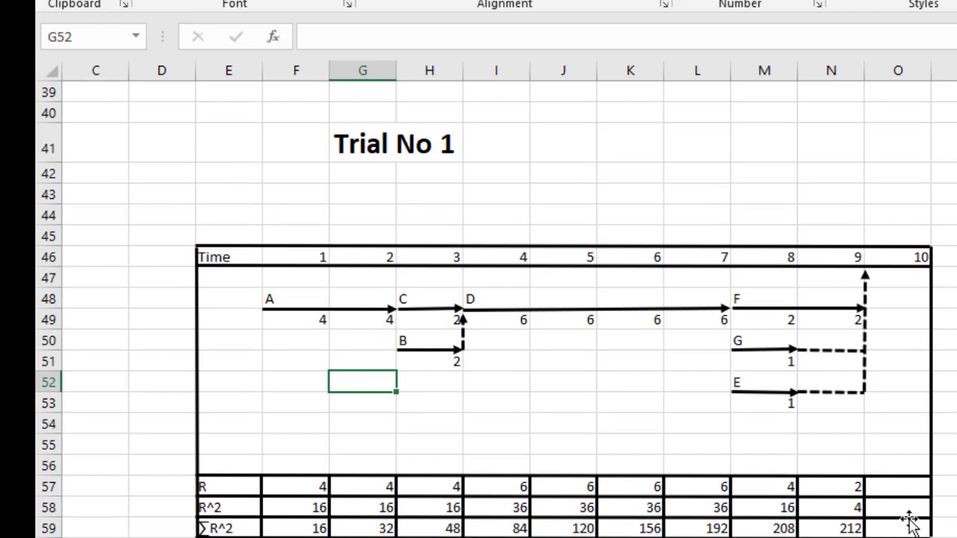
scroll(910, 523, "down", 1)
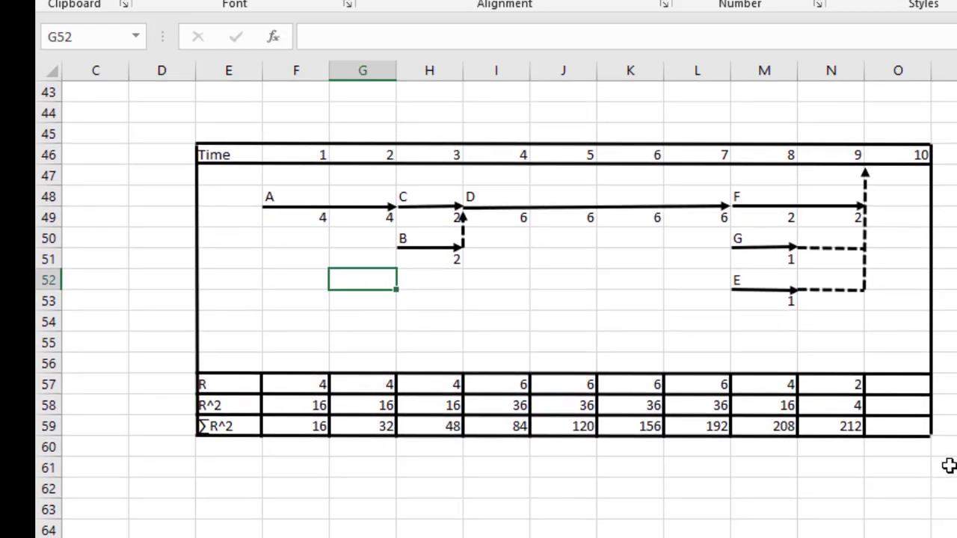
left_click_drag(947, 464, 183, 114)
key("ctrl+c")
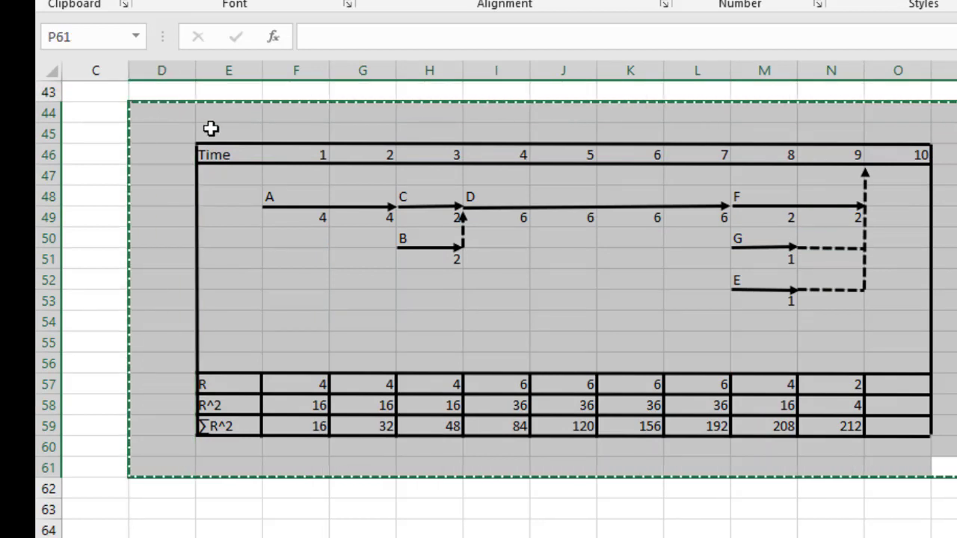
scroll(493, 331, "down", 5)
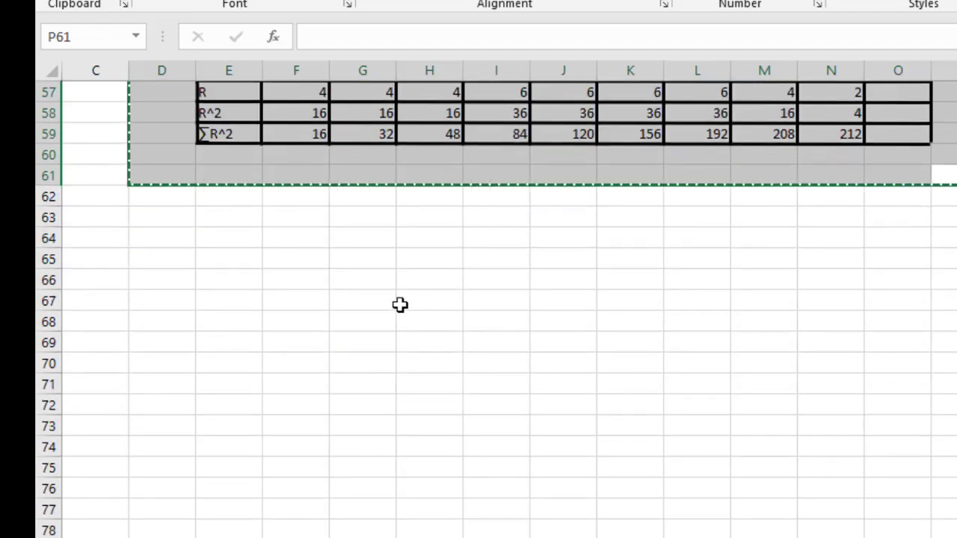
left_click(185, 305)
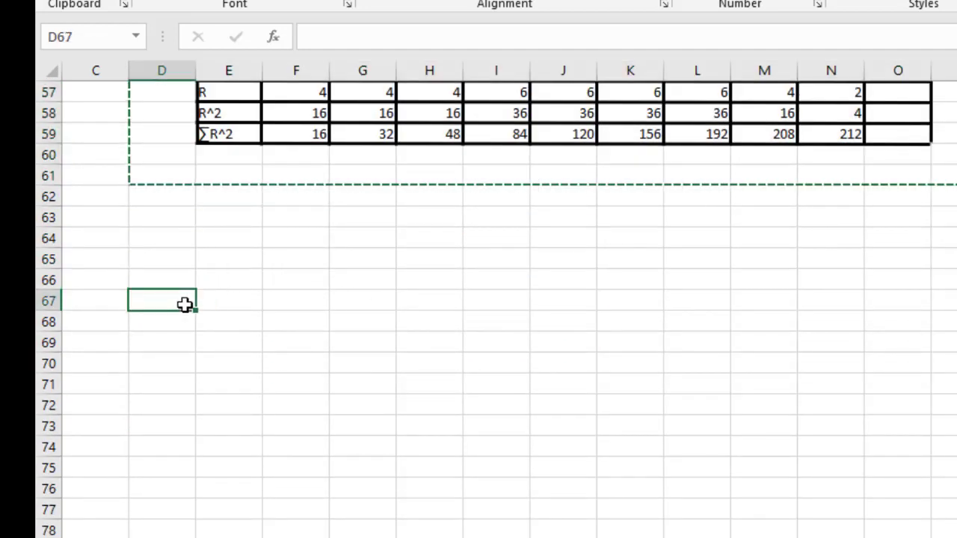
key("ctrl+v")
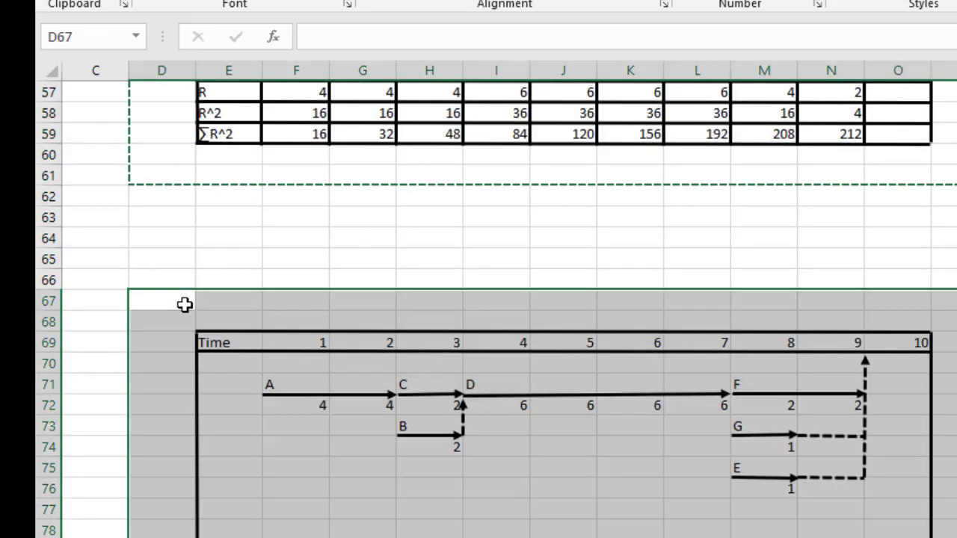
- Enter the heading "Trial NO 2" in cell G64 above the duplicated schedule
left_click(373, 240)
type("T")
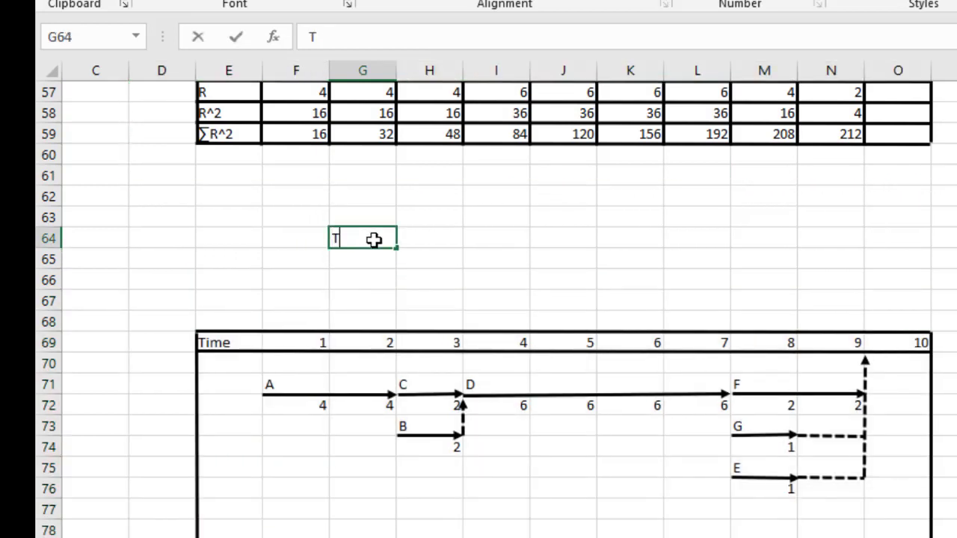
type("rial n")
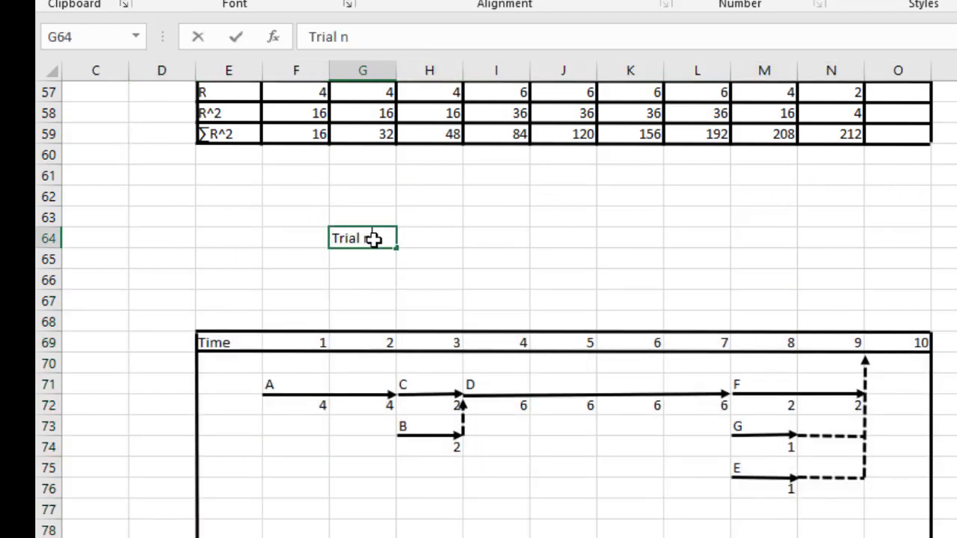
key("BackSpace")
type("NO 2")
left_click(377, 278)
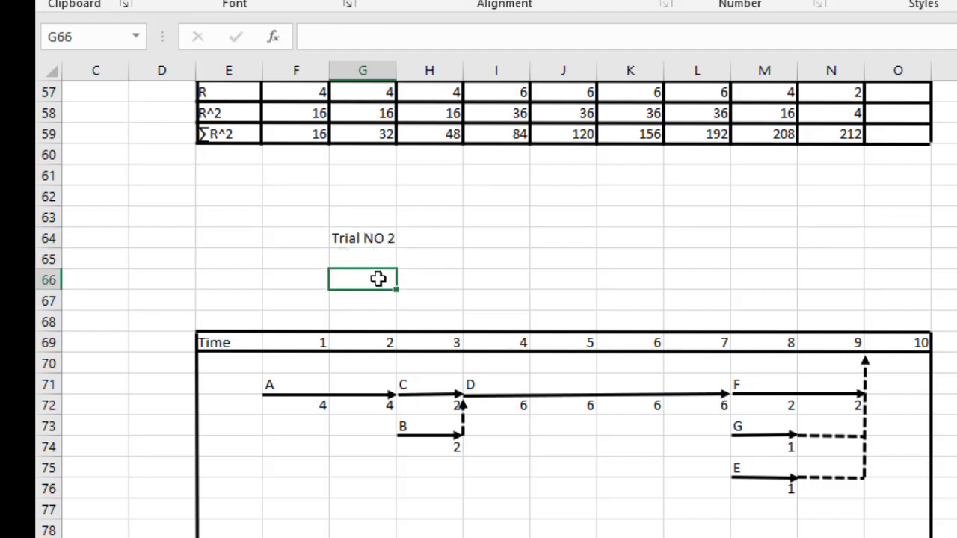
- Format the Trial NO 2 heading in bold with font size 18
left_click(384, 238)
key("alt+n")
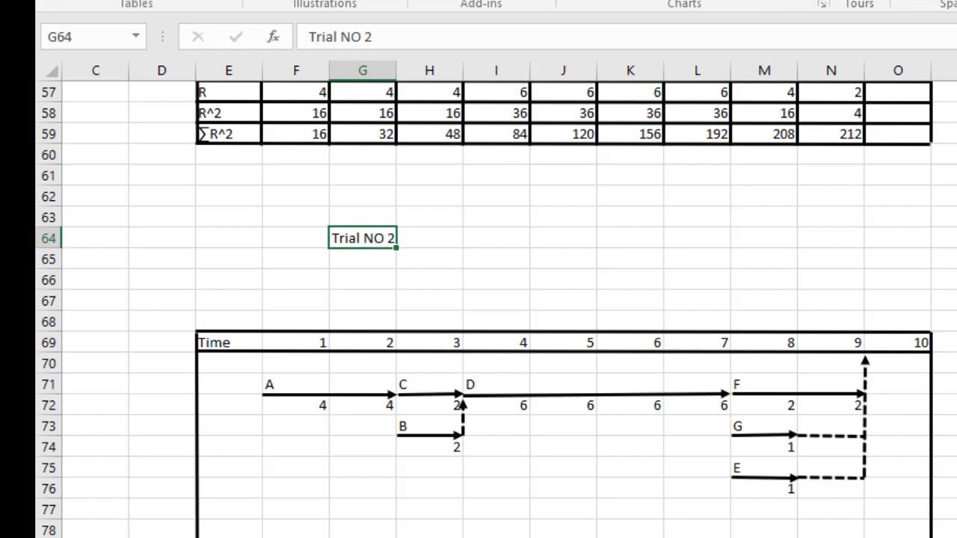
key("alt+h")
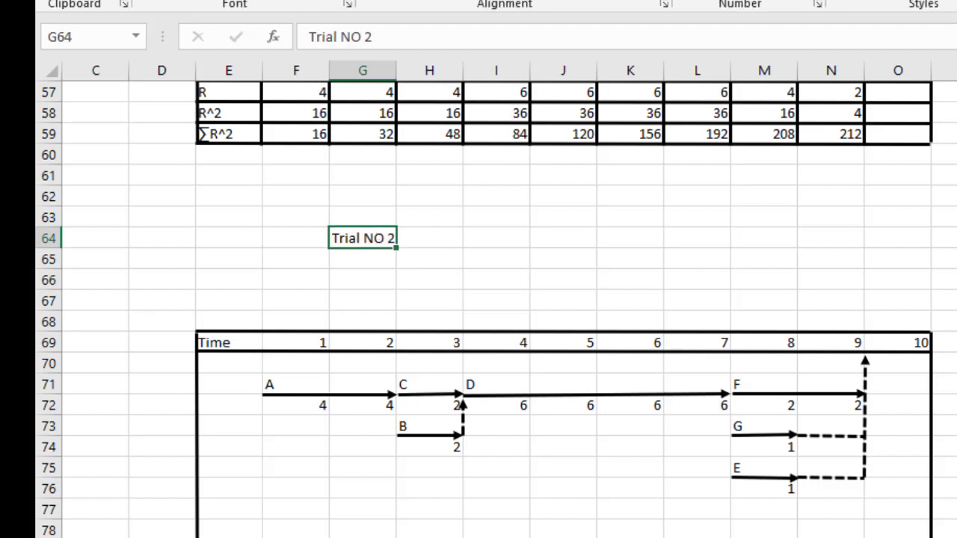
key("ctrl+b")
key("alt+h")
key("f")
key("s")
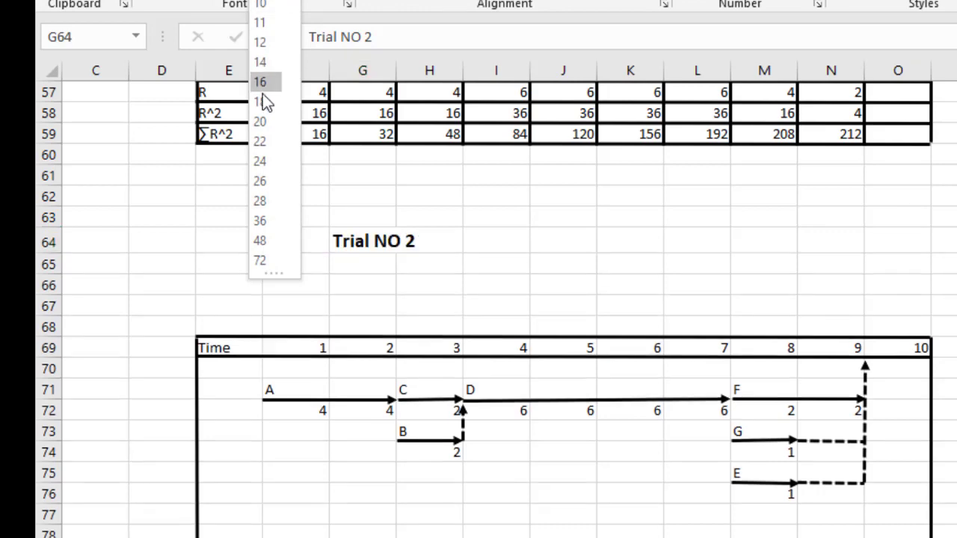
left_click(263, 101)
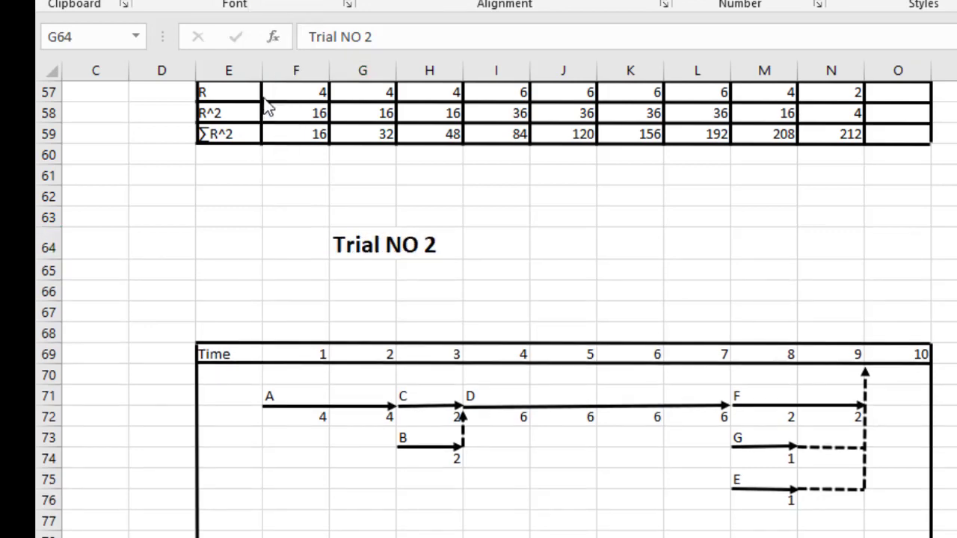
left_click(708, 245)
- Delete the horizontal dashed float line following activity E in the Trial NO 2 schedule
scroll(707, 245, "down", 2)
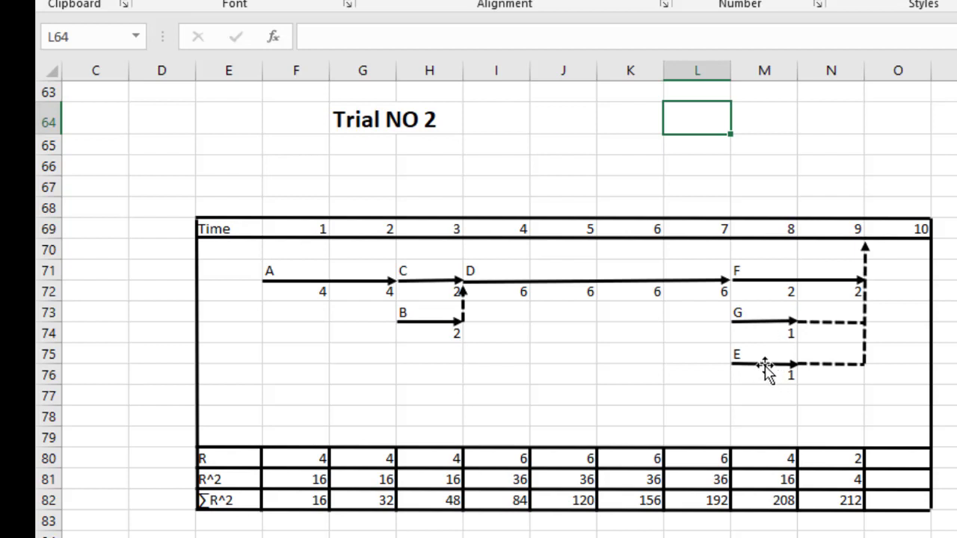
left_click(829, 365)
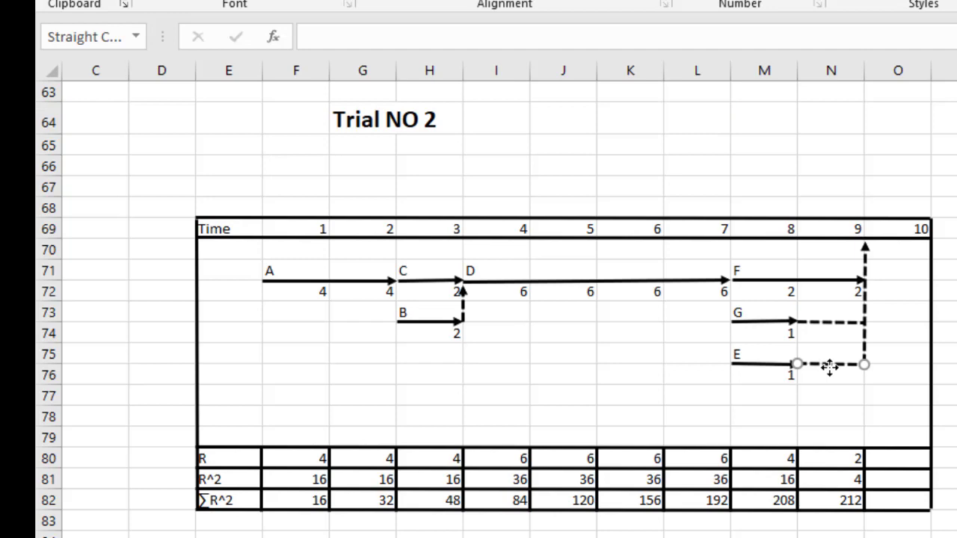
key("Delete")
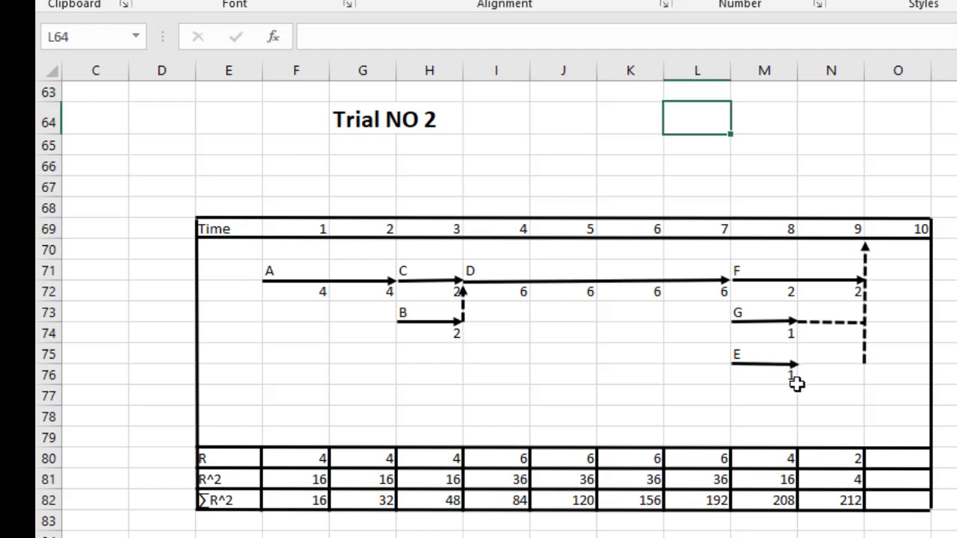
- Move activity E's label, arrow and resource value from time unit 8 to time unit 9, placing the block at N75
left_click_drag(801, 383, 736, 357)
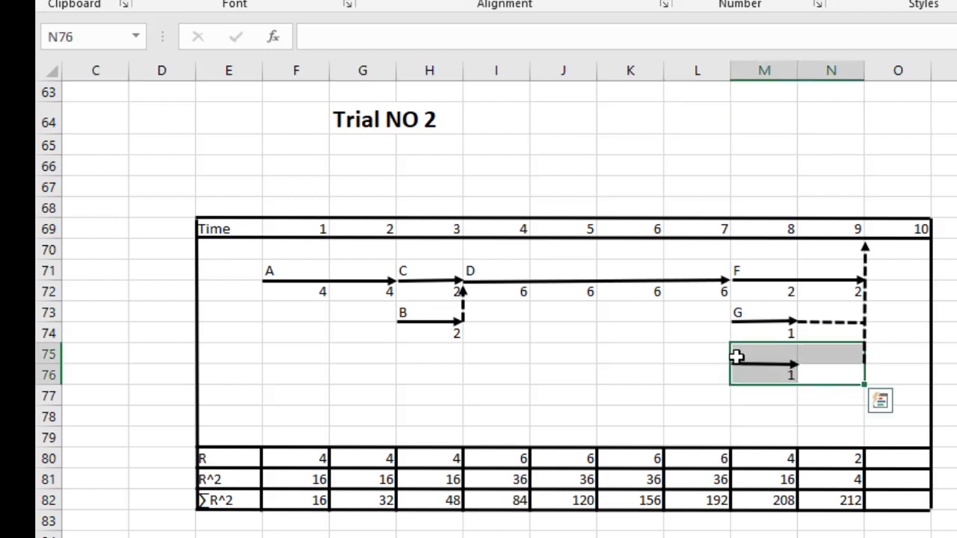
key("ctrl+x")
left_click(822, 354)
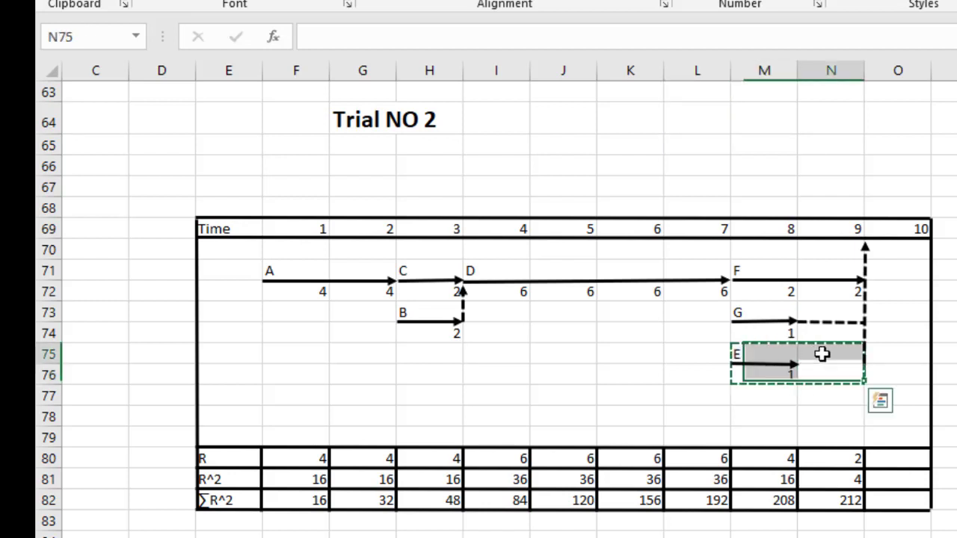
key("ctrl+v")
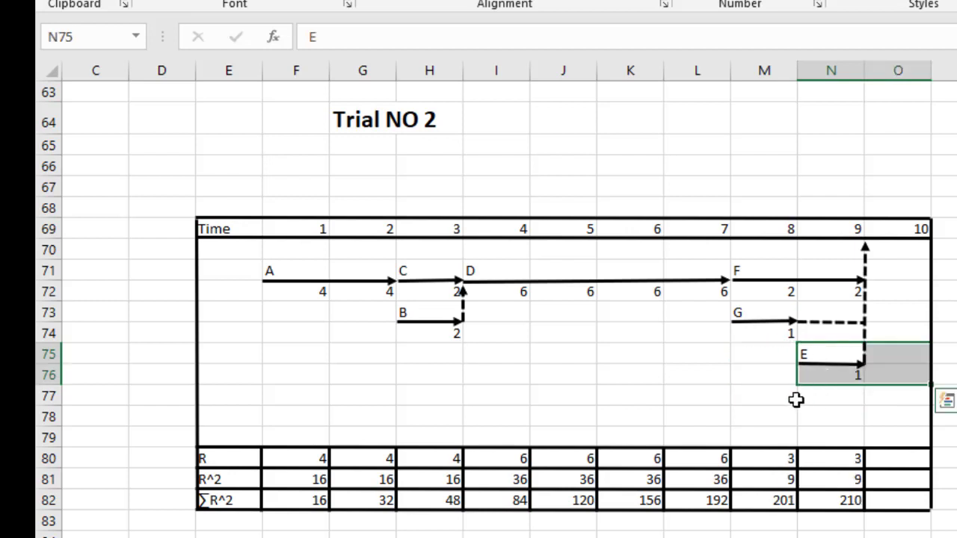
left_click(764, 394)
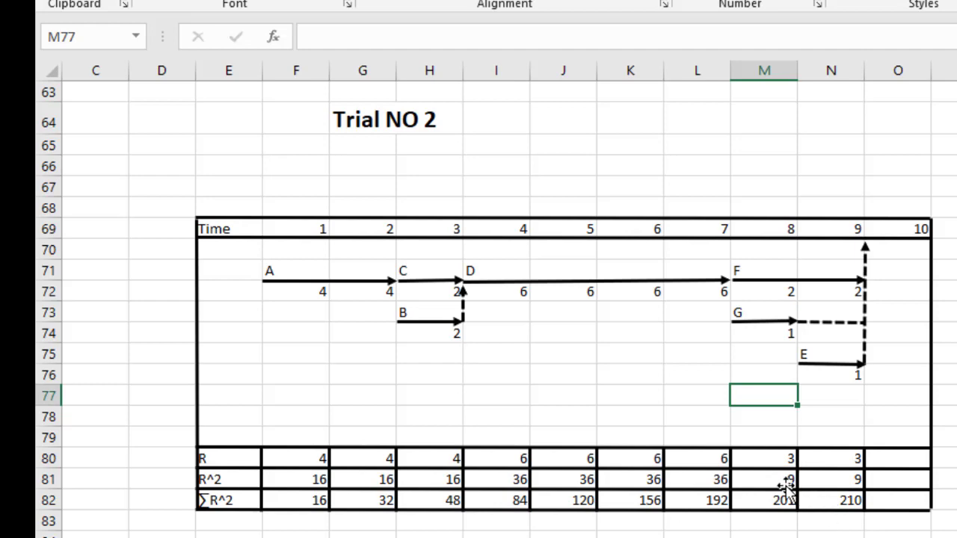
- Compare the R, R^2 and cumulative R^2 rows of the Trial NO 2 schedule with those of the previous trial
scroll(784, 486, "down", 1)
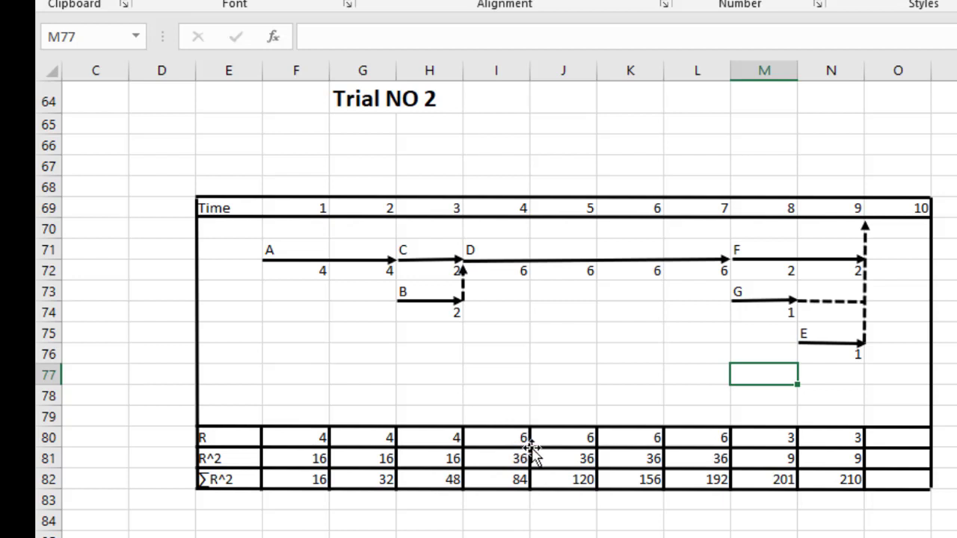
scroll(681, 528, "down", 2)
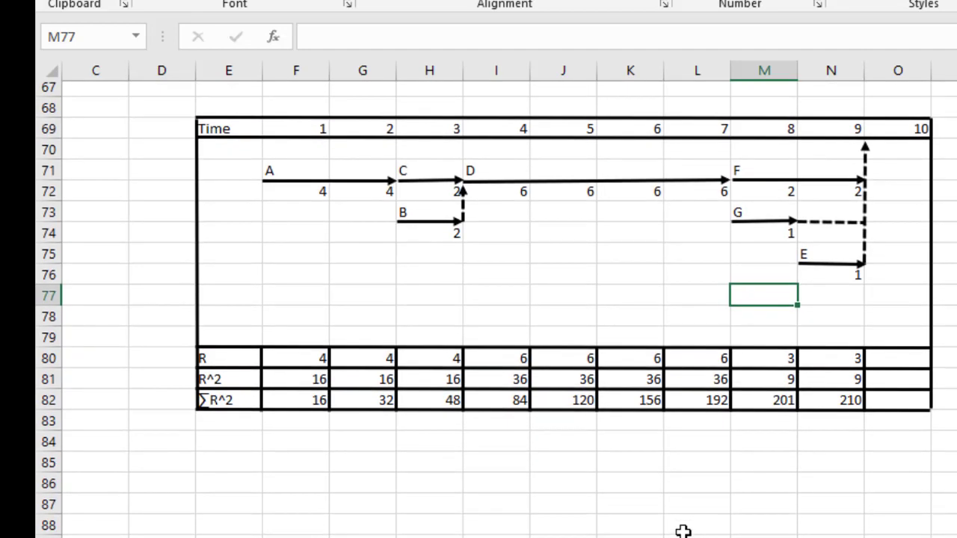
scroll(683, 531, "up", 4)
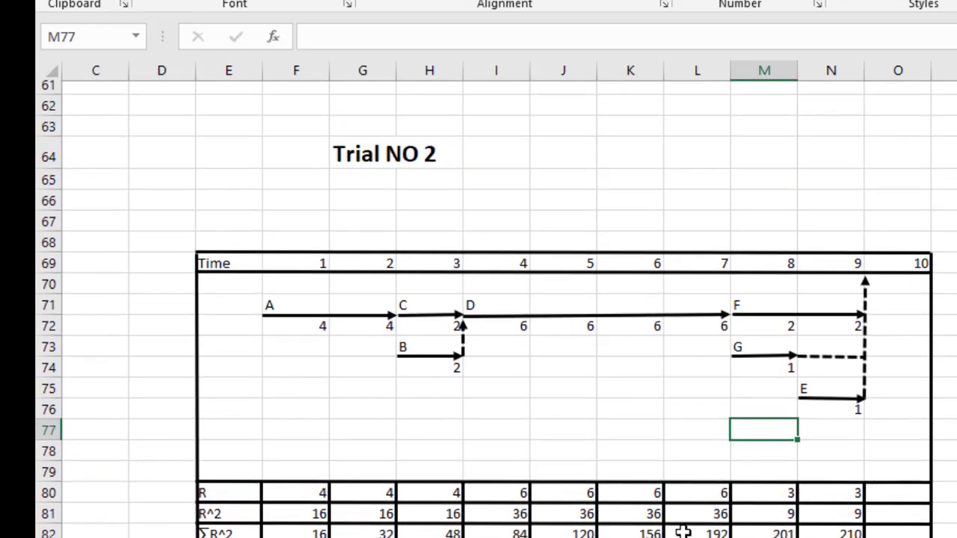
scroll(683, 531, "up", 2)
left_click(920, 264)
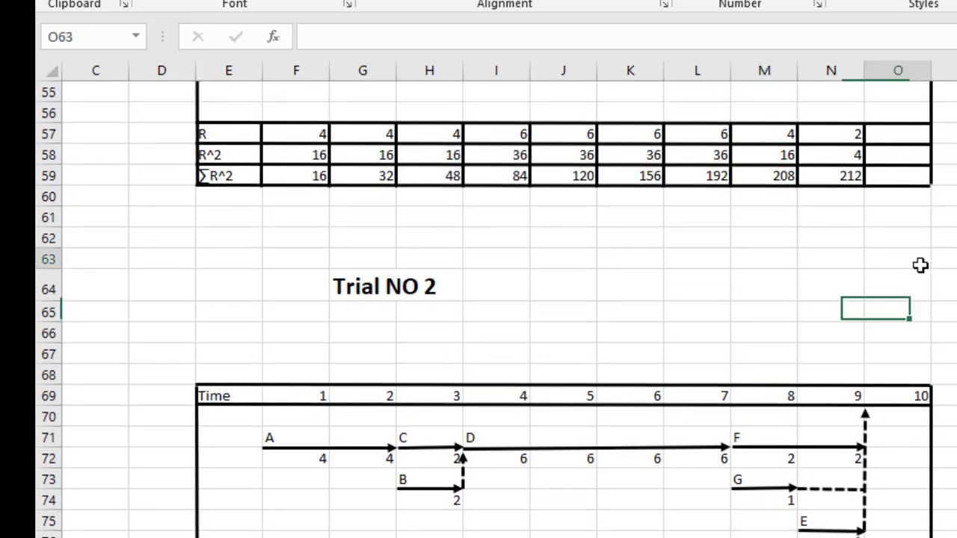
scroll(729, 318, "down", 3)
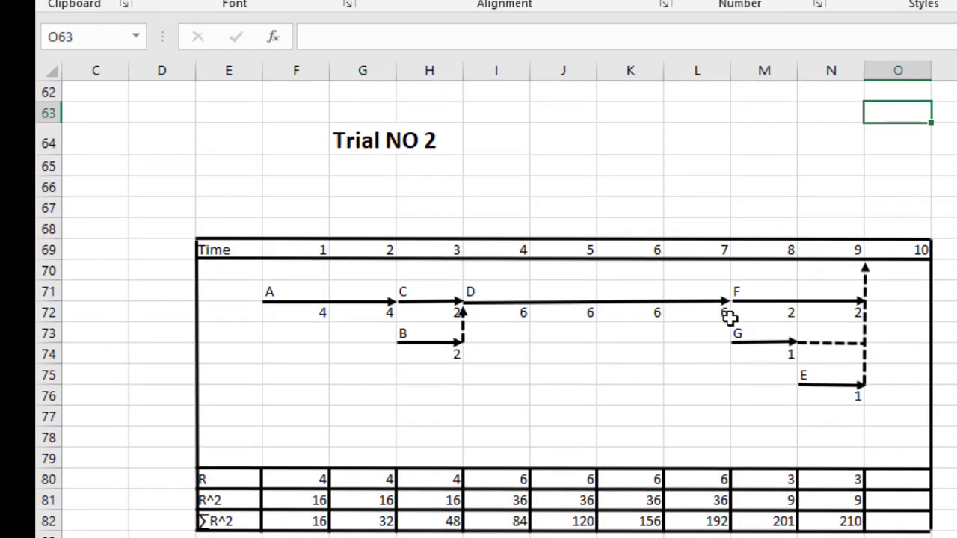
scroll(730, 318, "down", 1)
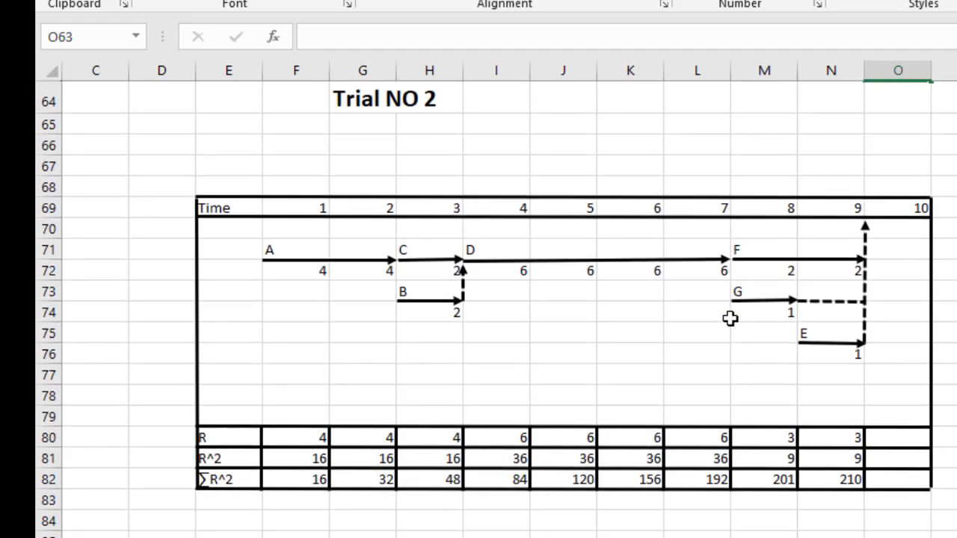
scroll(810, 447, "down", 1)
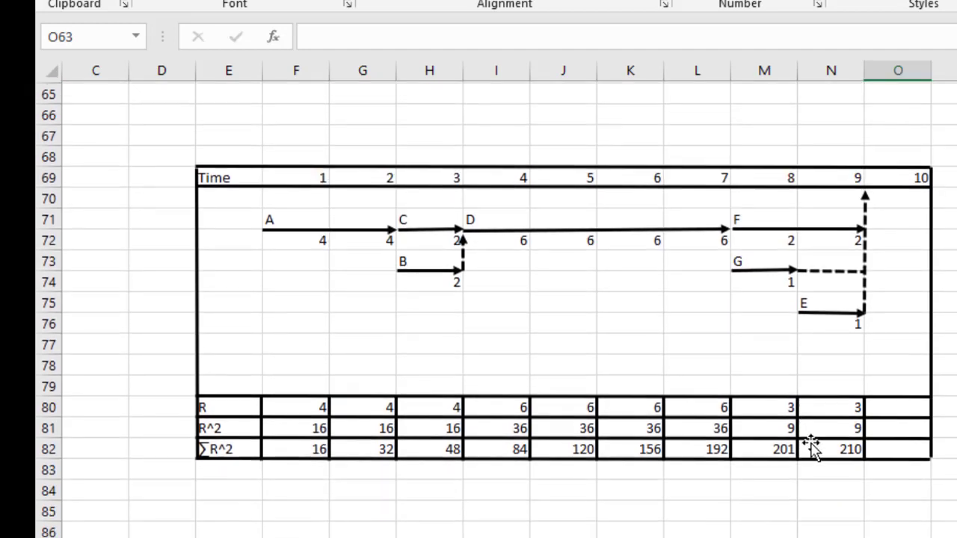
scroll(811, 447, "down", 1)
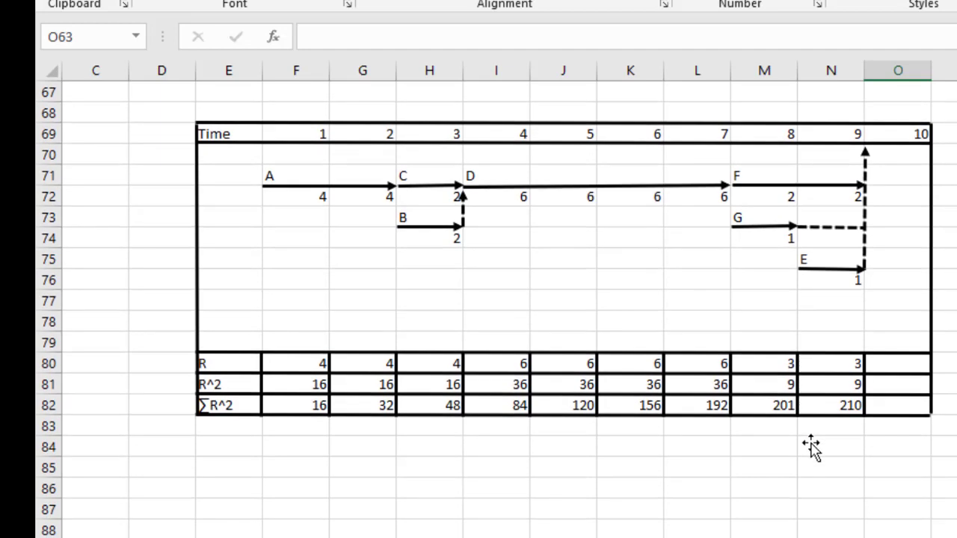